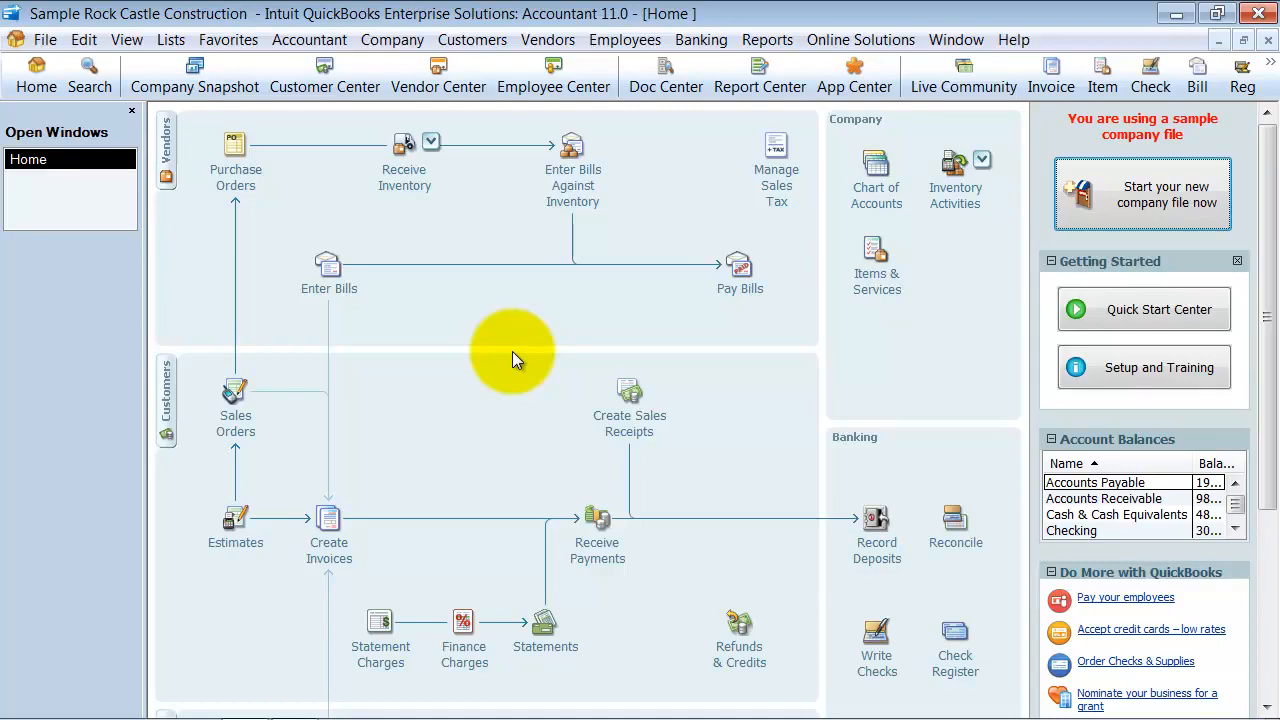
Open Payroll Setup at its Introduction section, close the Live Community pane, and widen the setup window
left_click(645, 45)
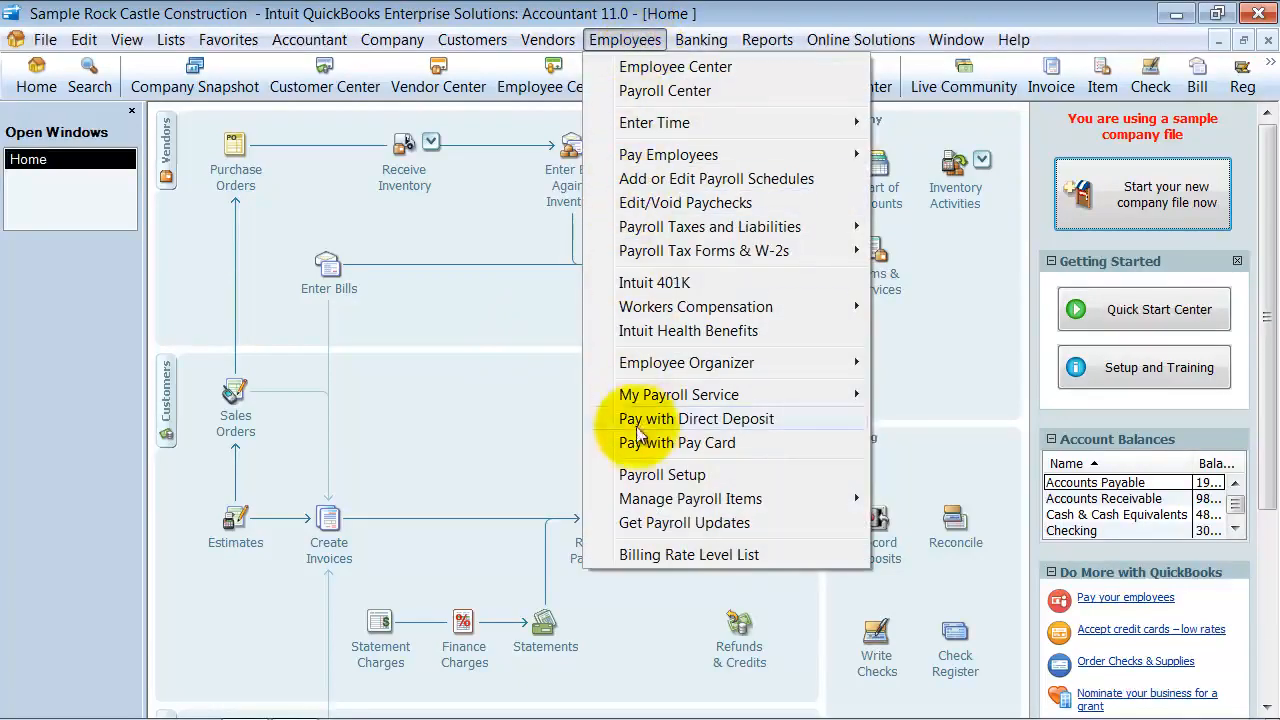
left_click(823, 476)
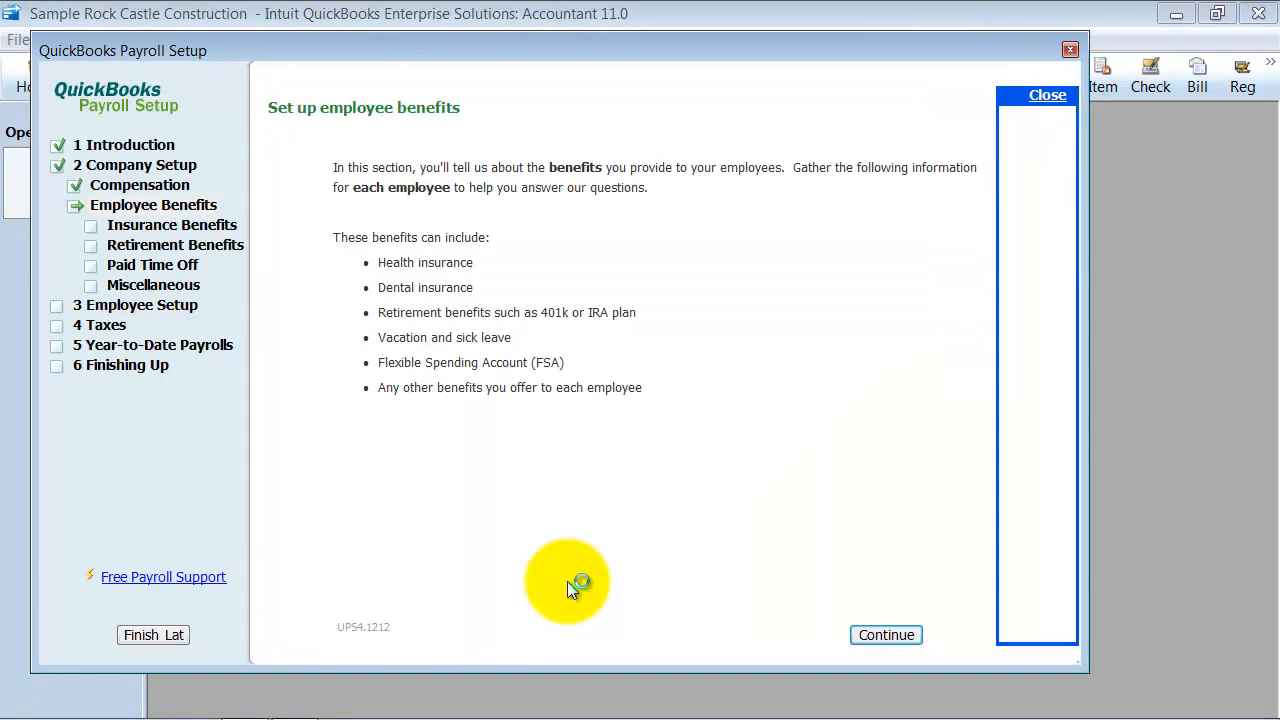
left_click(105, 142)
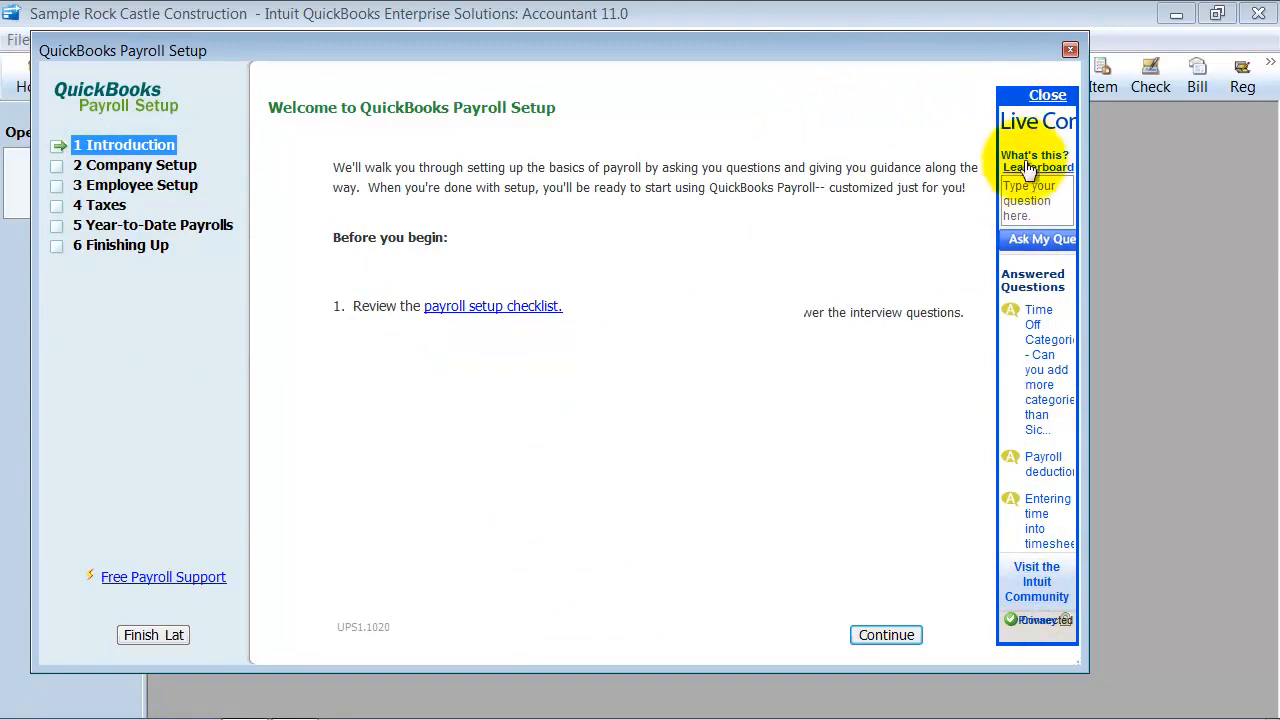
left_click(1045, 96)
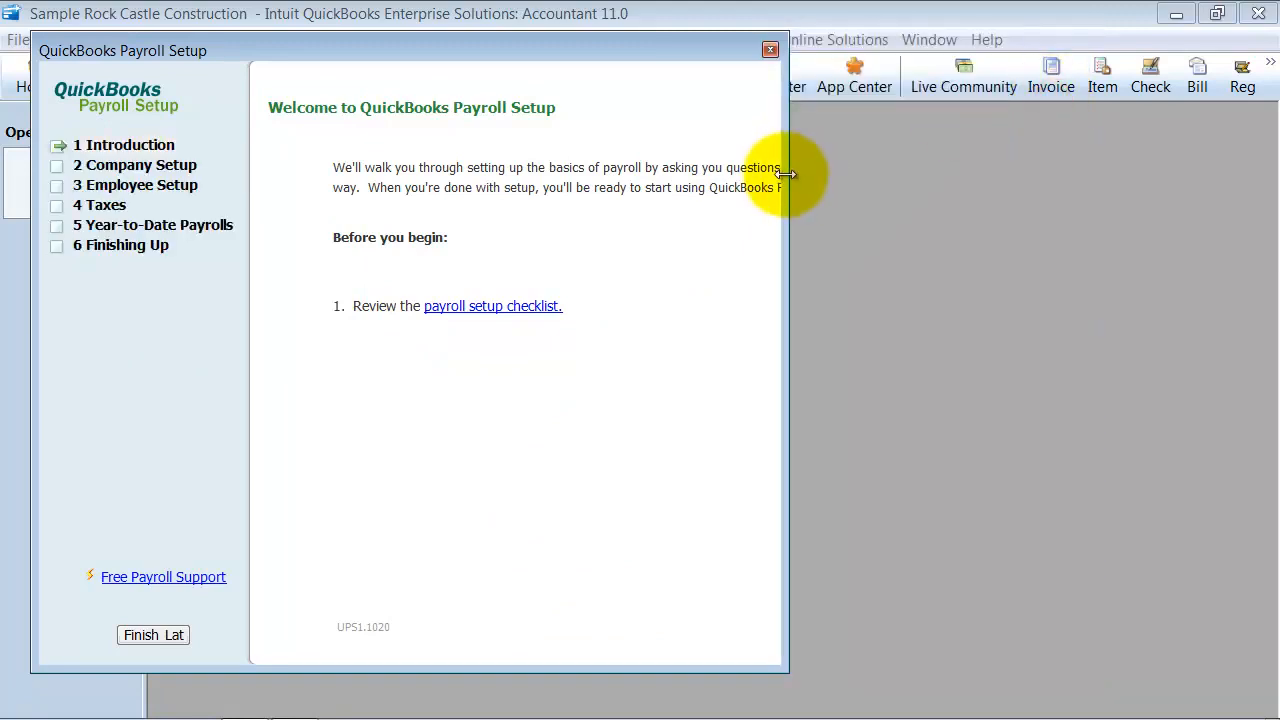
left_click_drag(788, 171, 1136, 196)
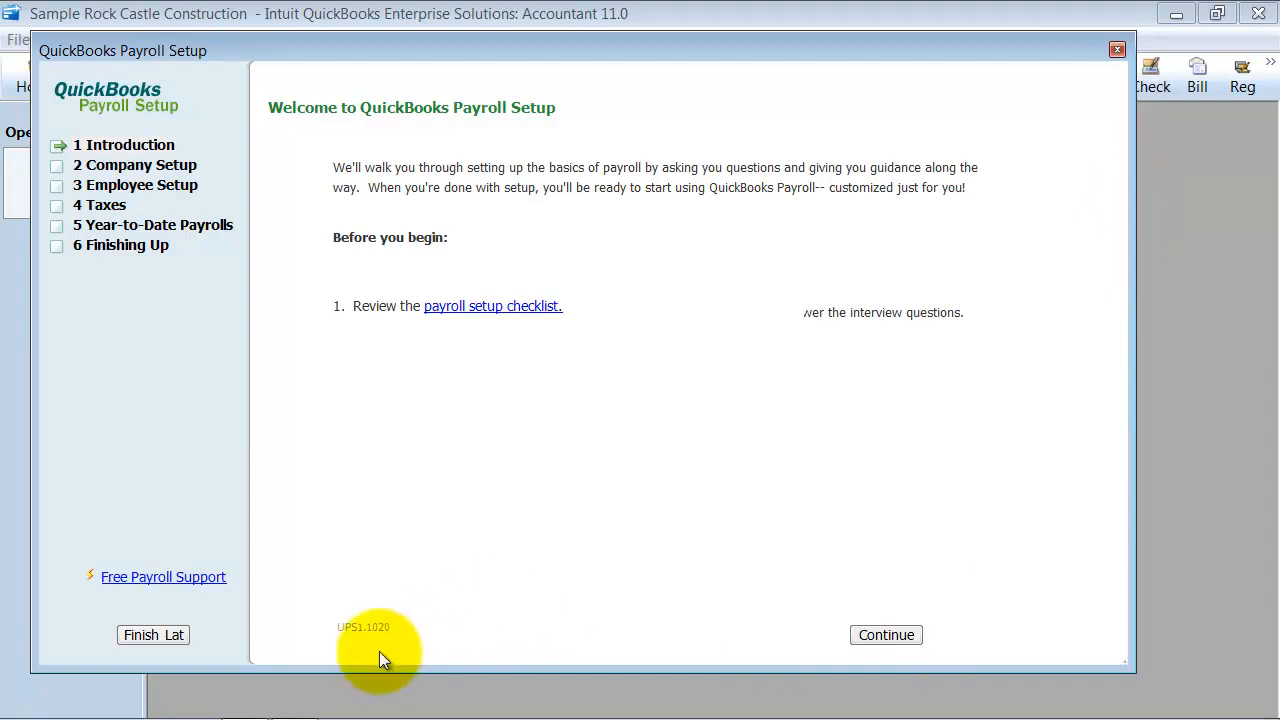
Open the payroll setup checklist in the browser, look through the required information and its attachments, and close it
left_click(491, 308)
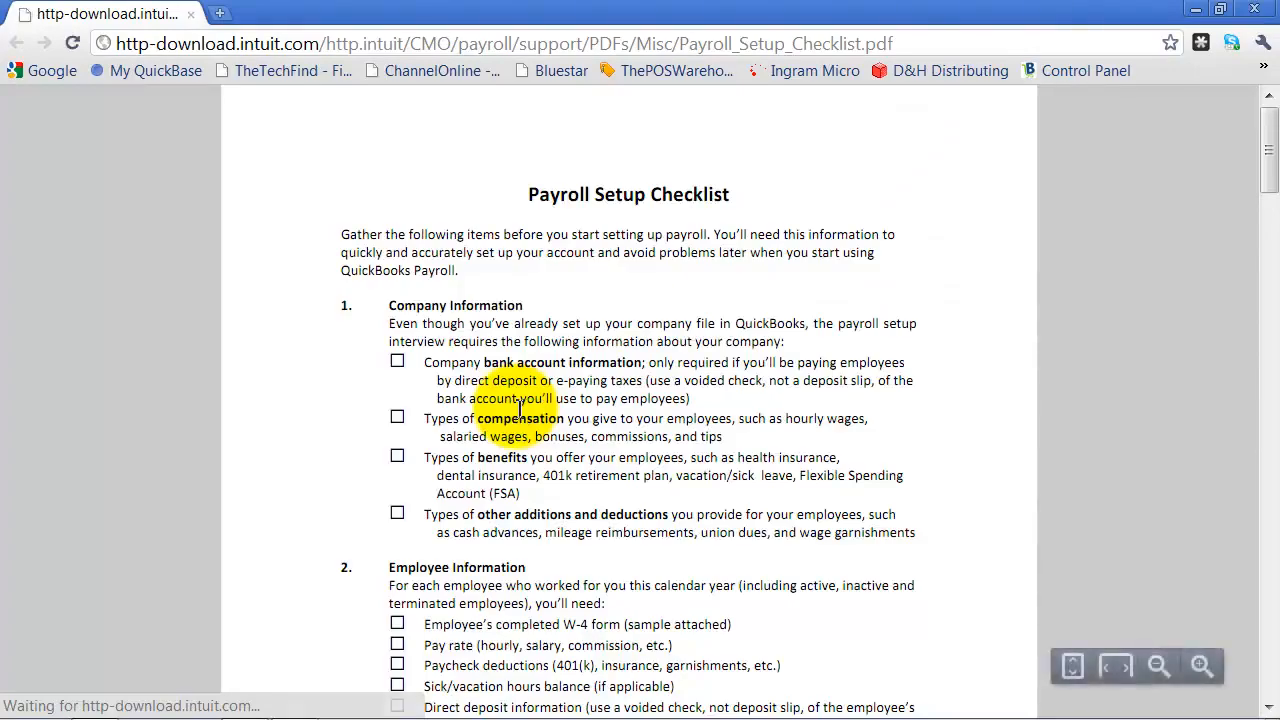
scroll(517, 408, "down", 3)
scroll(517, 408, "down", 4)
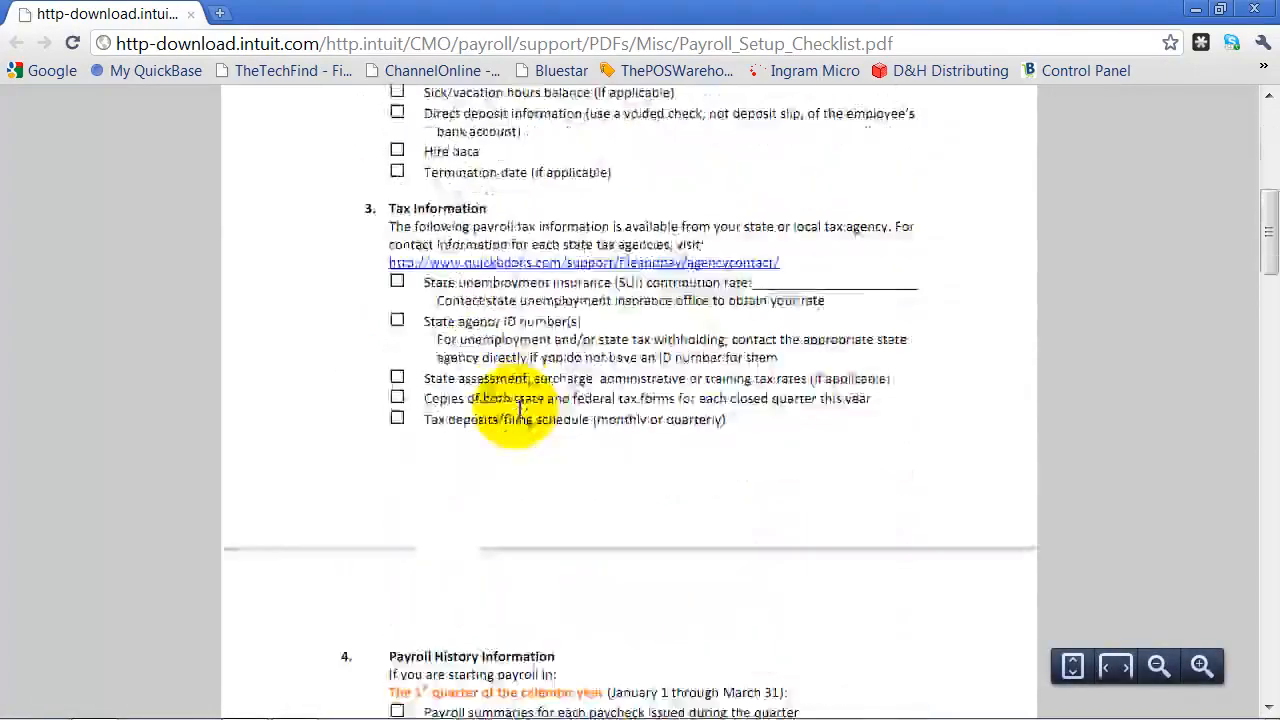
scroll(517, 408, "up", 4)
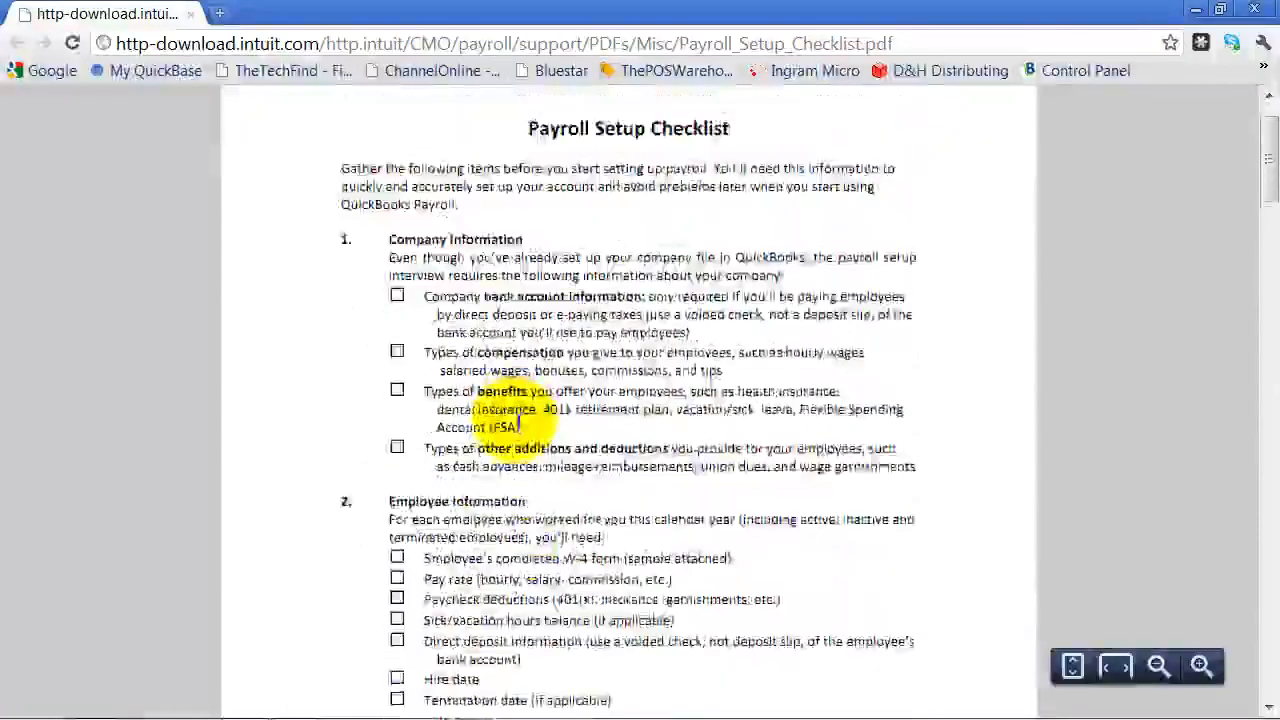
scroll(517, 410, "down", 3)
scroll(517, 424, "down", 8)
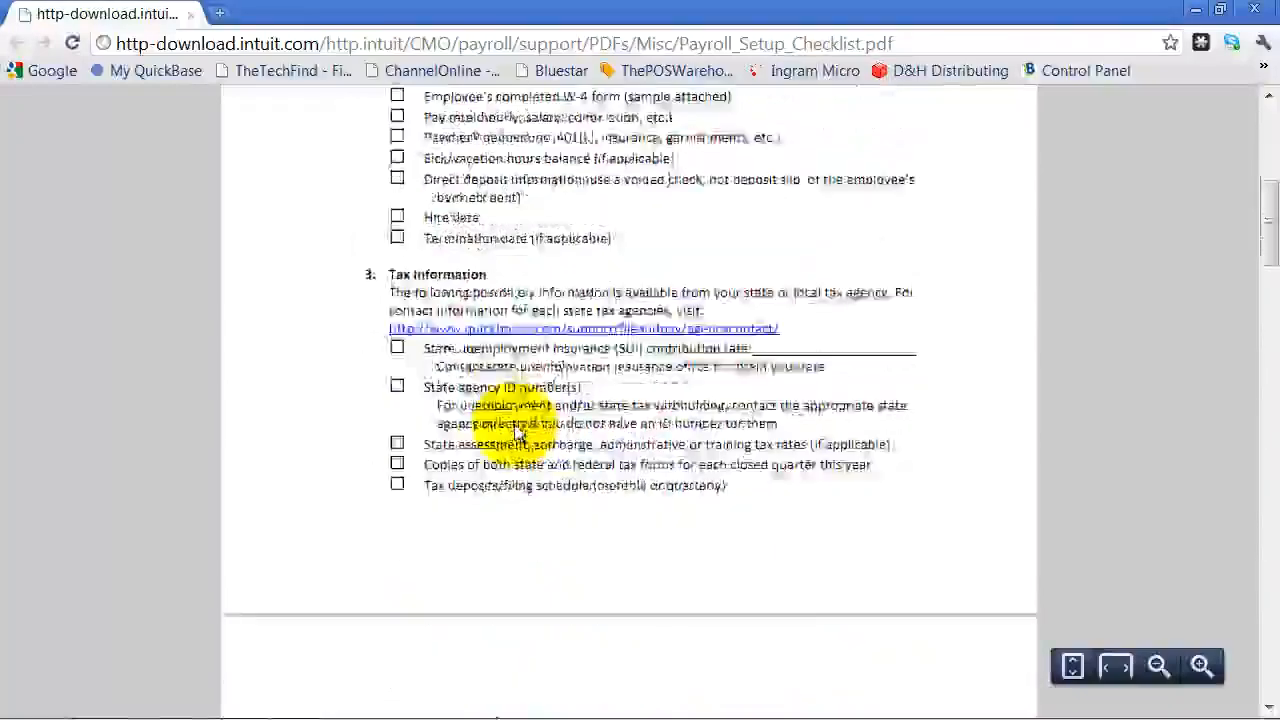
scroll(513, 438, "down", 8)
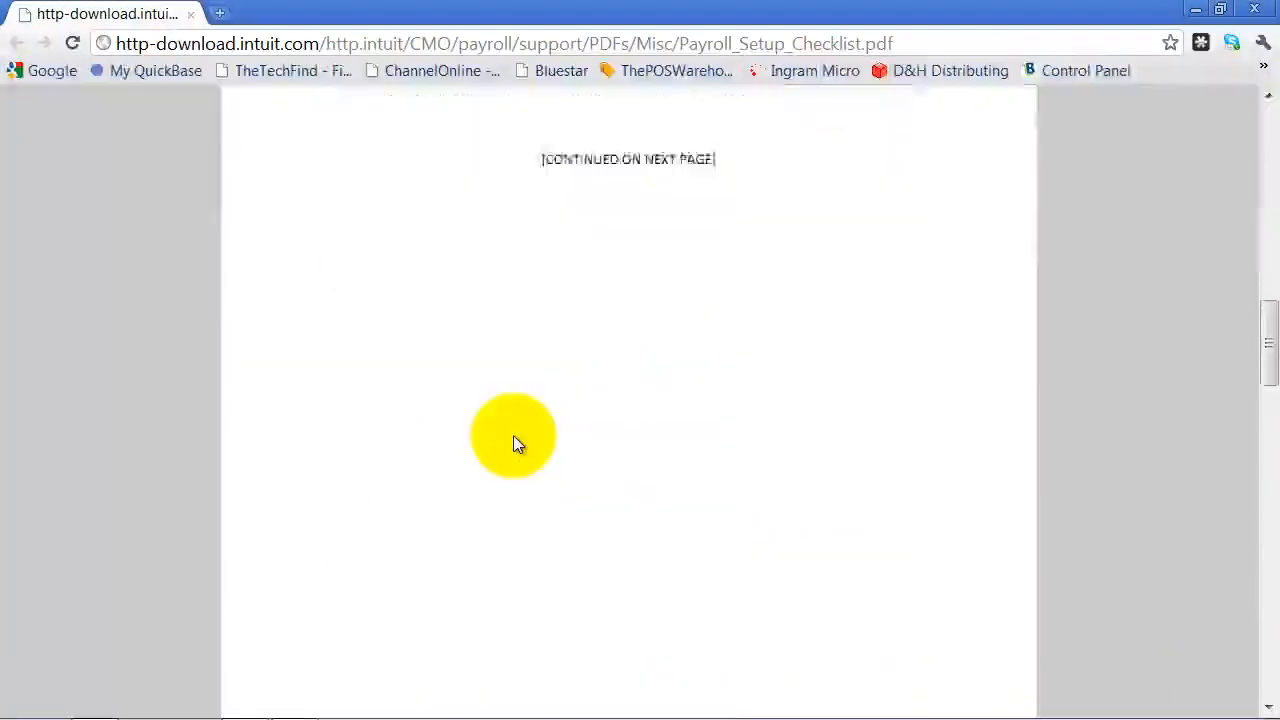
scroll(517, 443, "down", 10)
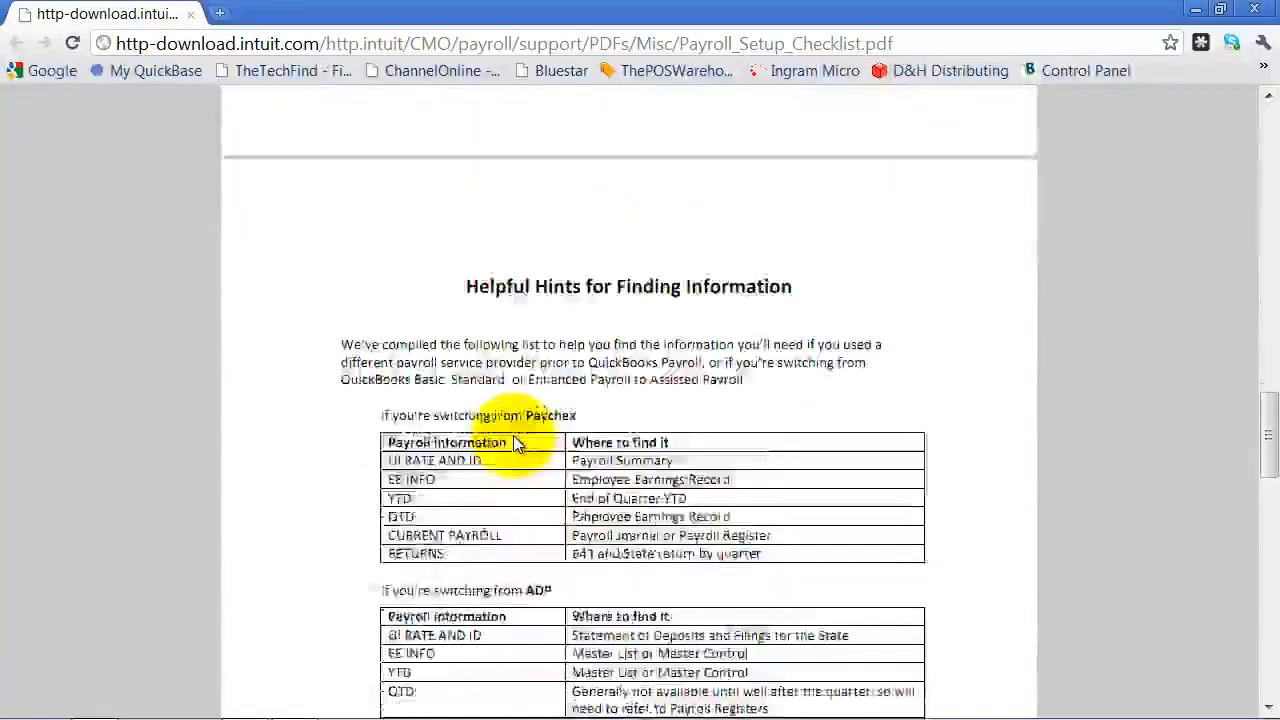
scroll(517, 440, "down", 1)
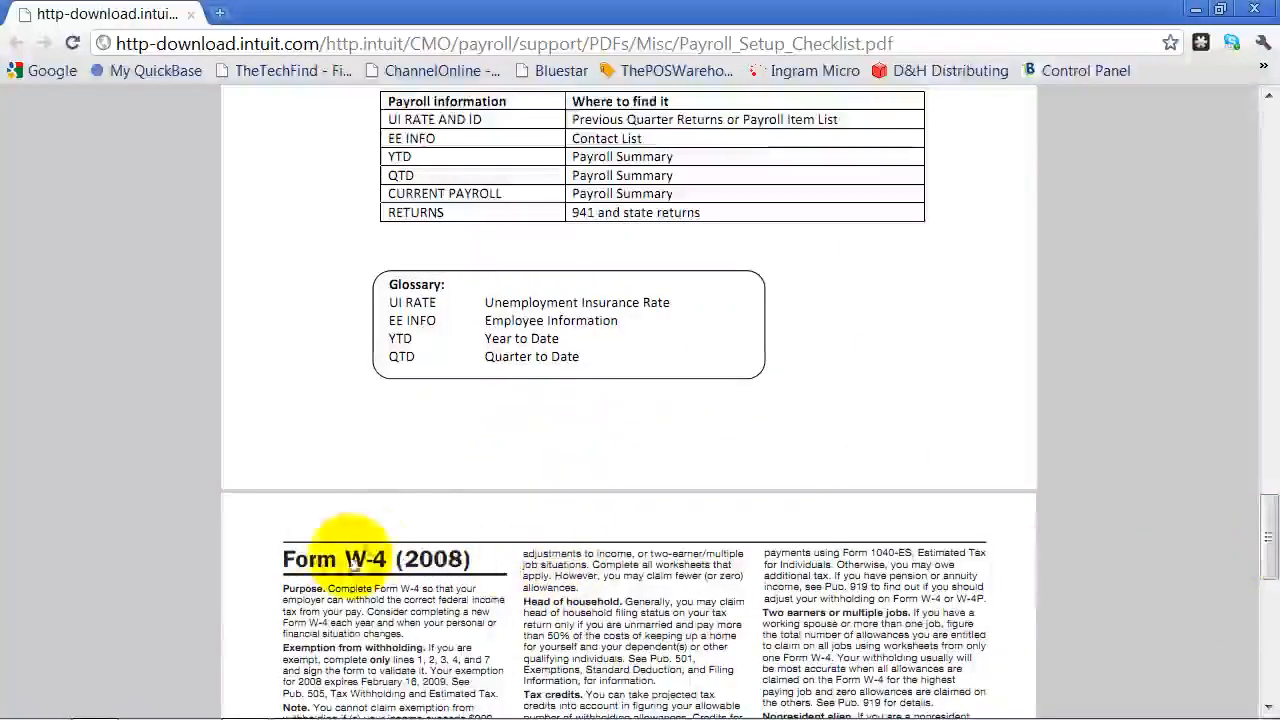
left_click_drag(1267, 566, 1261, 143)
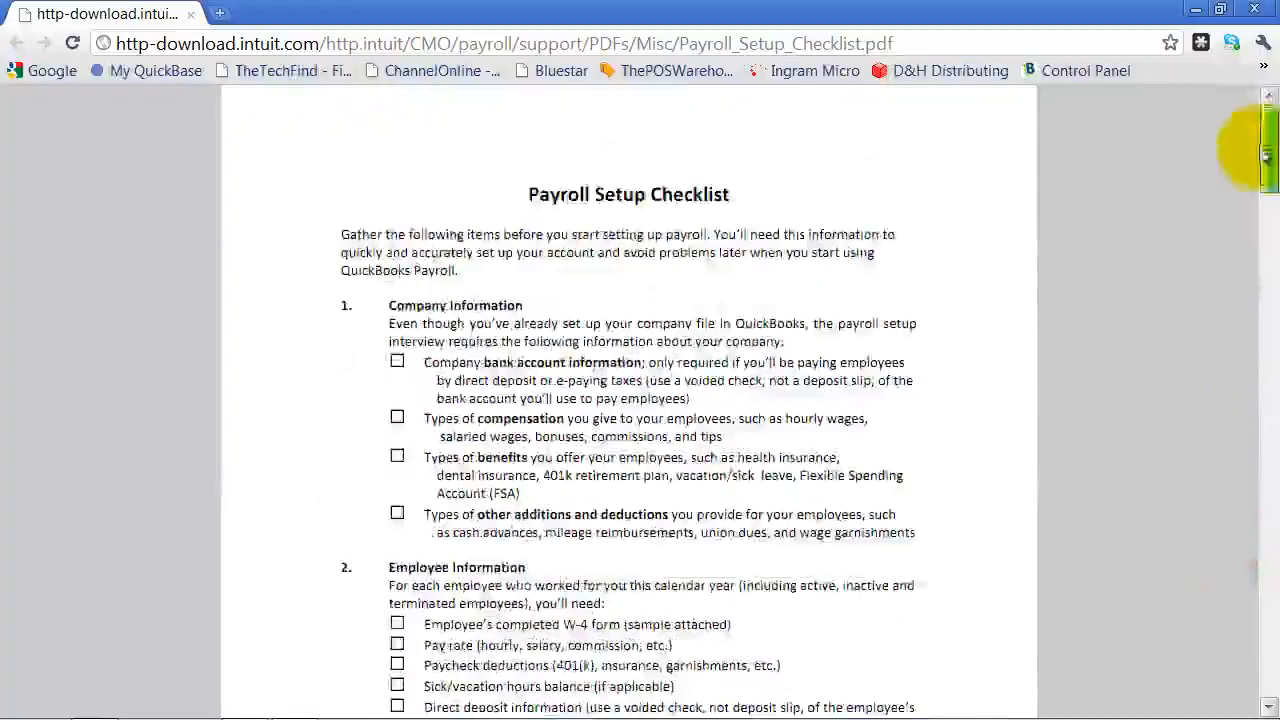
left_click(1254, 8)
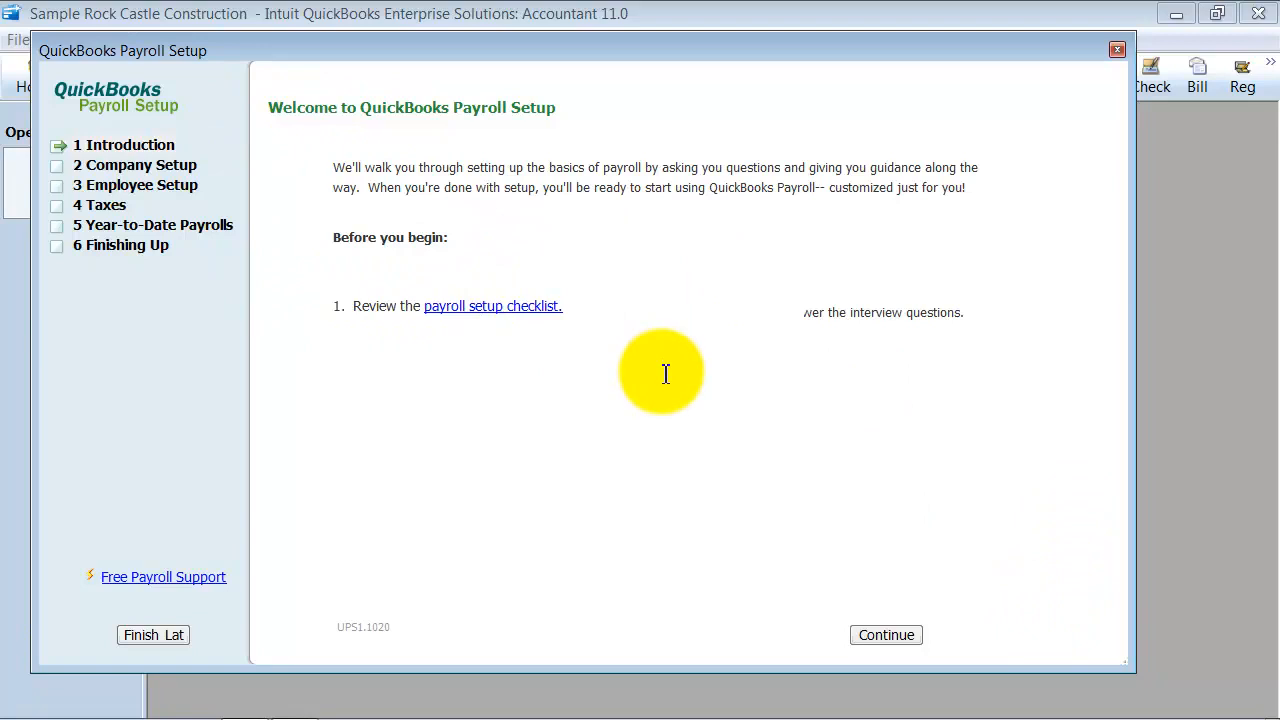
Go to the Compensation list under Company Setup and review the Regular Pay item's expense account settings
left_click(98, 164)
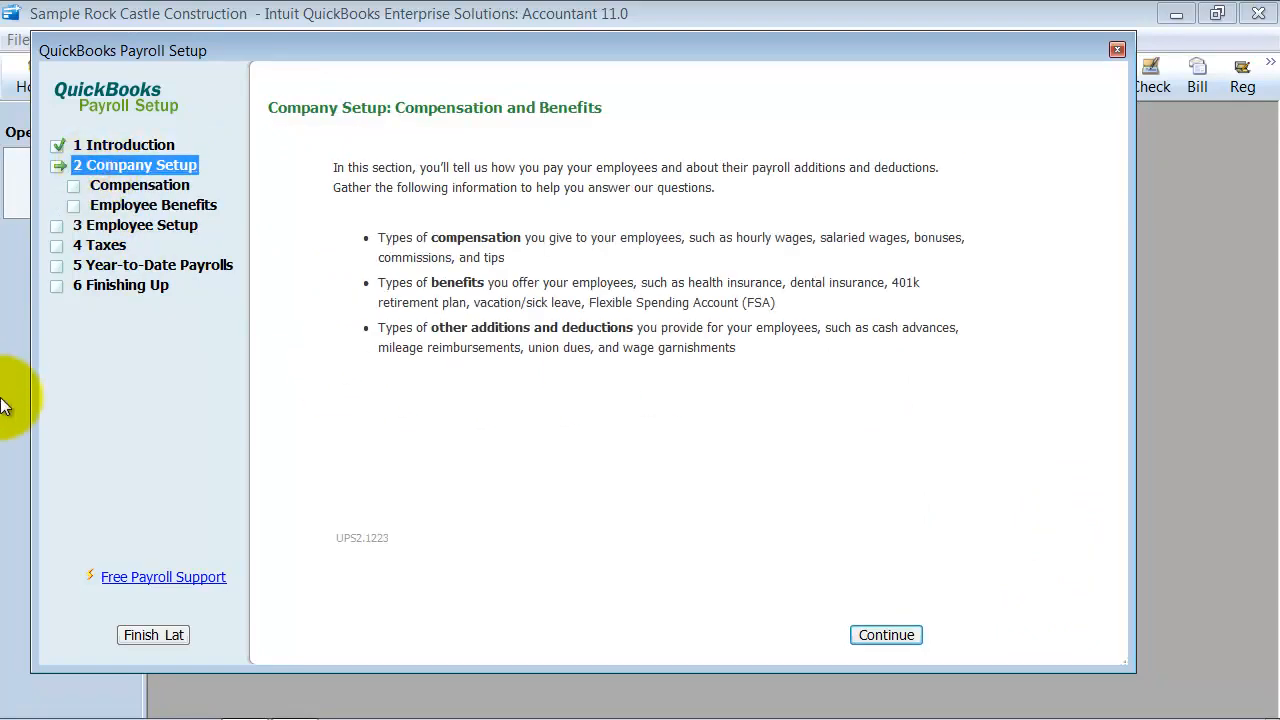
left_click(154, 186)
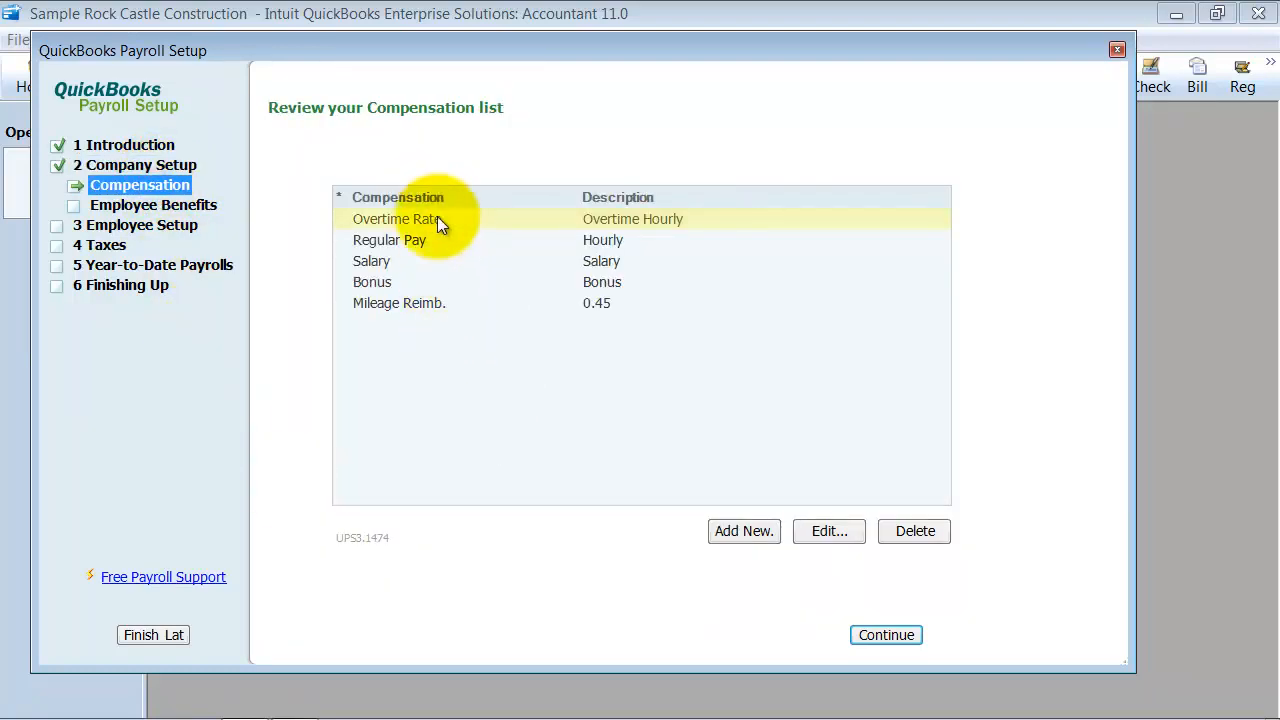
left_click(424, 244)
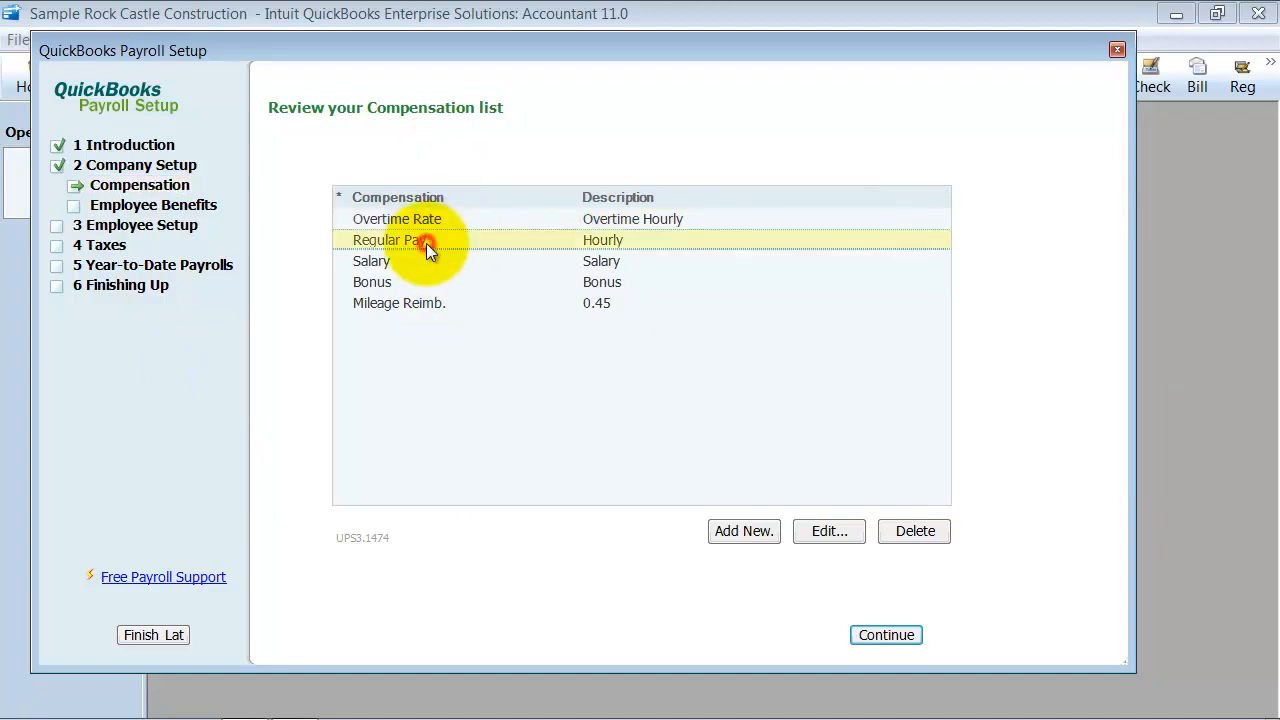
left_click(828, 531)
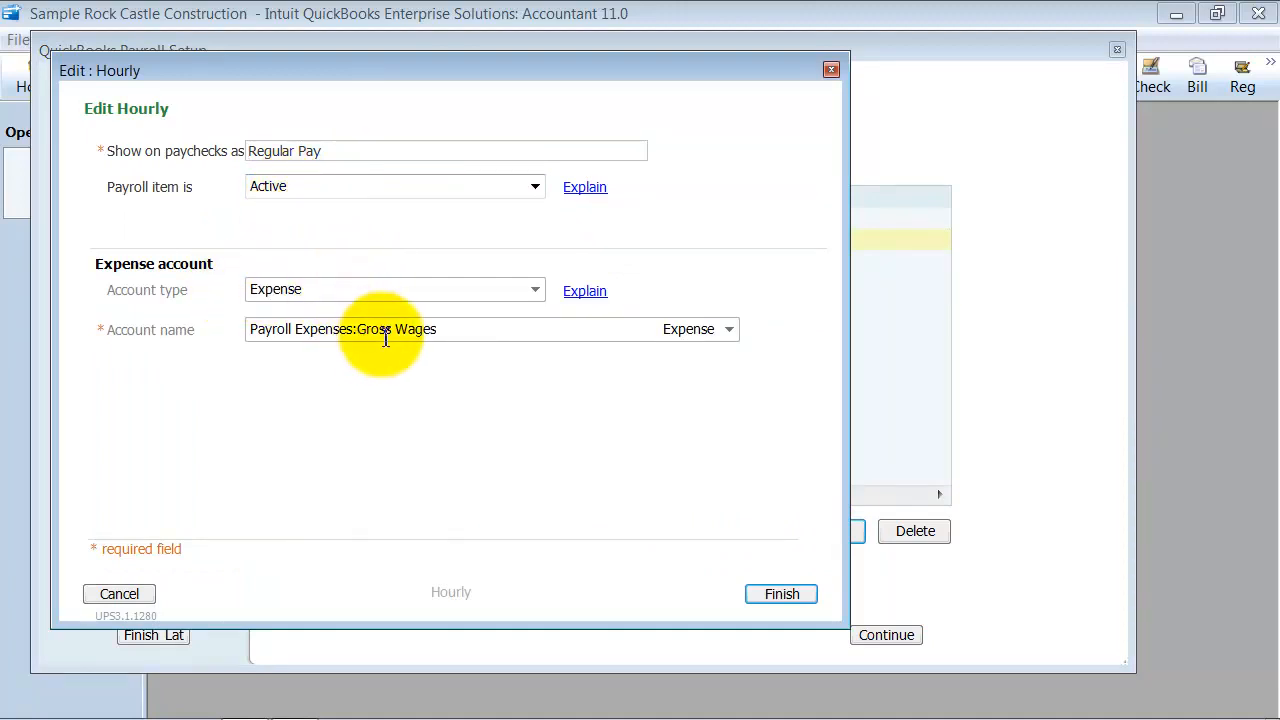
left_click(452, 334)
left_click(536, 290)
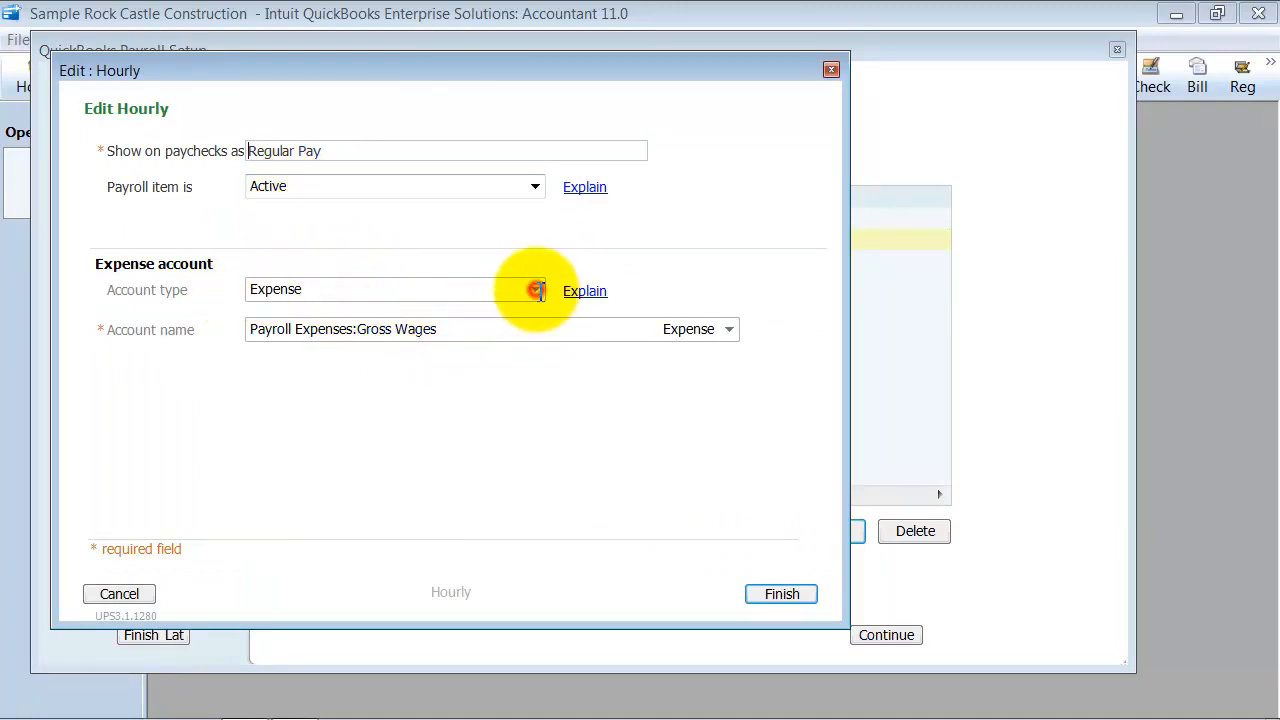
left_click(413, 281)
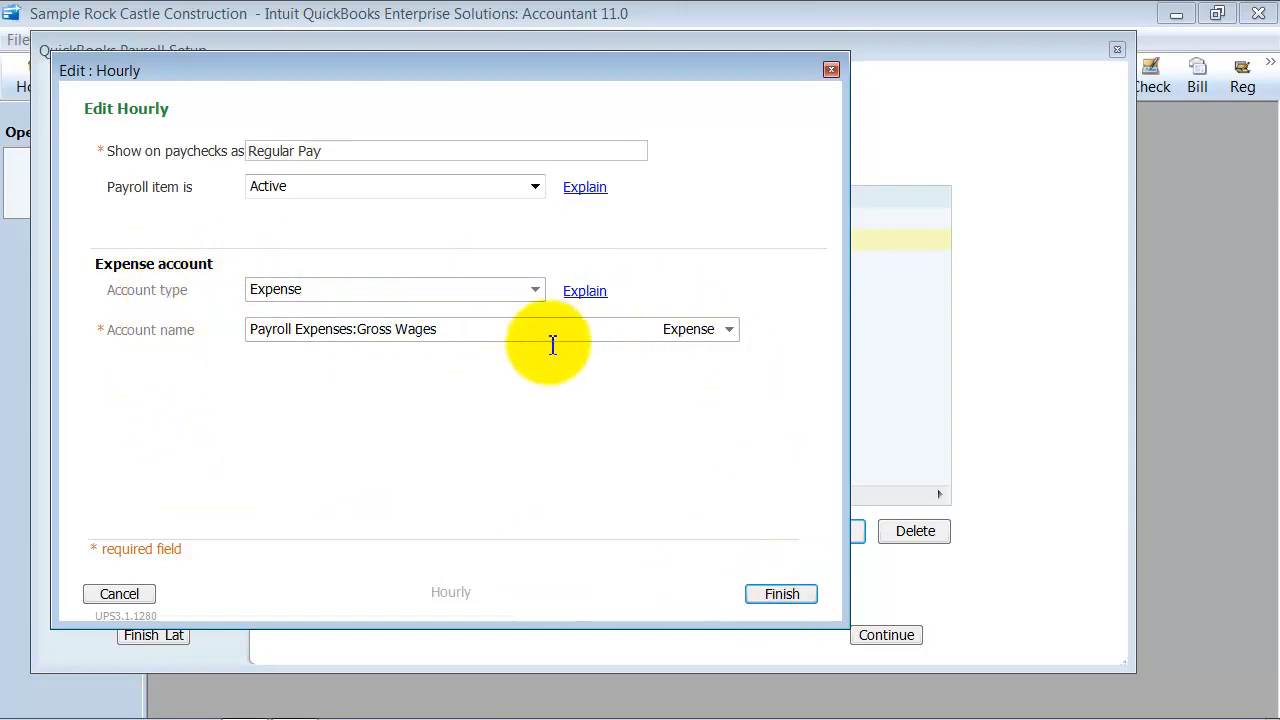
left_click(784, 590)
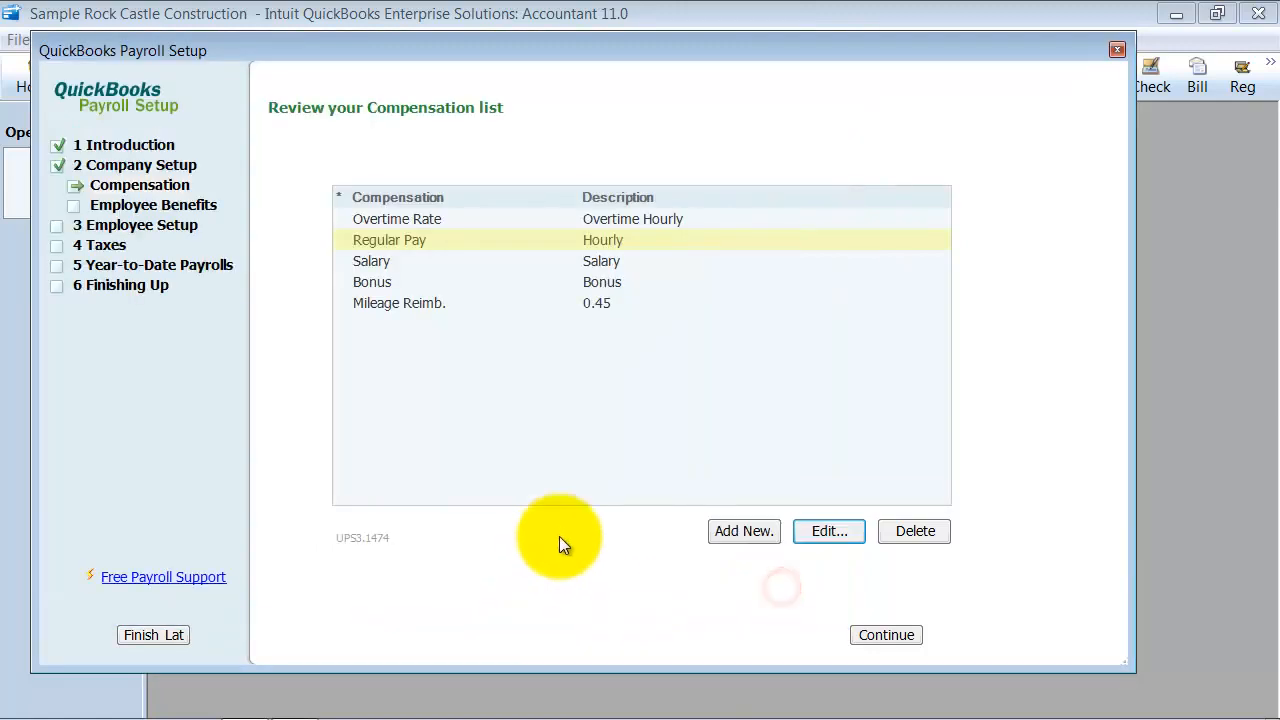
Add an hourly wage and overtime compensation shown on paychecks as Tech Hourly, keeping the time-and-a-half and double-time overtime options
left_click(757, 528)
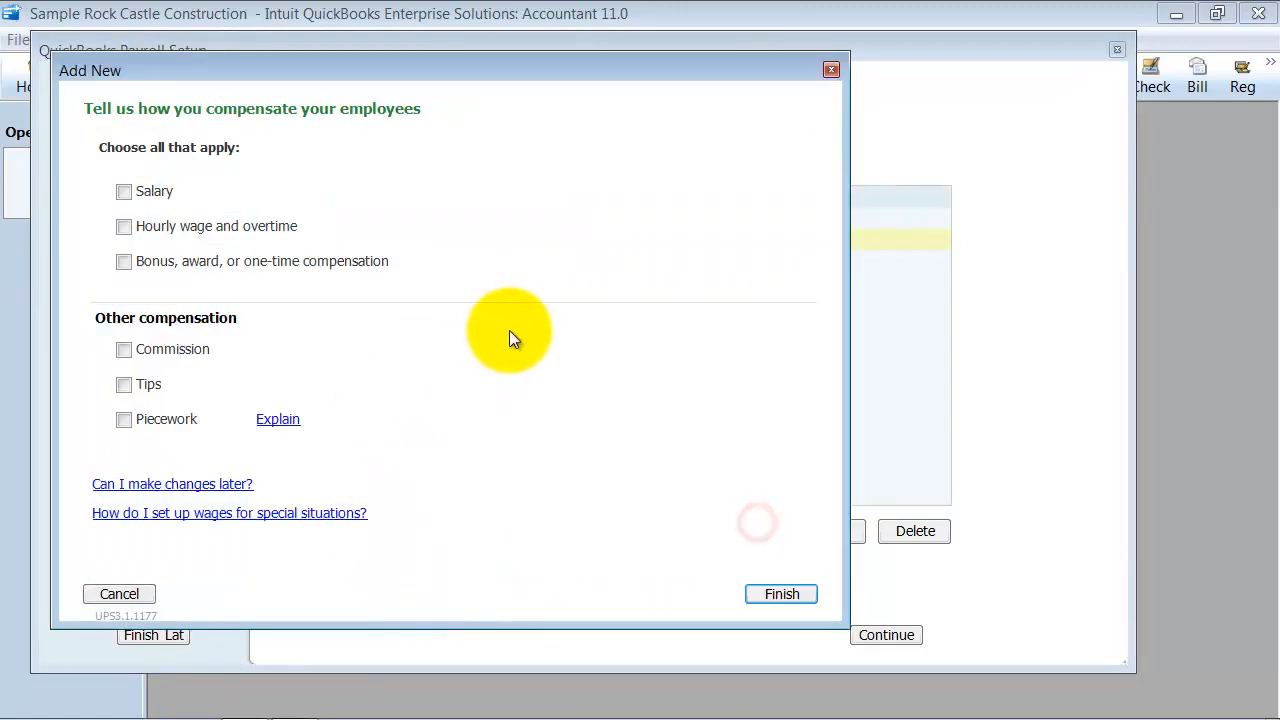
left_click(126, 226)
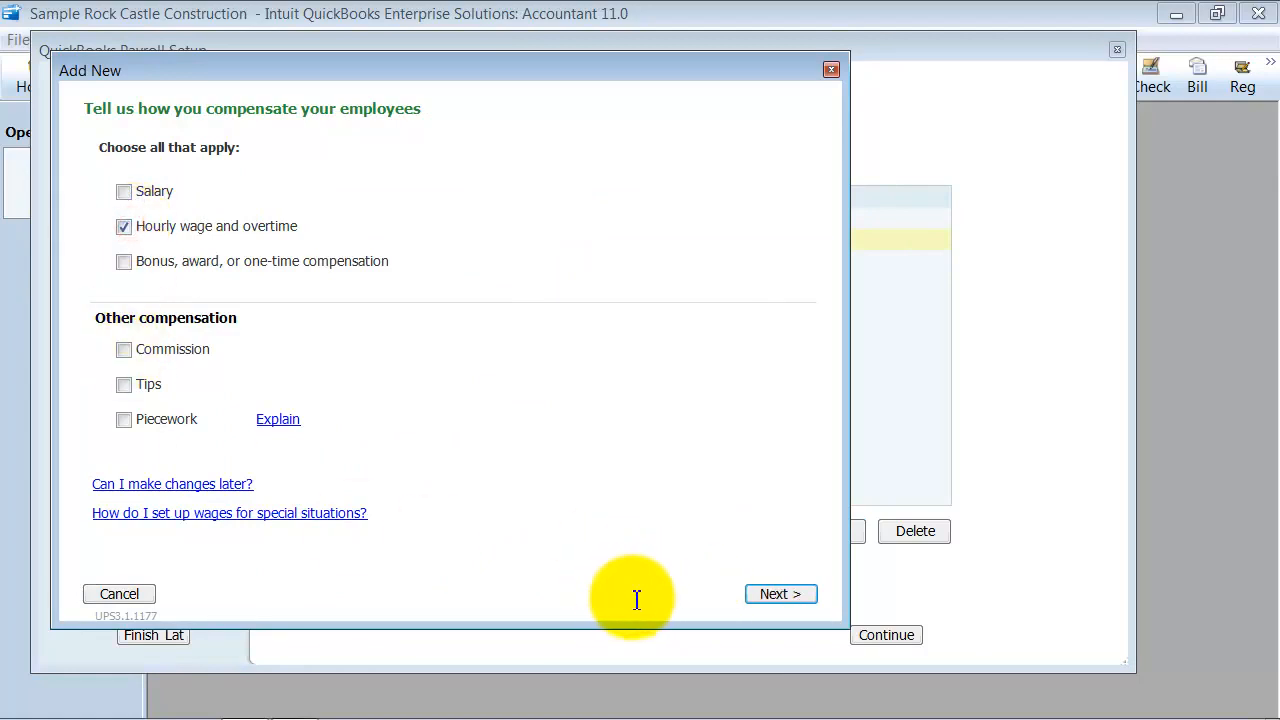
left_click(778, 596)
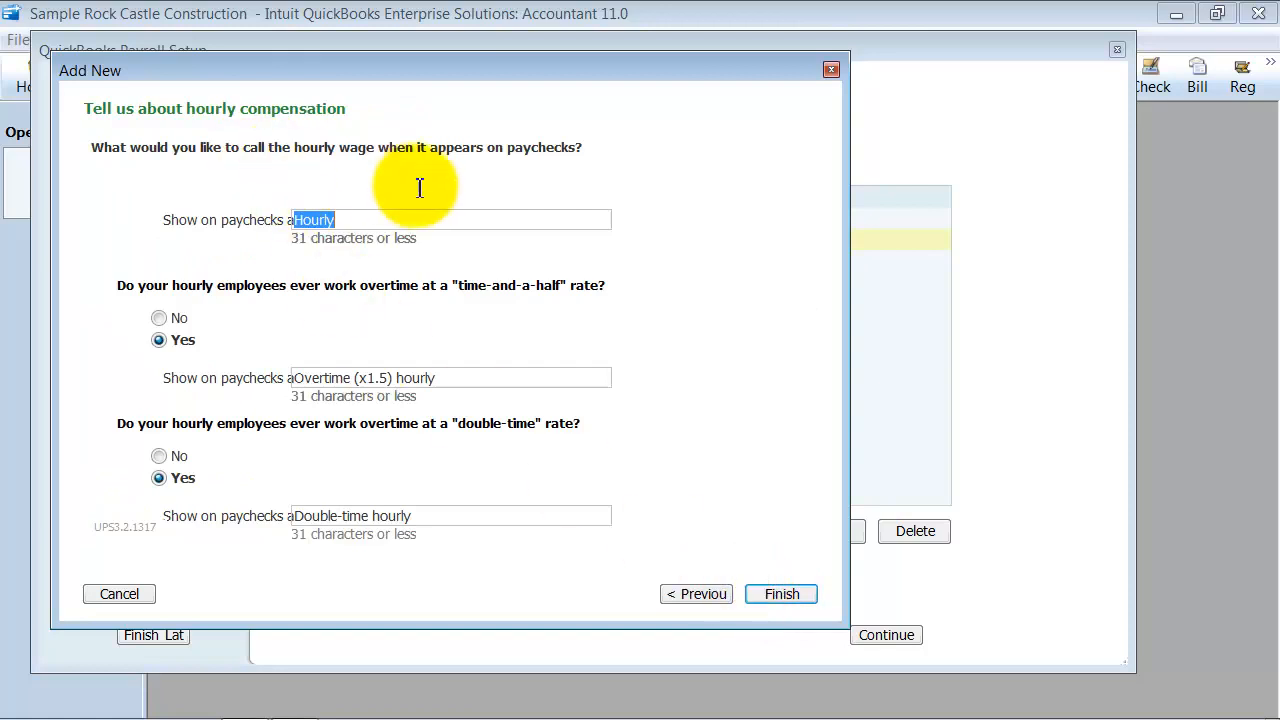
left_click_drag(356, 224, 193, 196)
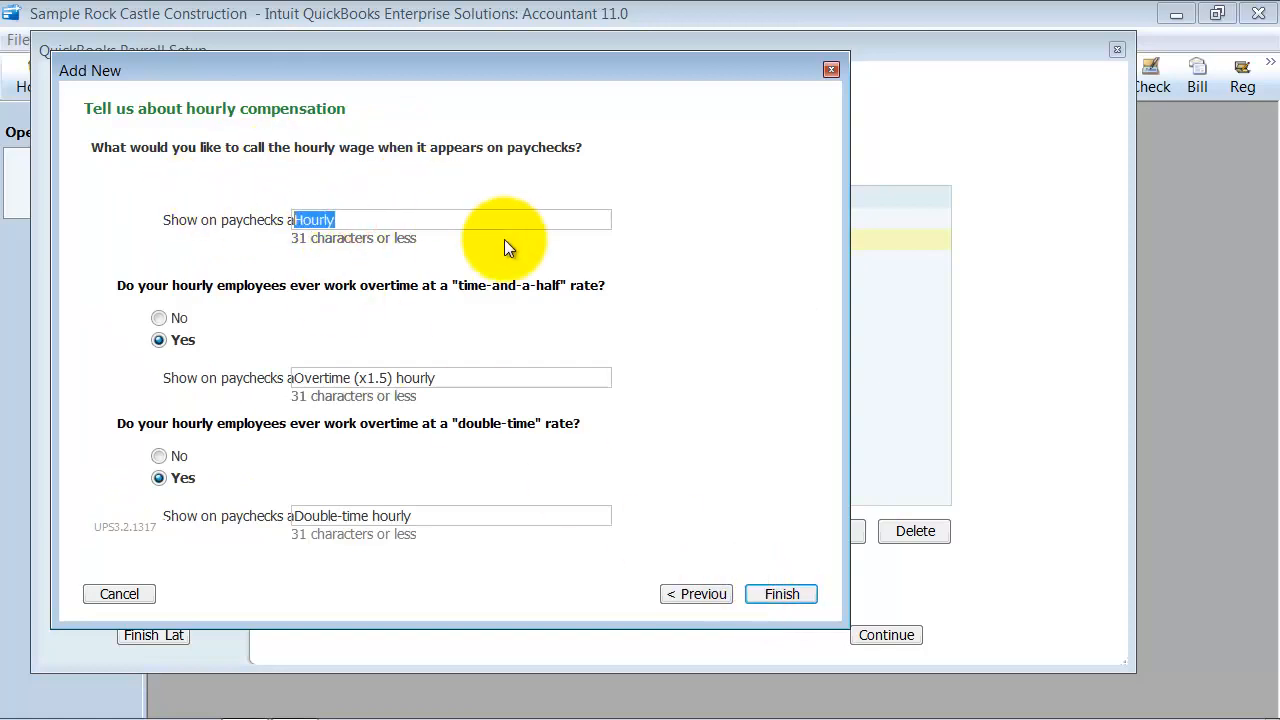
type("T")
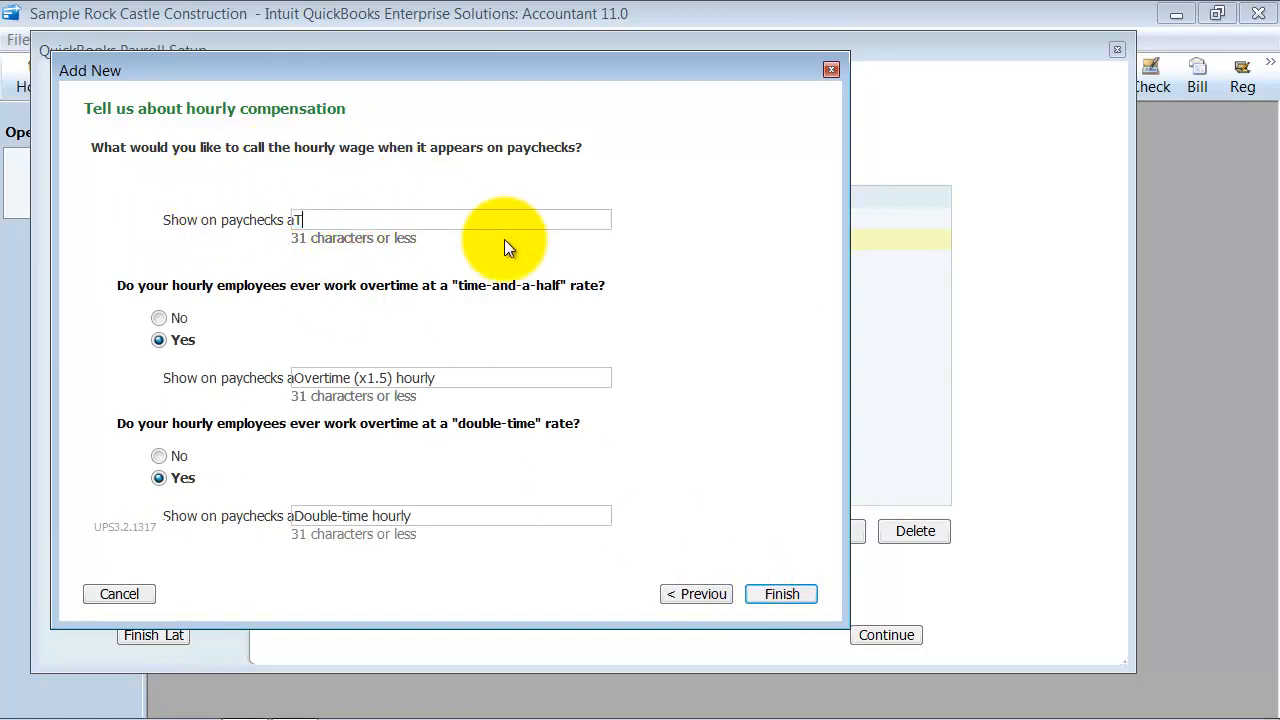
type("ech Hourly")
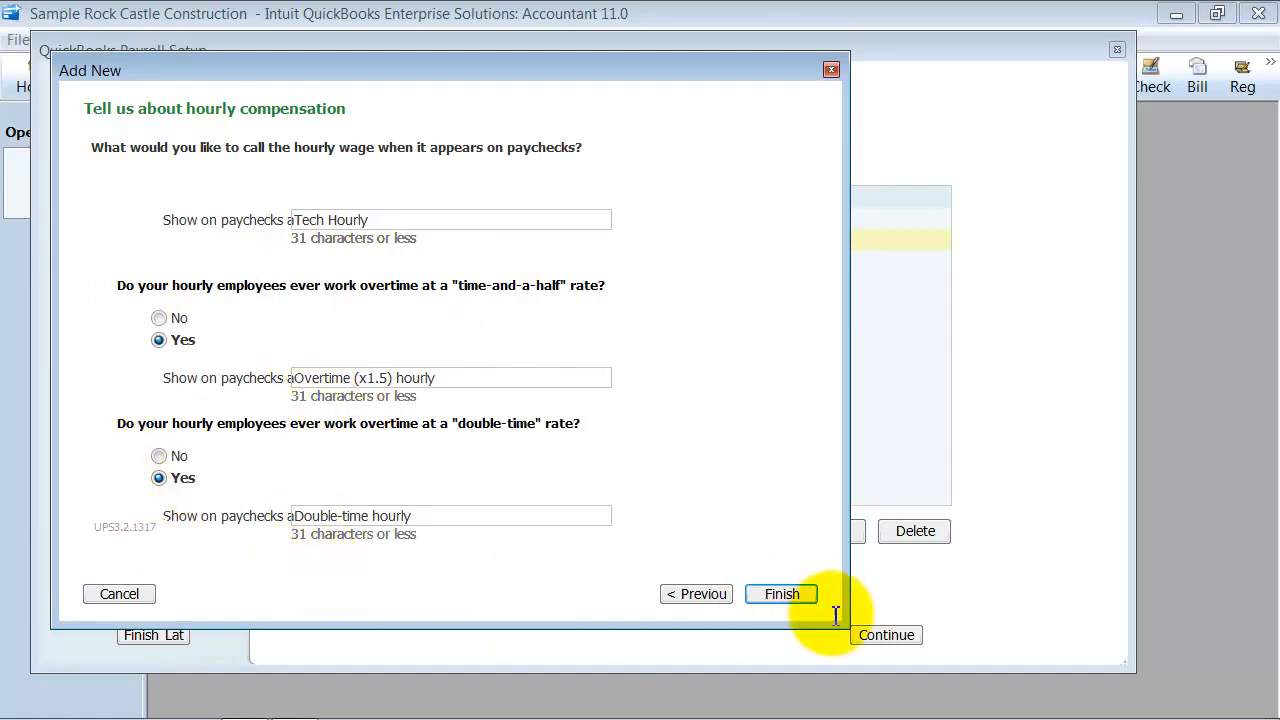
left_click(772, 596)
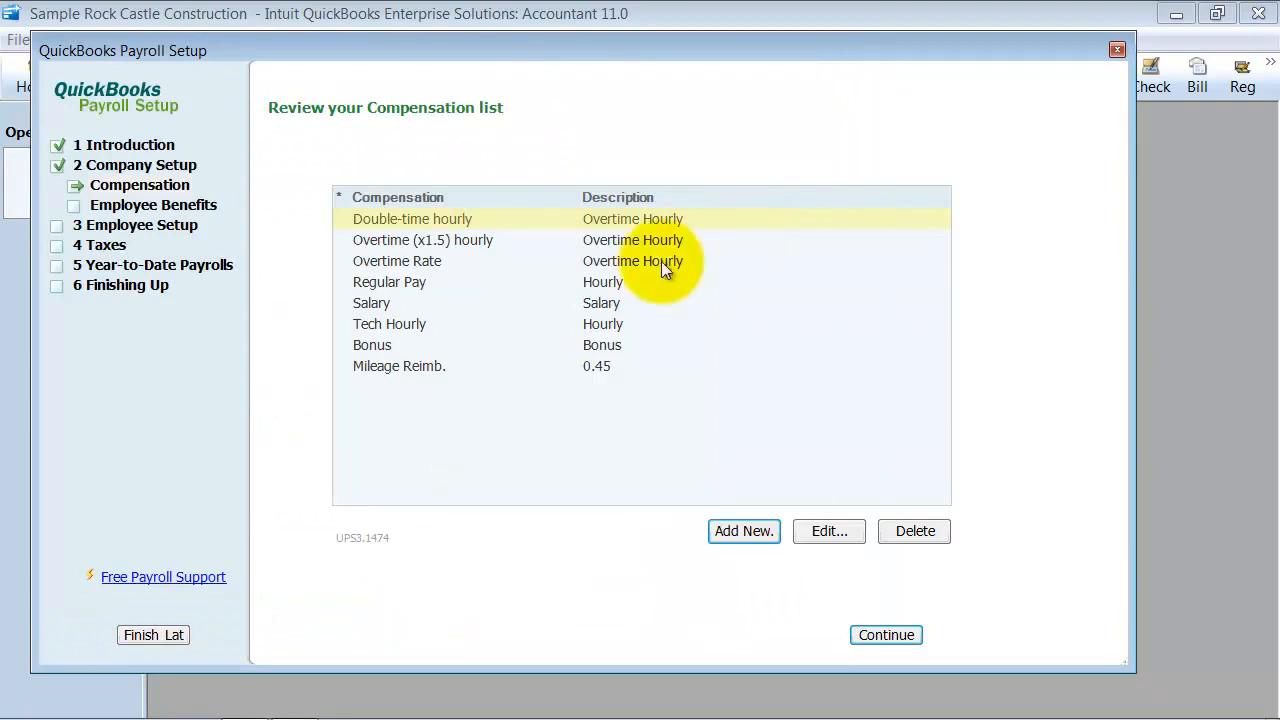
Examine the account type and expense account choices for the Double-time hourly item, and leave without saving
left_click(834, 532)
left_click(387, 288)
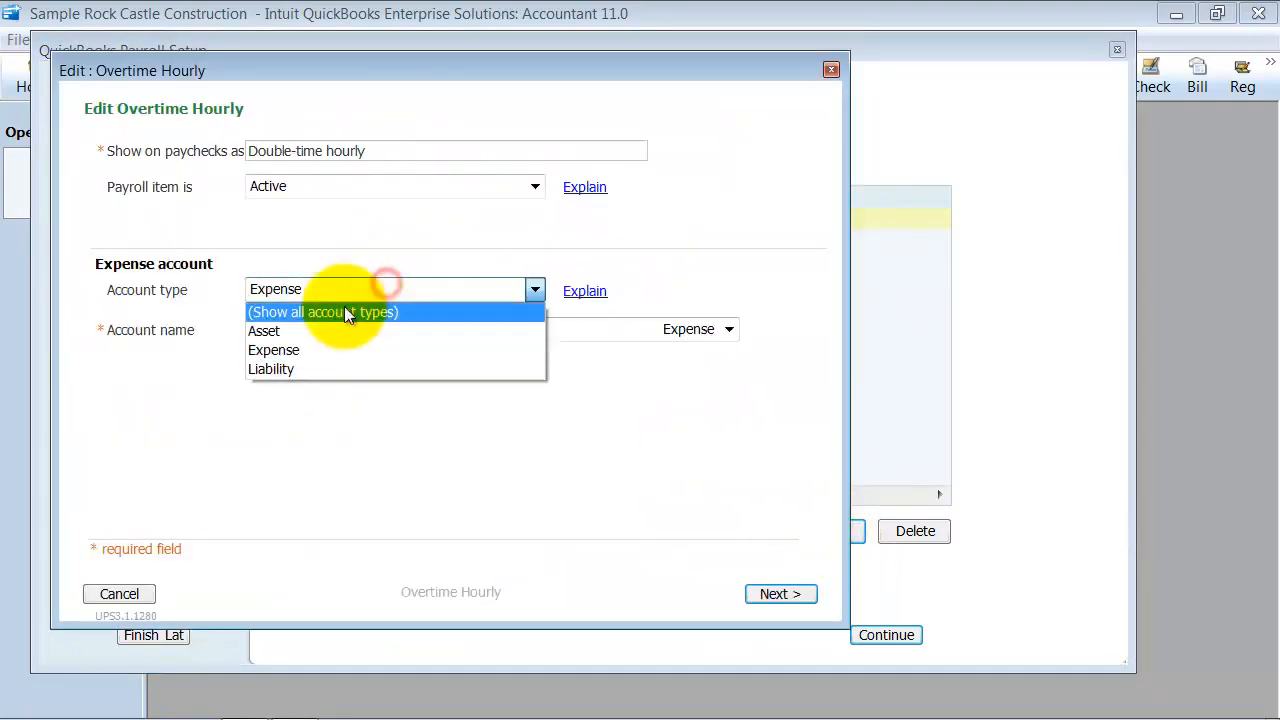
left_click(311, 350)
left_click(419, 345)
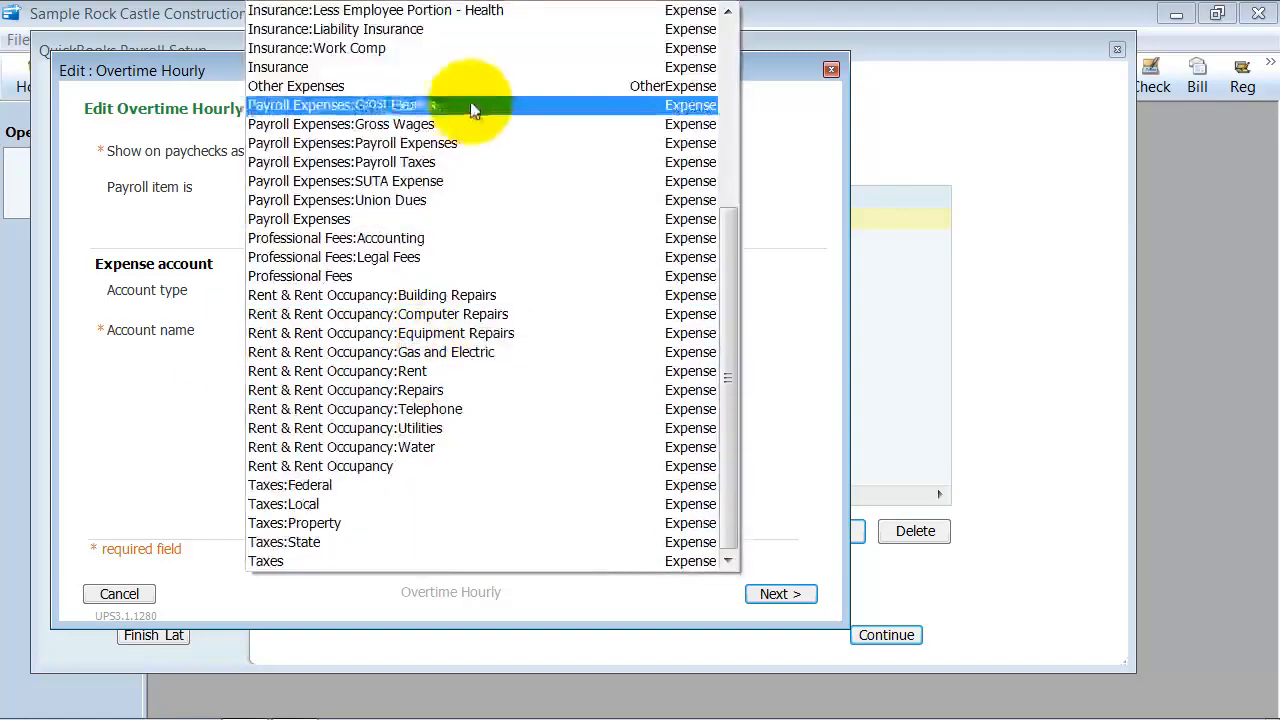
scroll(560, 128, "up", 2)
scroll(576, 124, "up", 4)
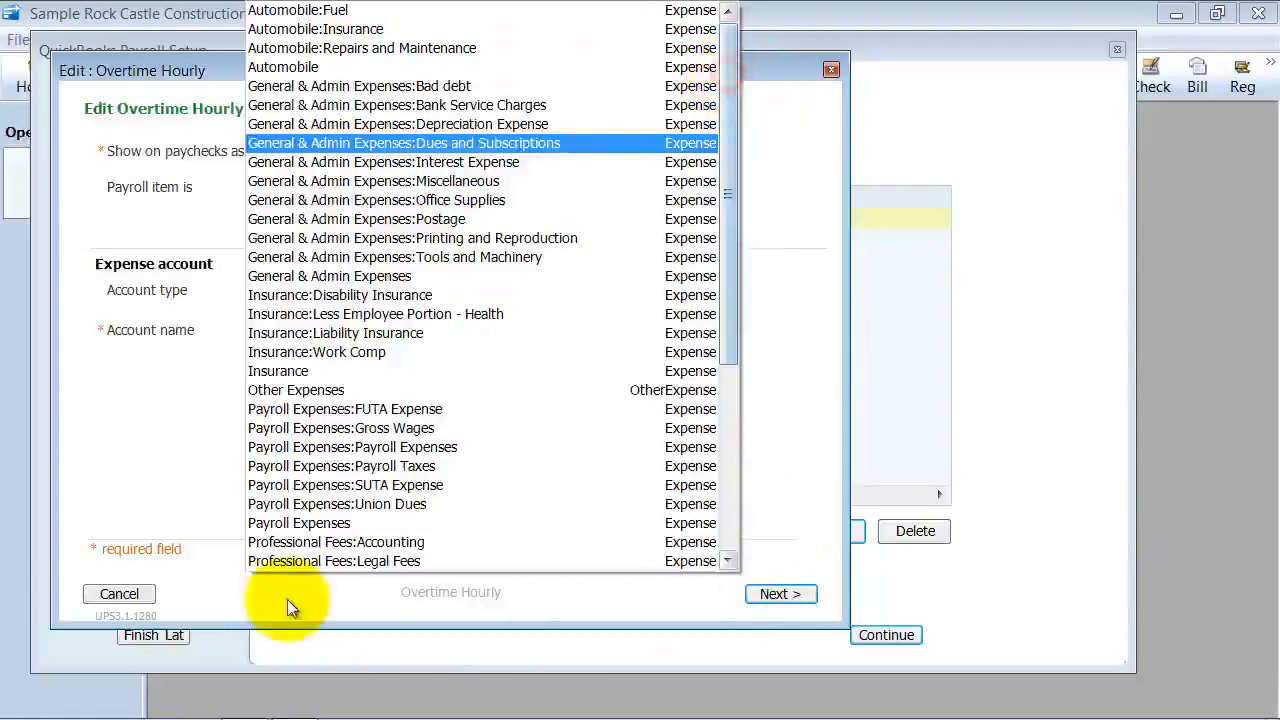
left_click(147, 597)
left_click(147, 597)
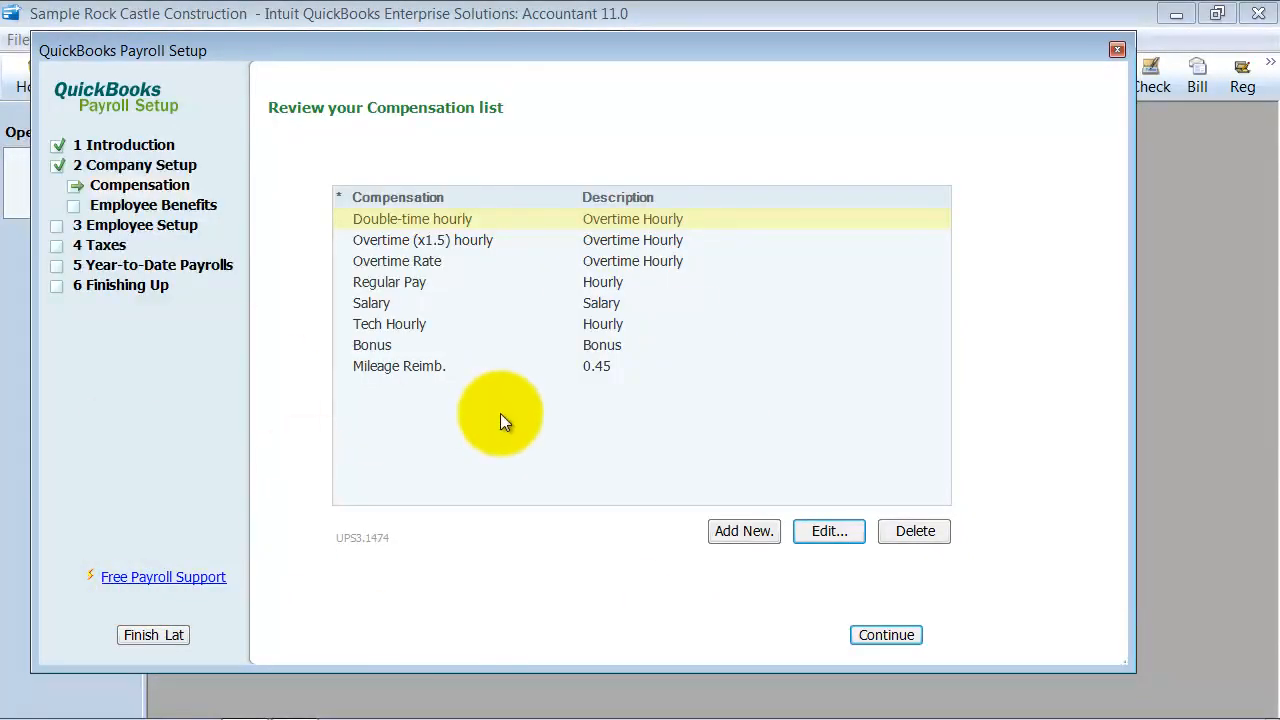
Add a health insurance benefit paid partly by employee and company, with the employee portion deducted before taxes (section 125)
left_click(163, 205)
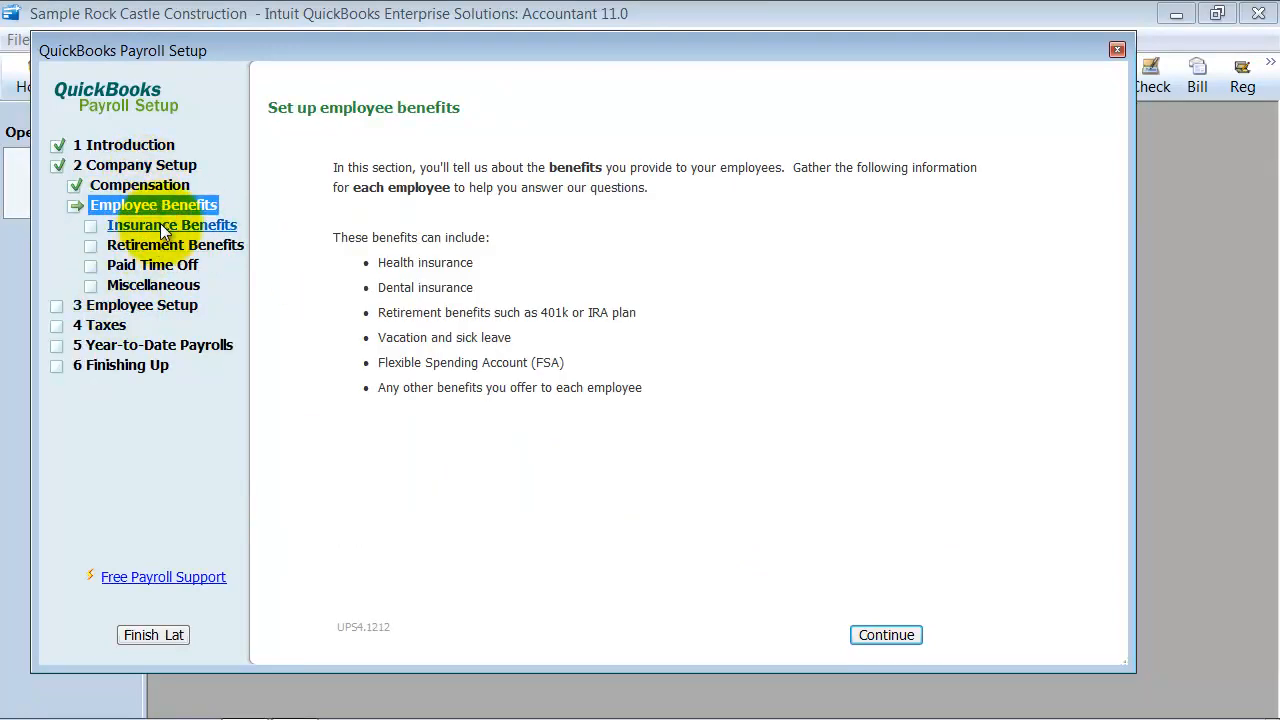
left_click(906, 638)
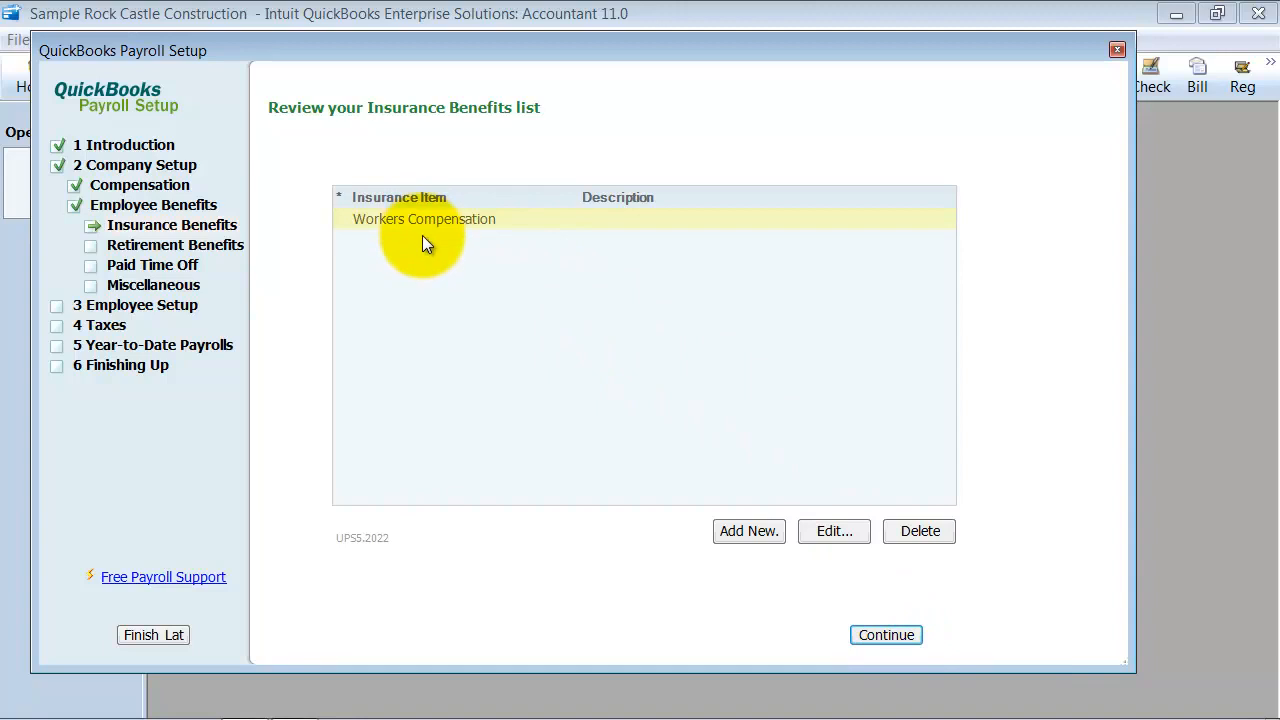
left_click(759, 534)
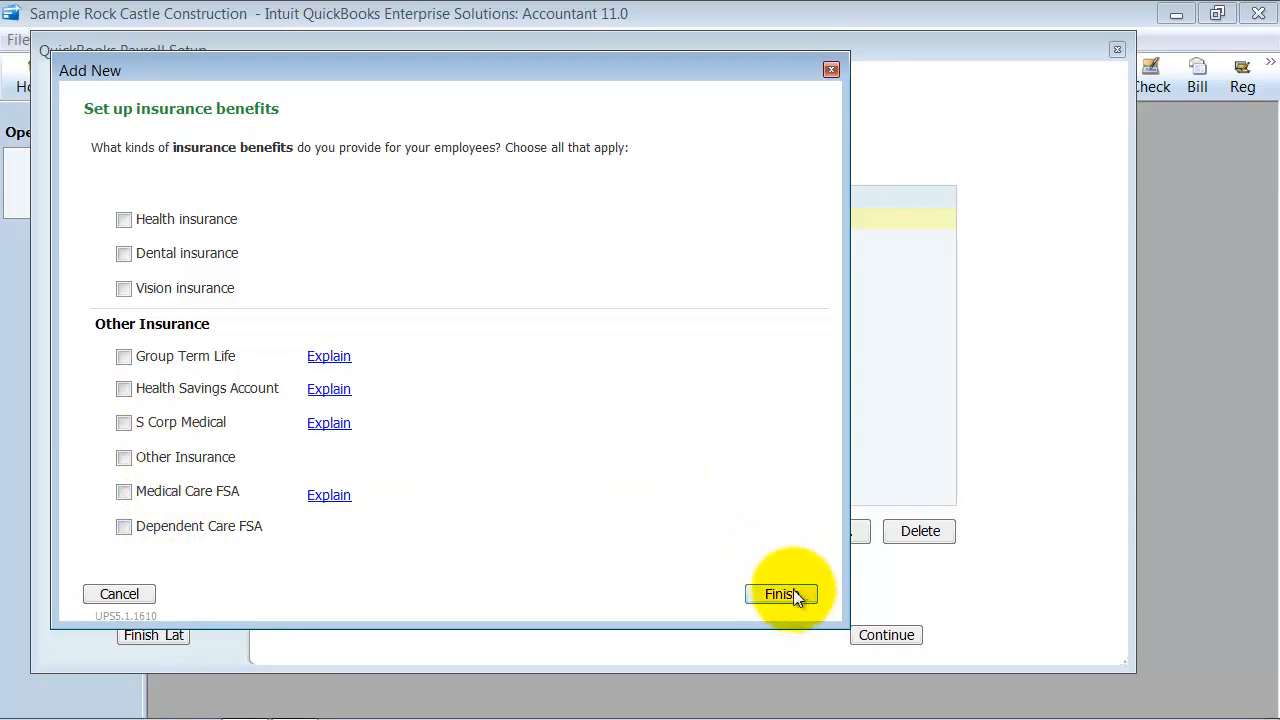
left_click(125, 219)
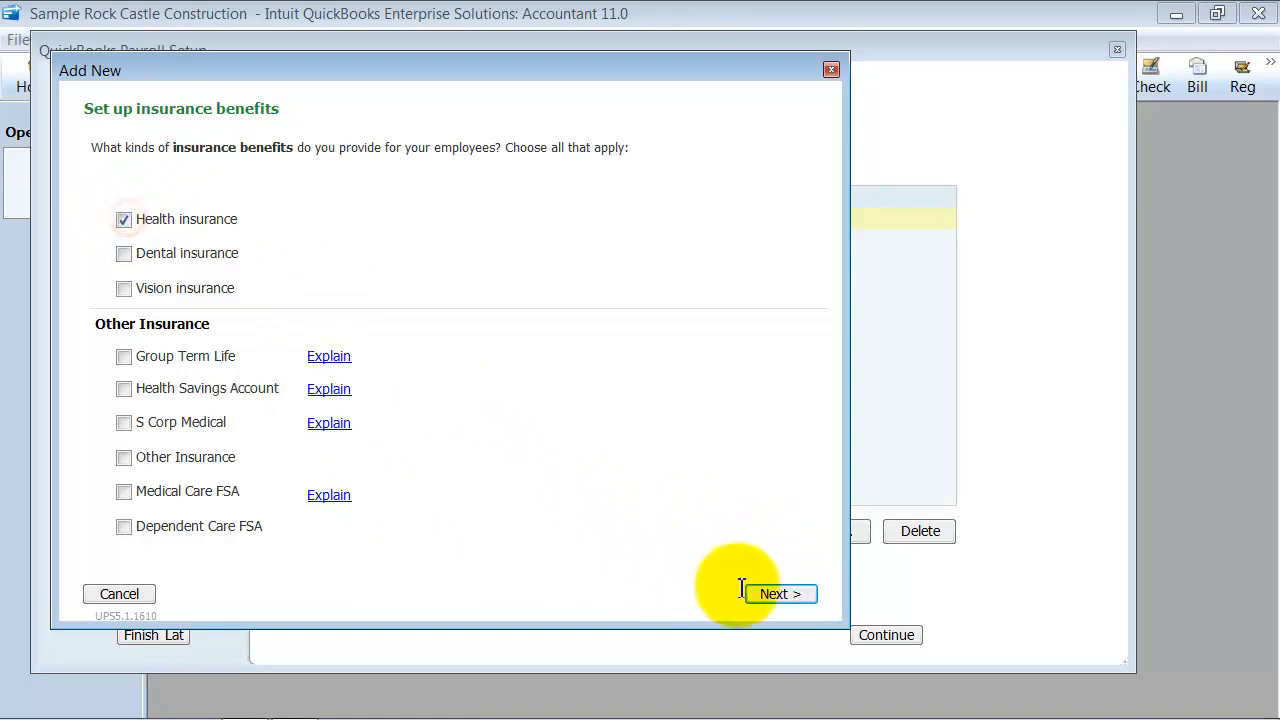
left_click(809, 594)
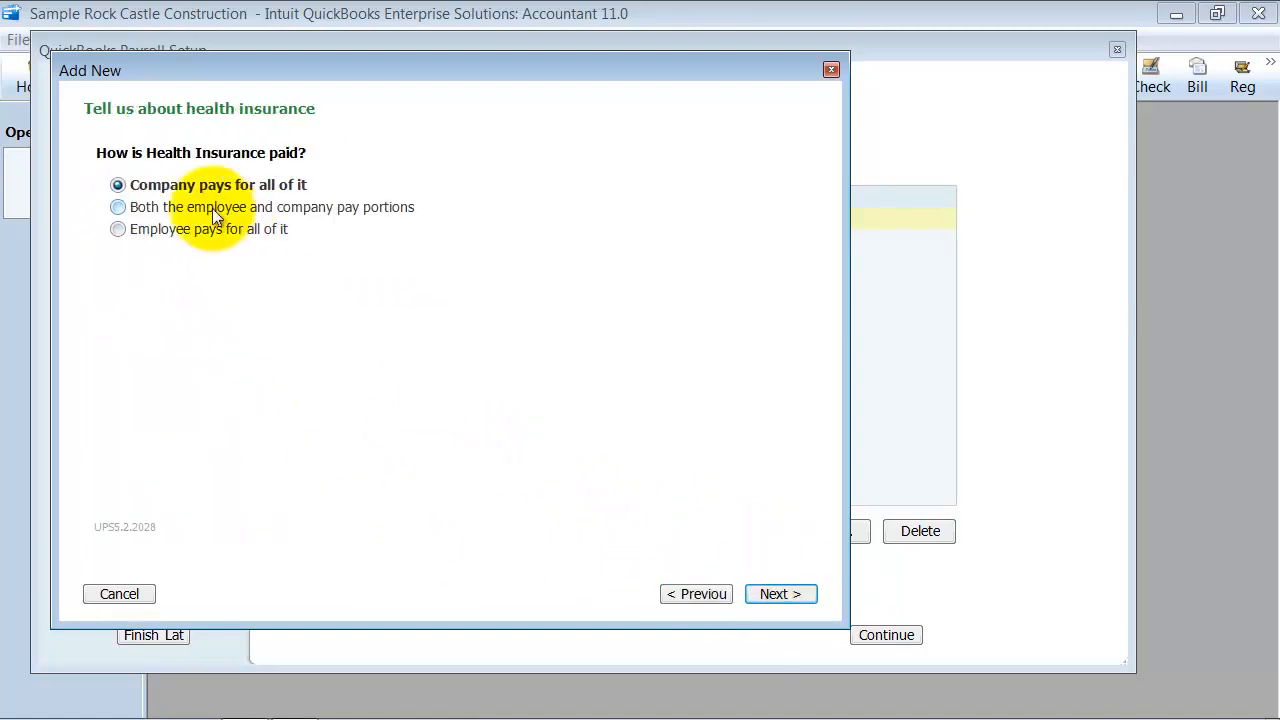
left_click(119, 207)
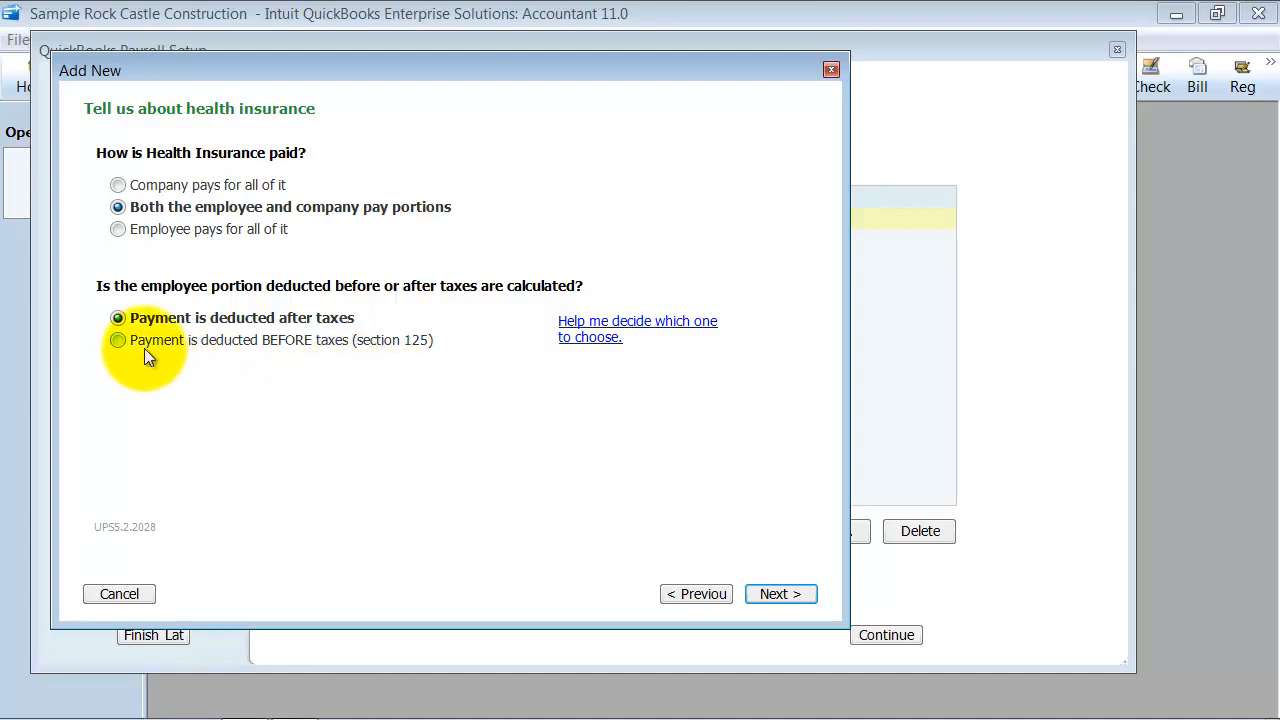
left_click(119, 340)
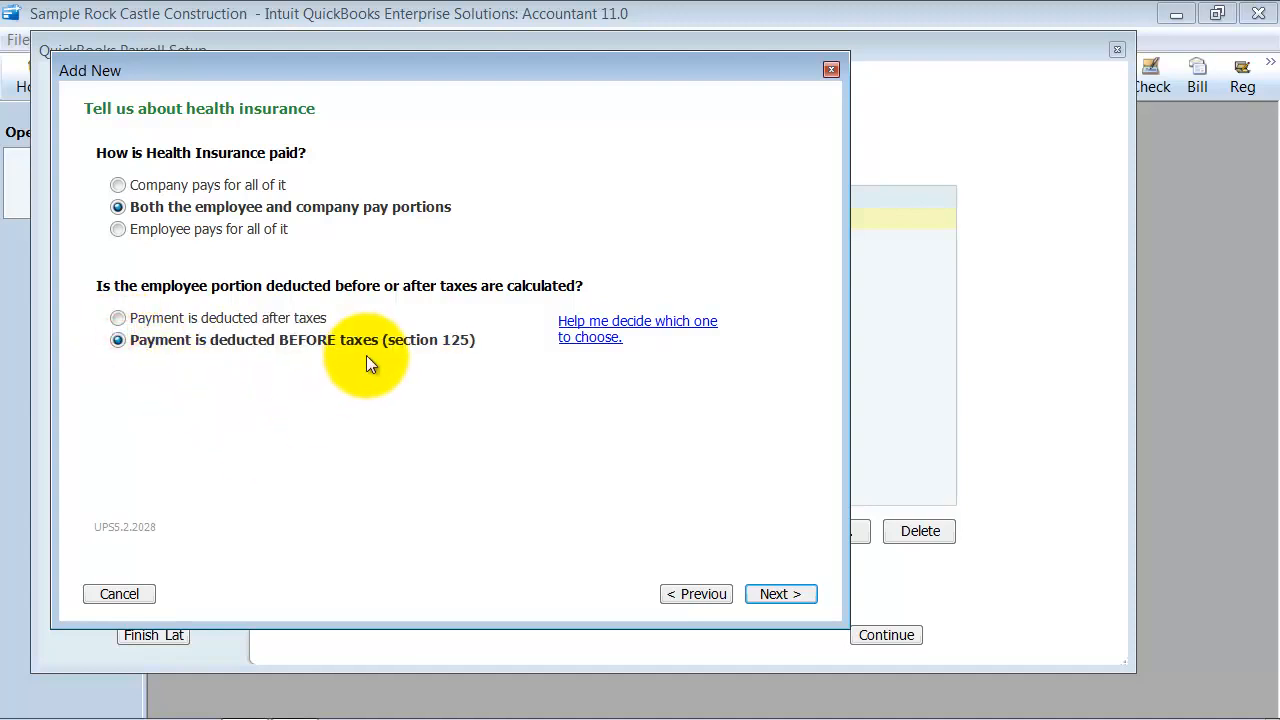
left_click(779, 594)
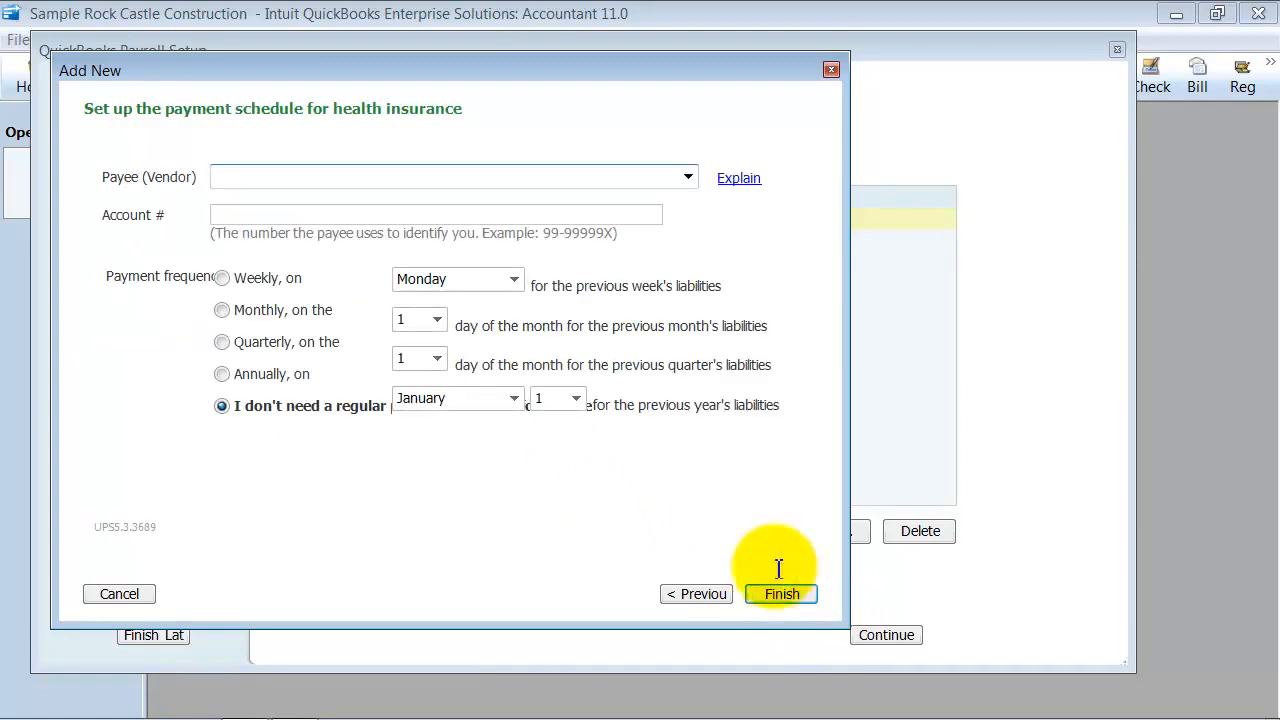
Set the health insurance payee to Health Insurance of USA, enter its account number, and schedule monthly payments on day 10
left_click(262, 178)
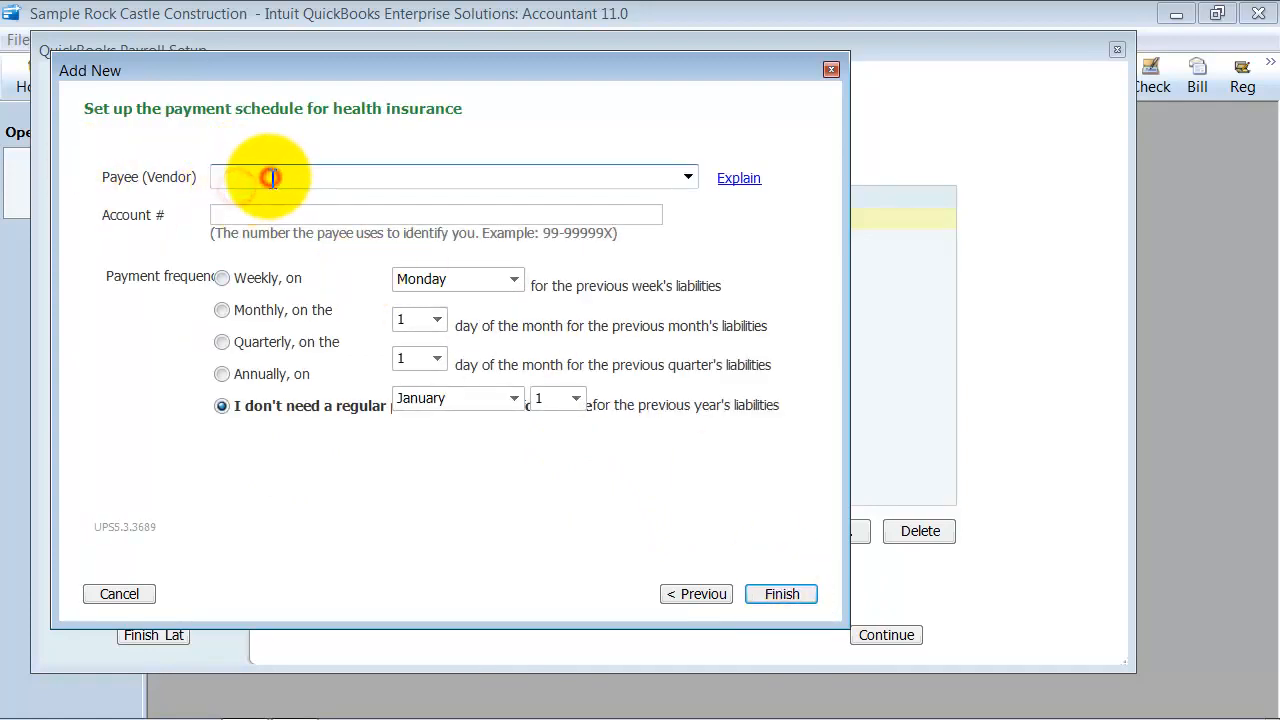
type("Health Insurance of USA")
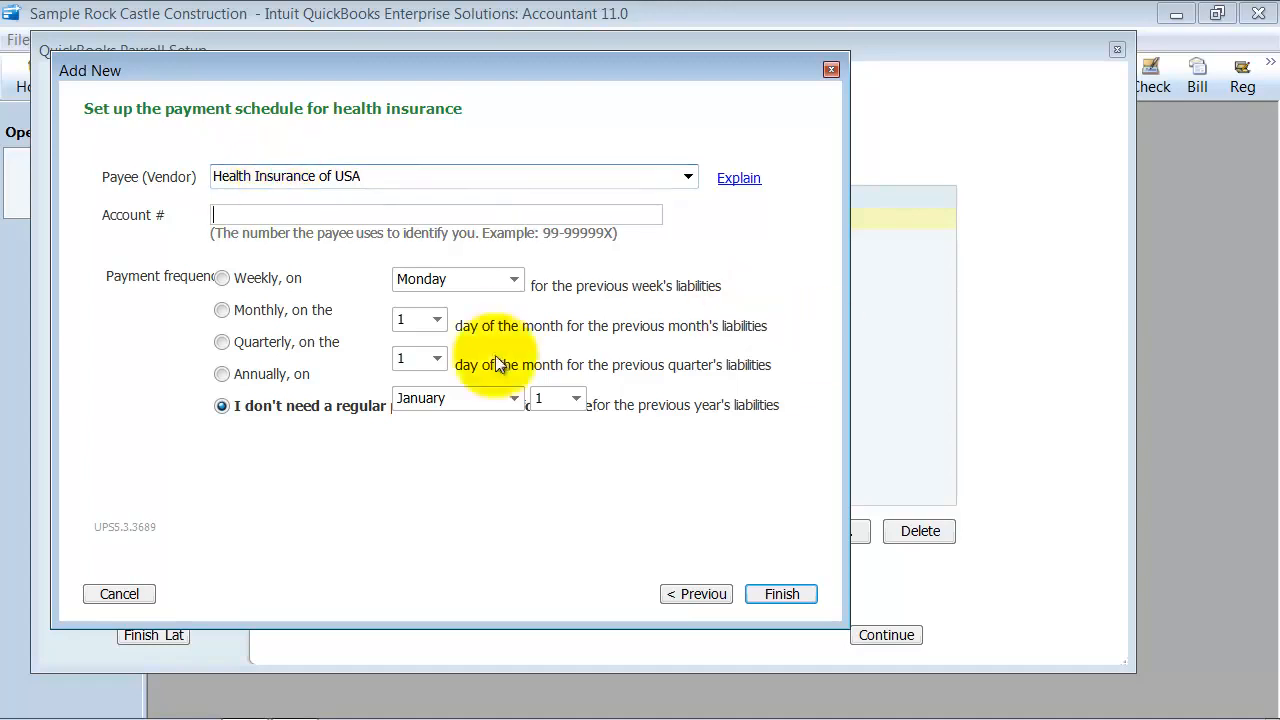
left_click(239, 213)
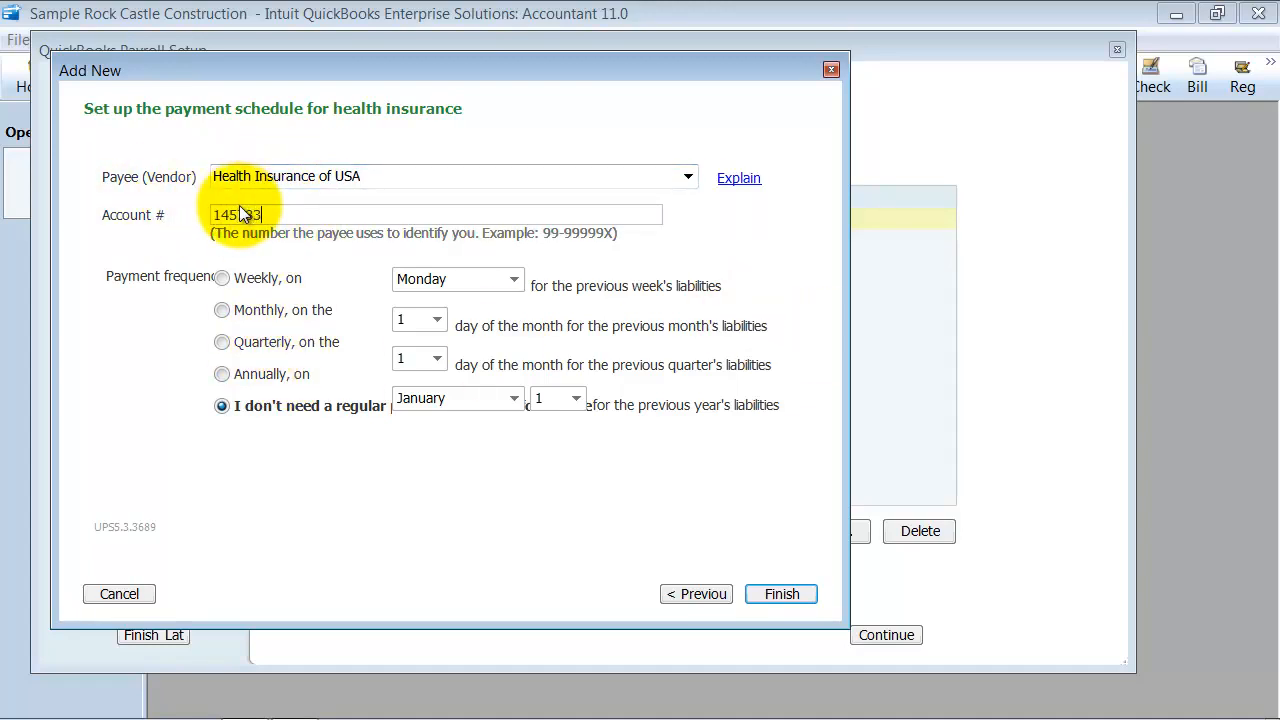
key("Tab")
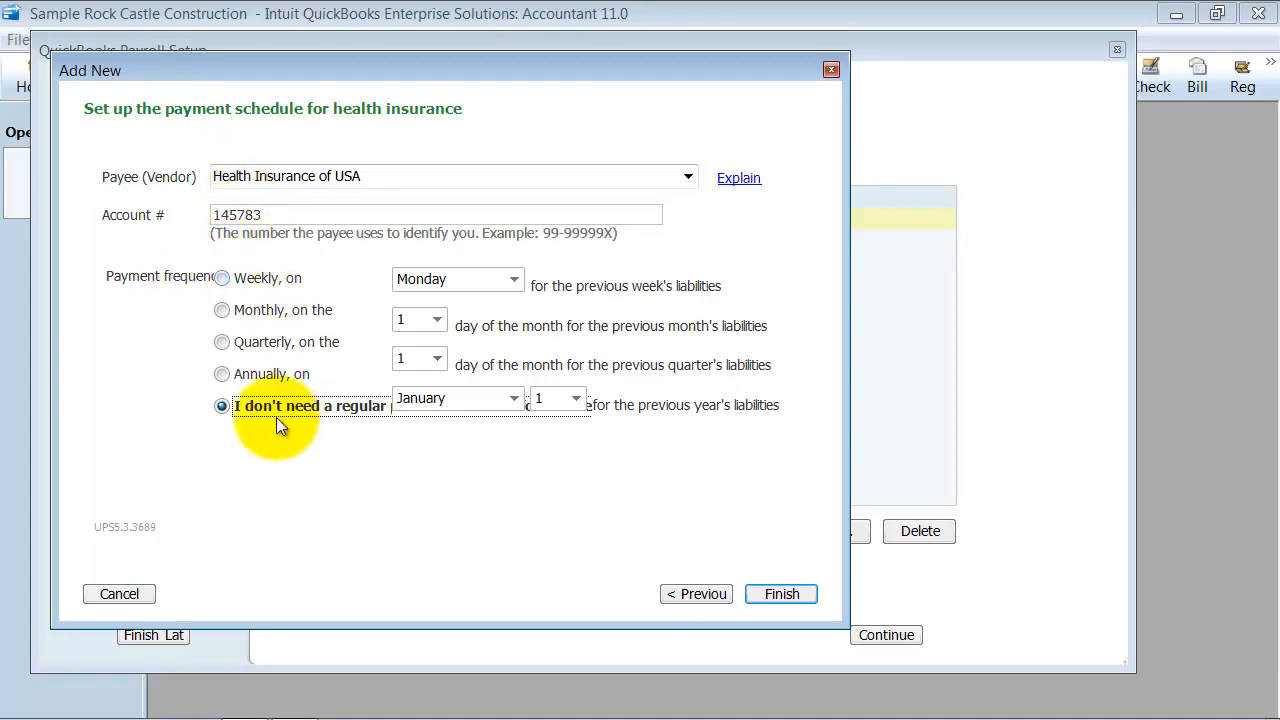
left_click(222, 310)
left_click(437, 319)
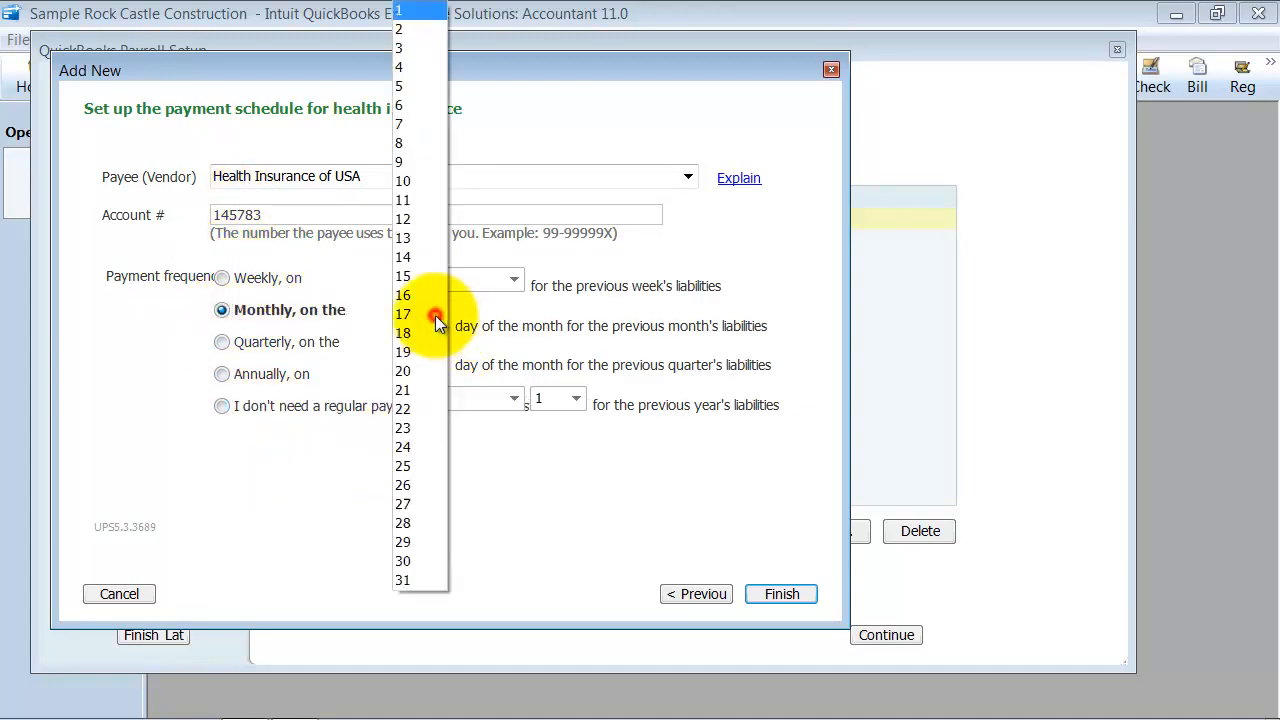
left_click(410, 178)
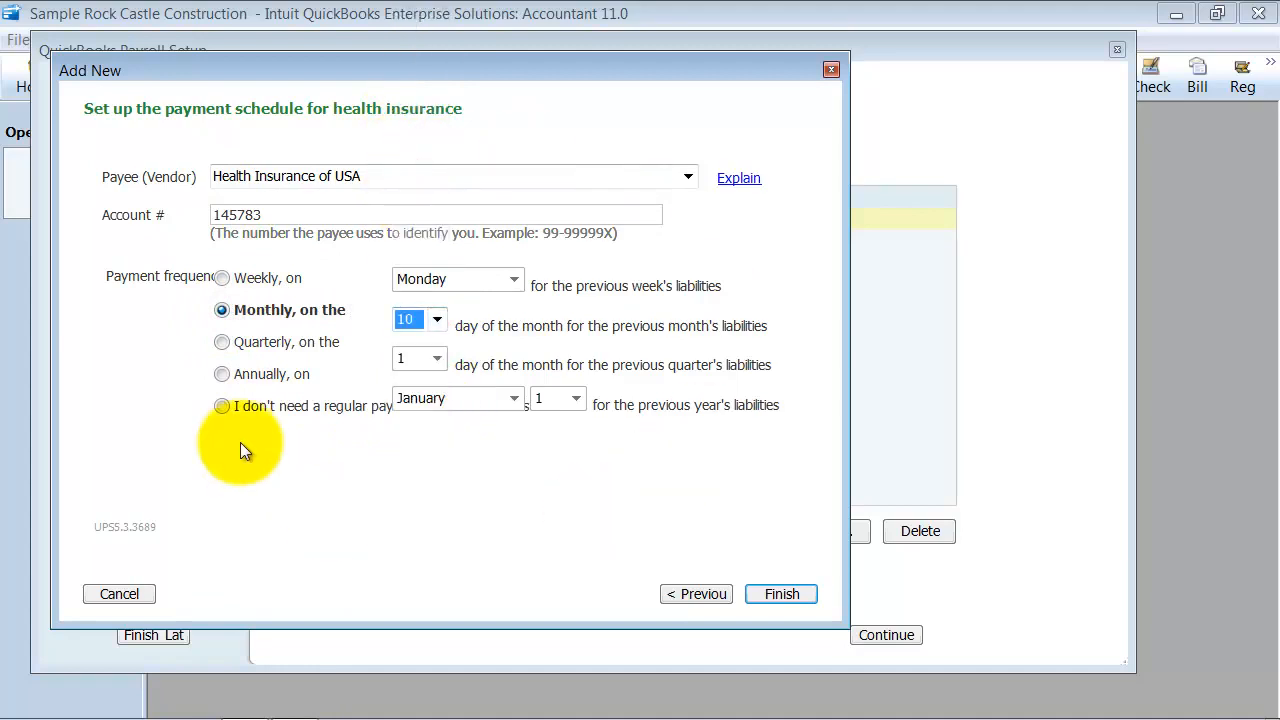
left_click(780, 593)
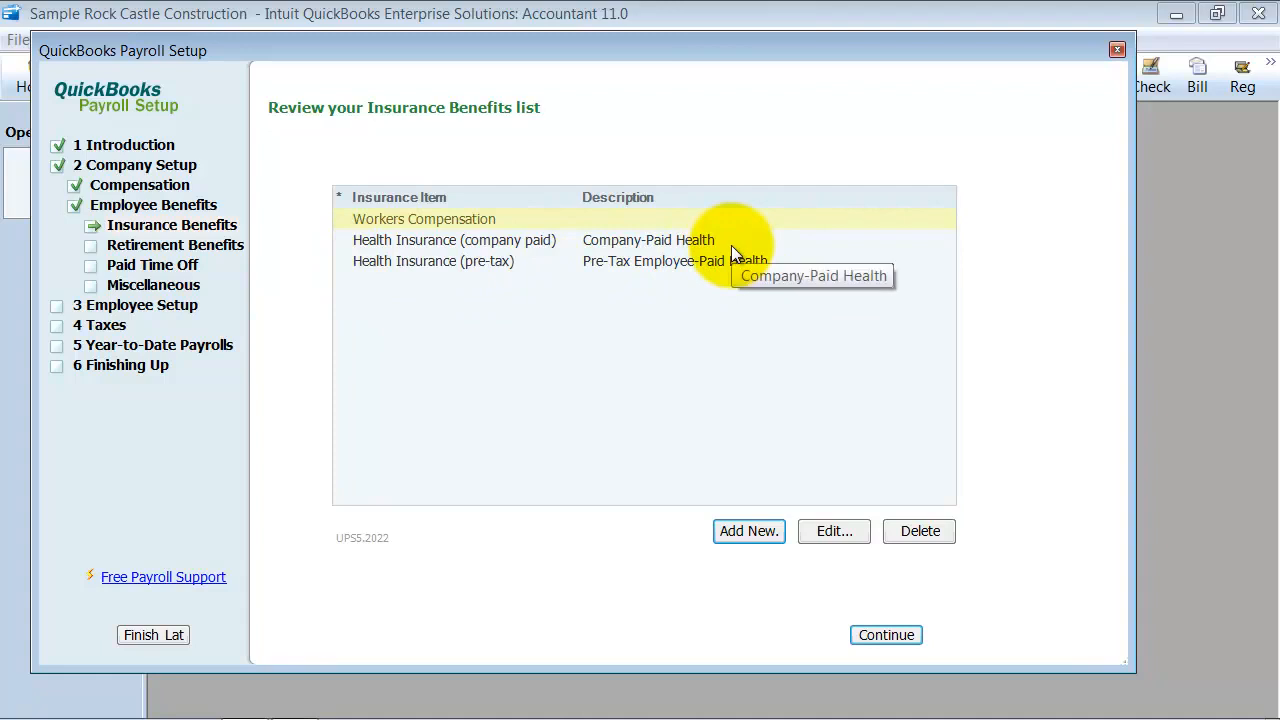
Continue to the company retirement benefits and add a 401(k) plan without the Roth contribution
left_click(881, 631)
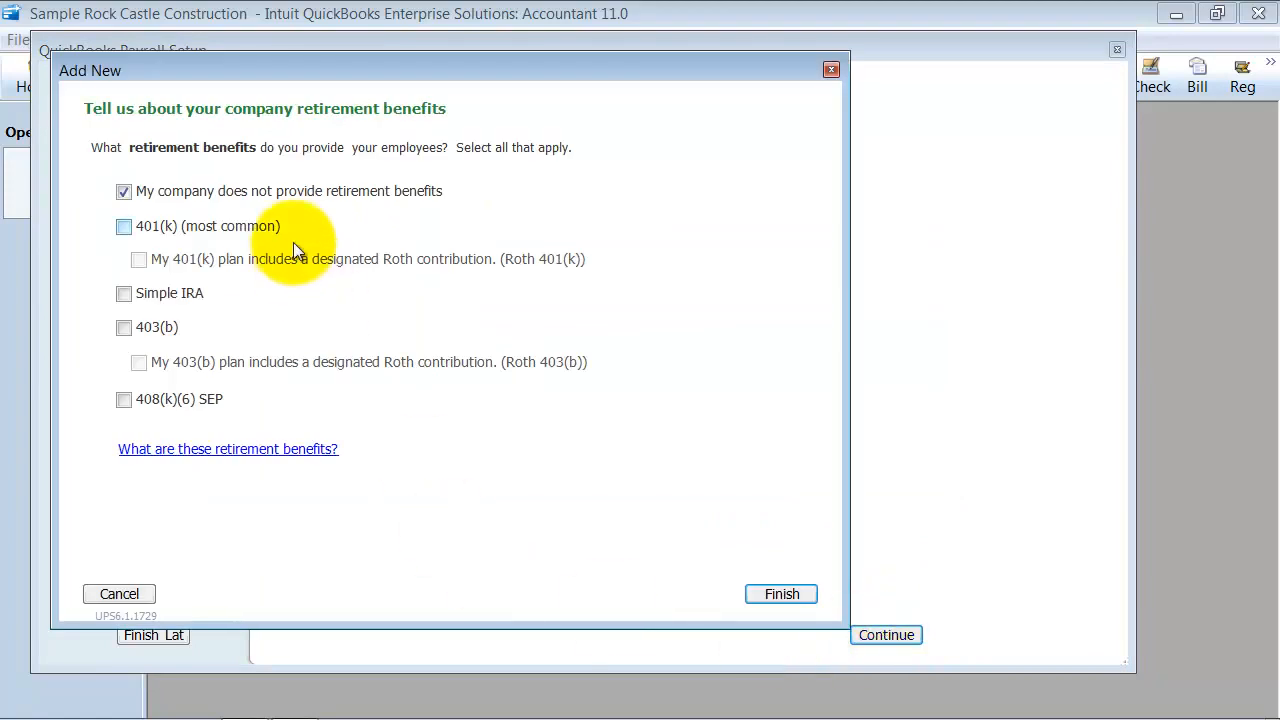
left_click(123, 227)
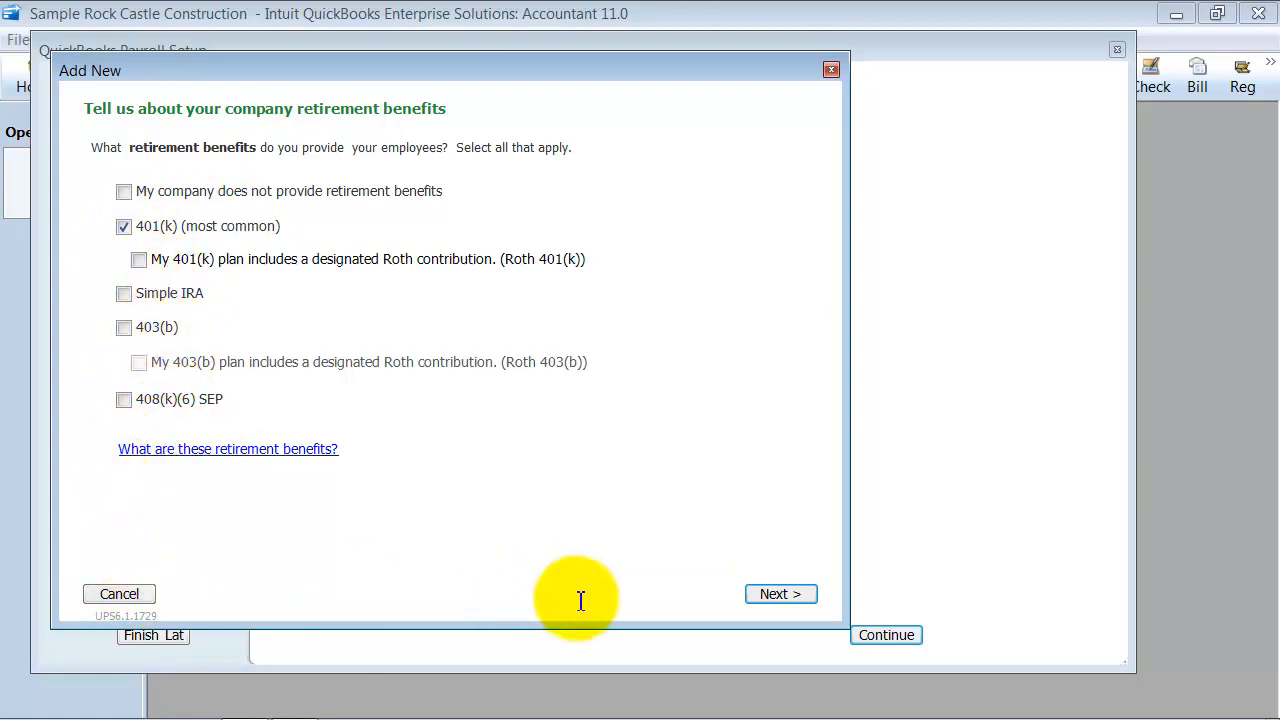
left_click(799, 600)
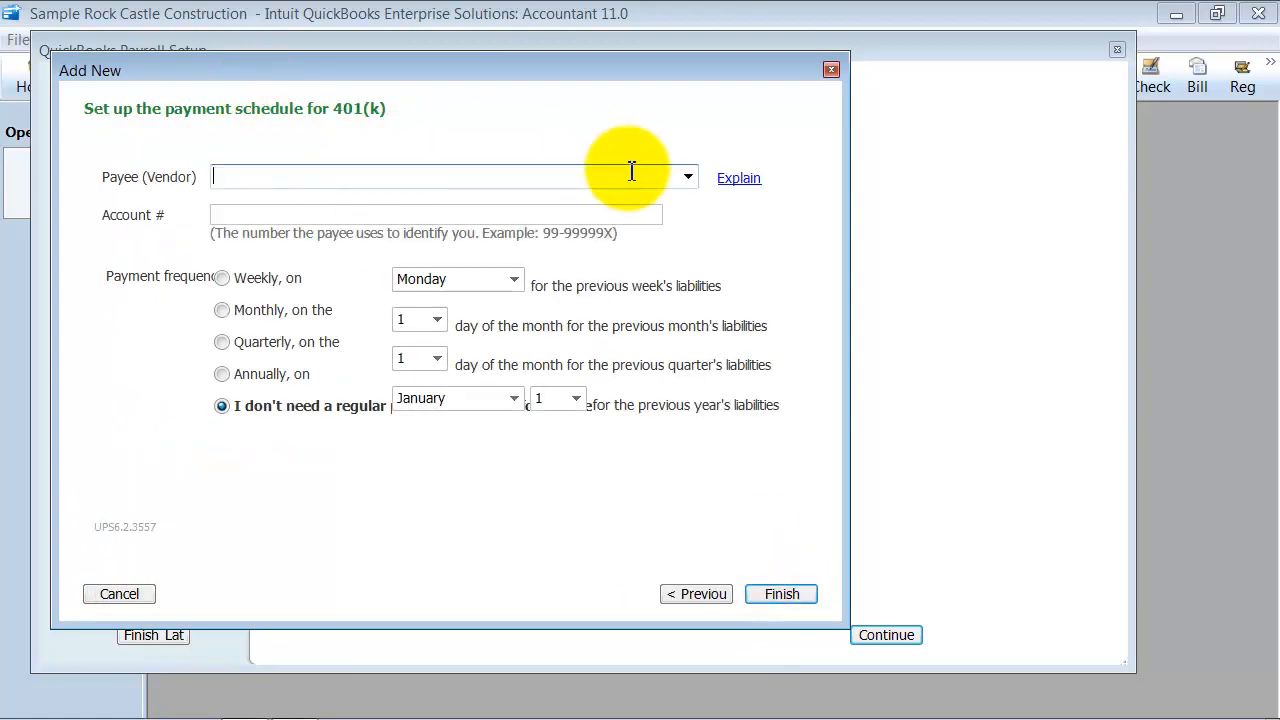
Set the 401(k) payee to 401K Master Company, enter its account number, and schedule monthly payments on day 15
type("401K Master Company")
key("Tab")
type("787878")
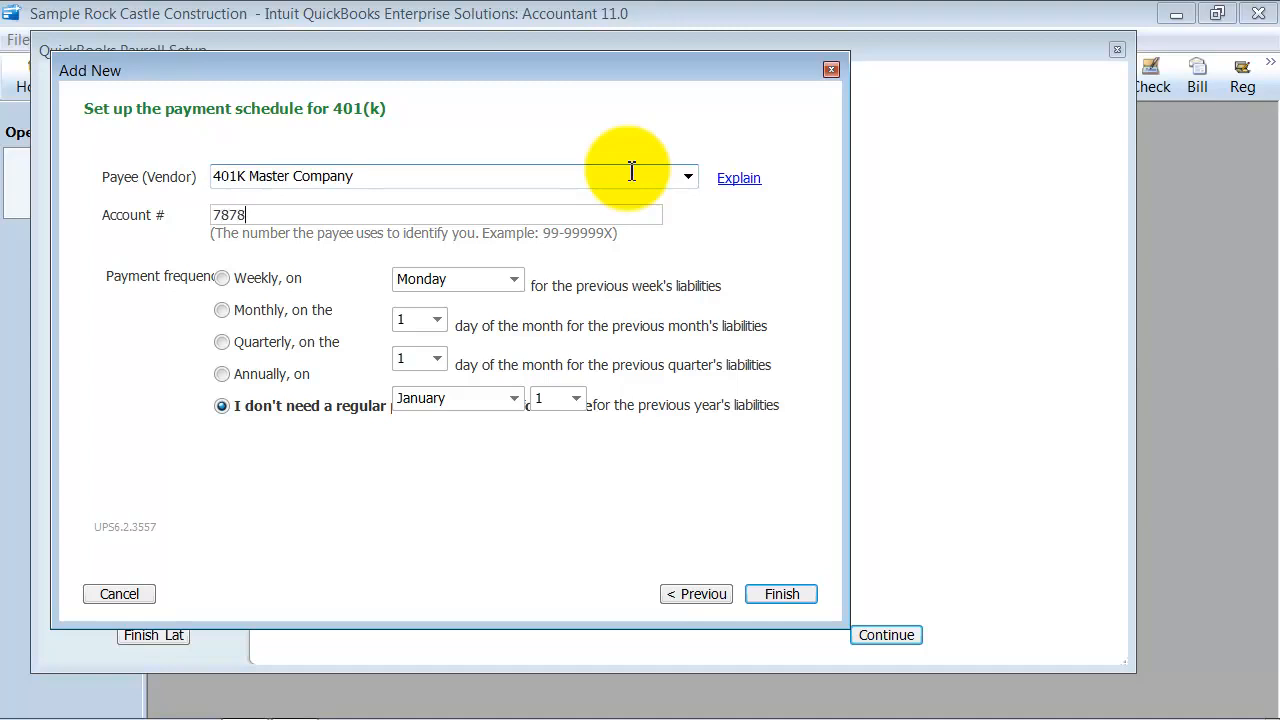
left_click(221, 311)
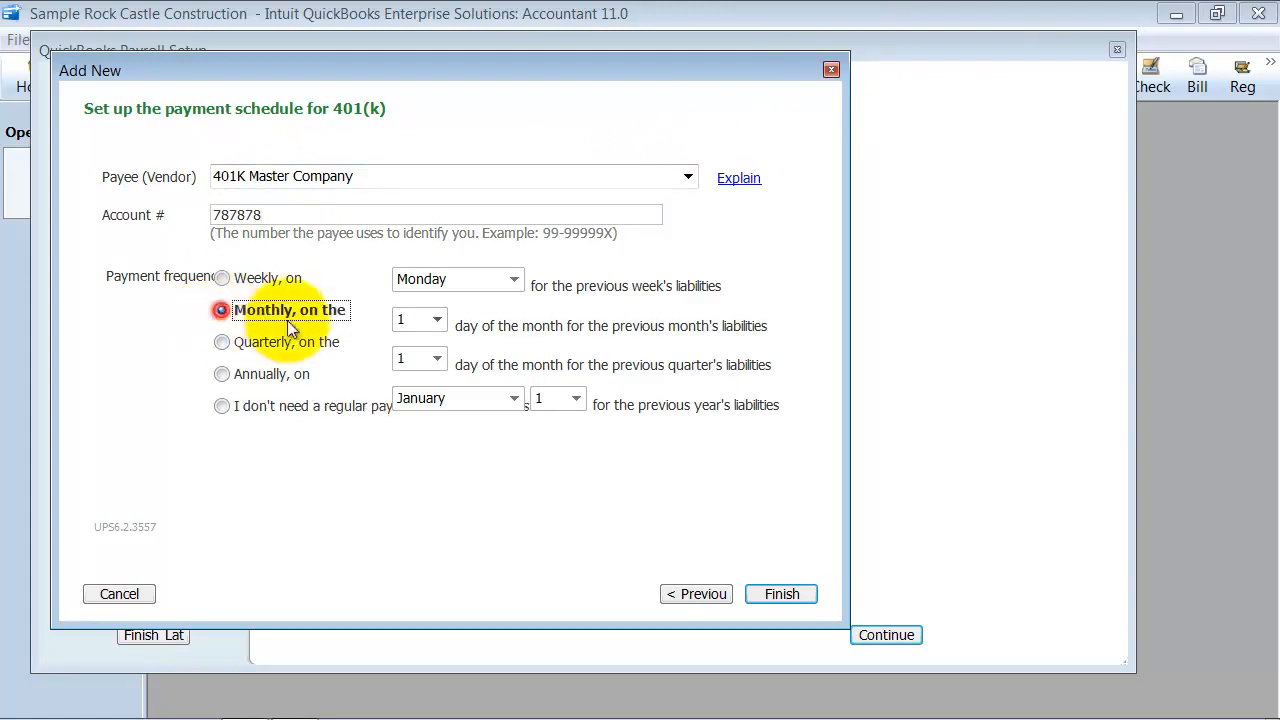
left_click(436, 319)
left_click(408, 276)
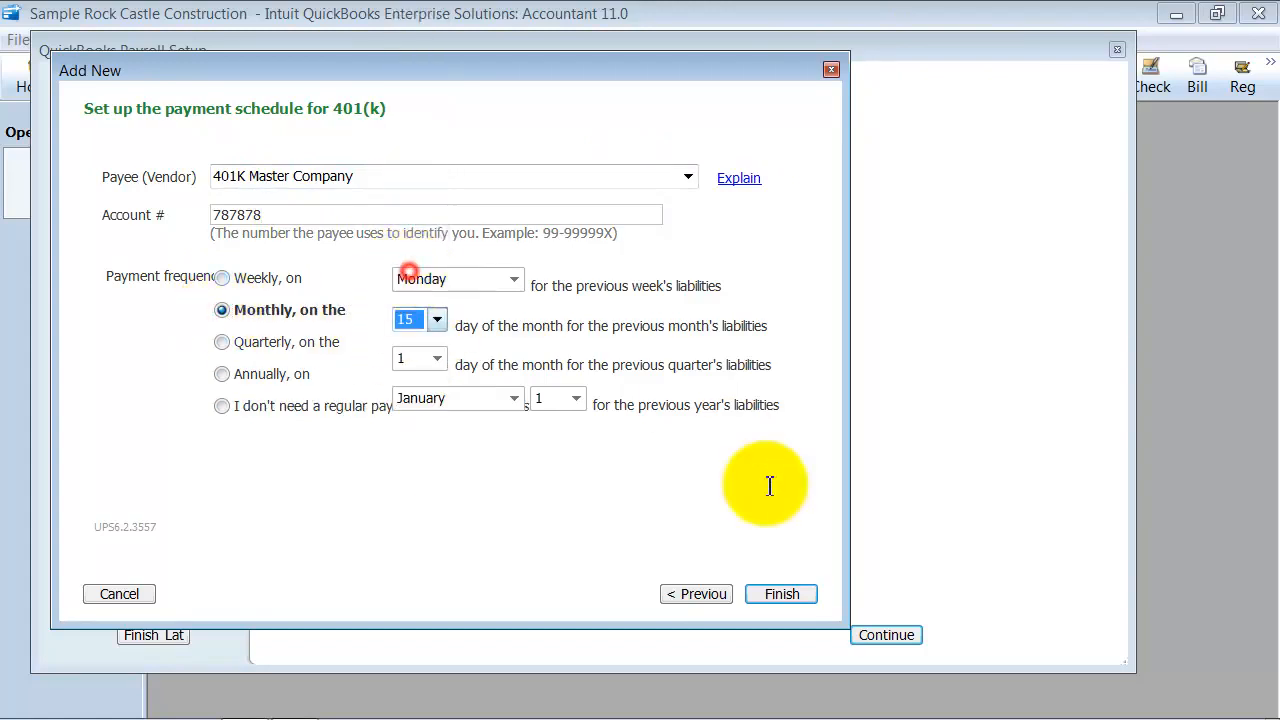
left_click(755, 600)
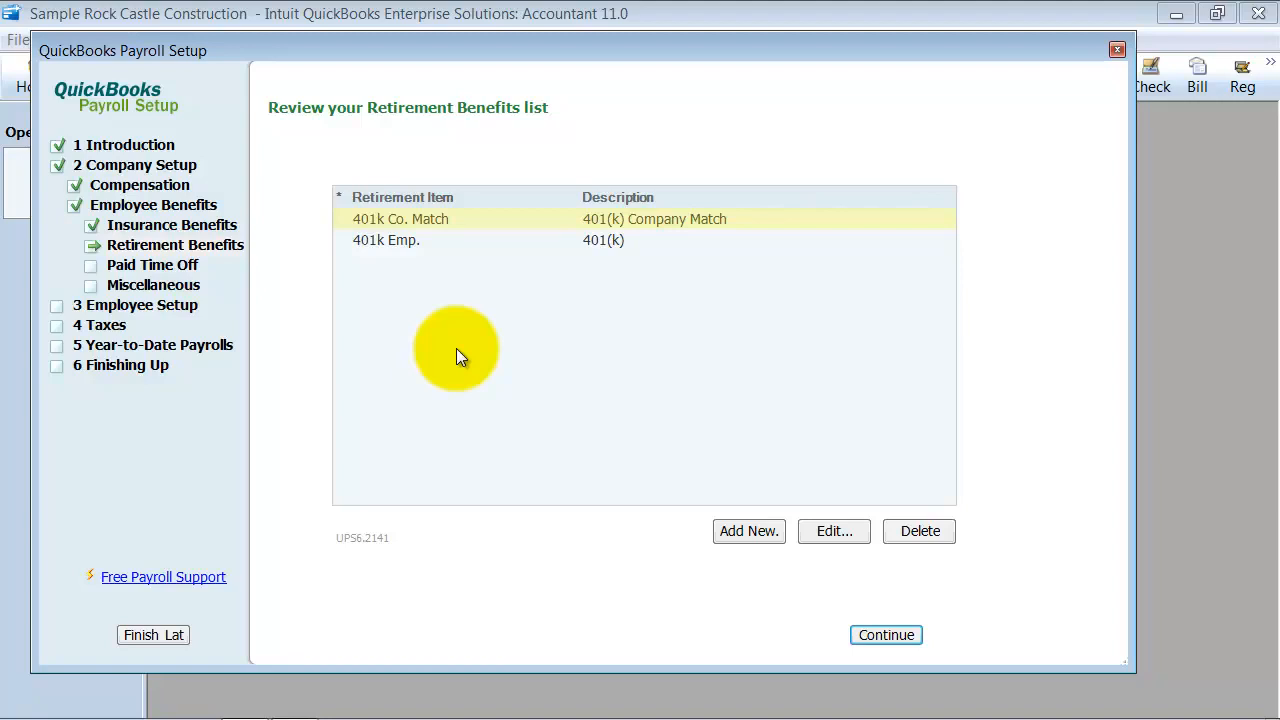
Review the Vacation Hourly item's expense account settings in the Paid Time Off list
left_click(167, 264)
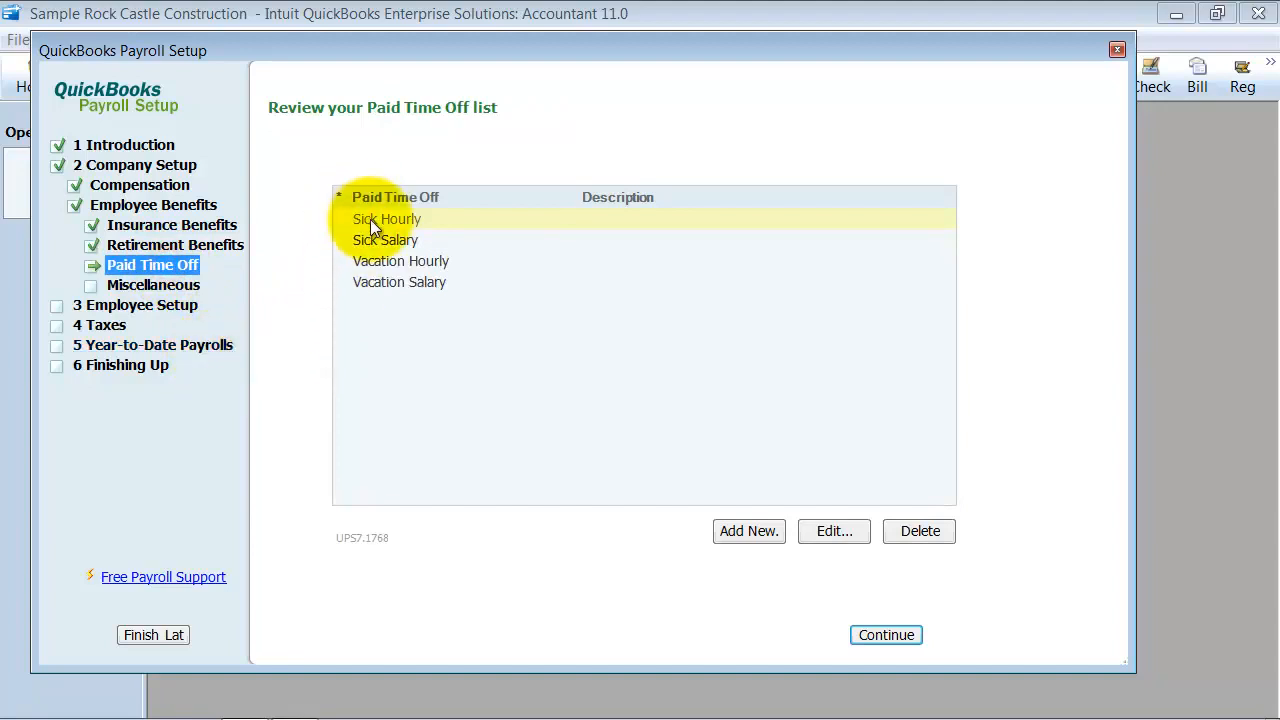
left_click(380, 263)
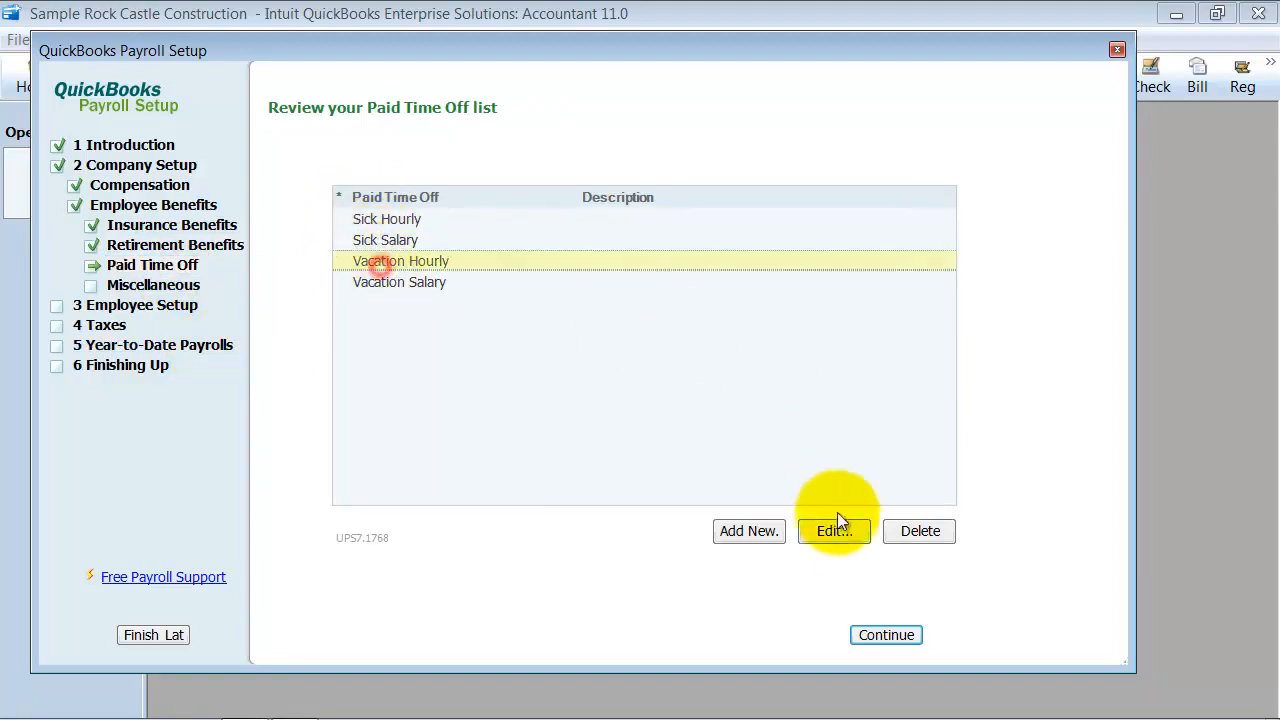
left_click(836, 526)
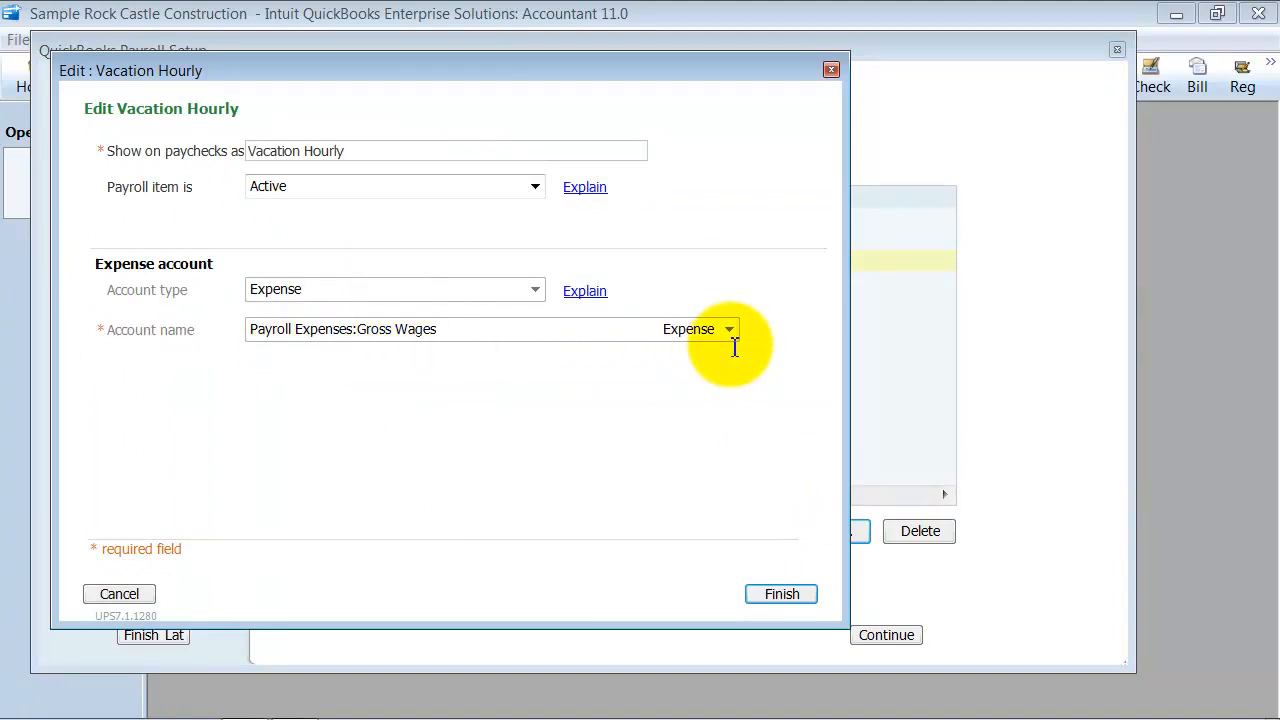
left_click(790, 597)
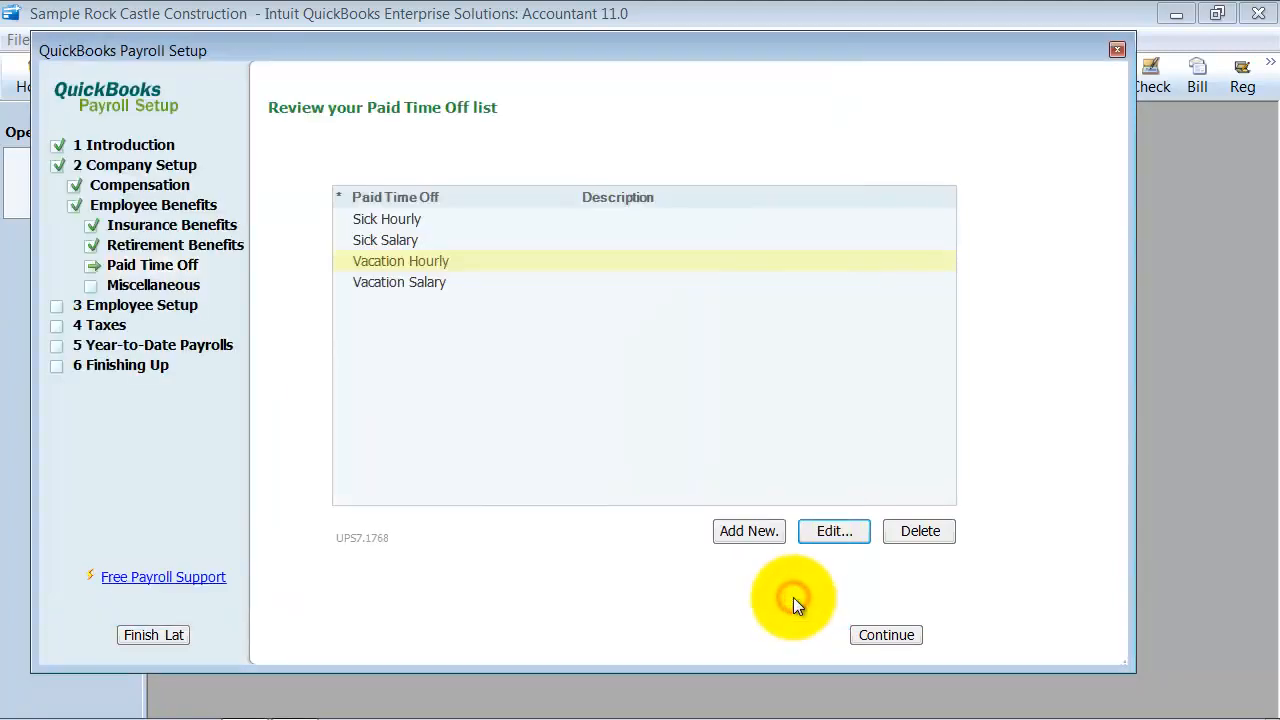
Try to delete the Health Insurance item from the miscellaneous Additions and Deductions list
left_click(186, 284)
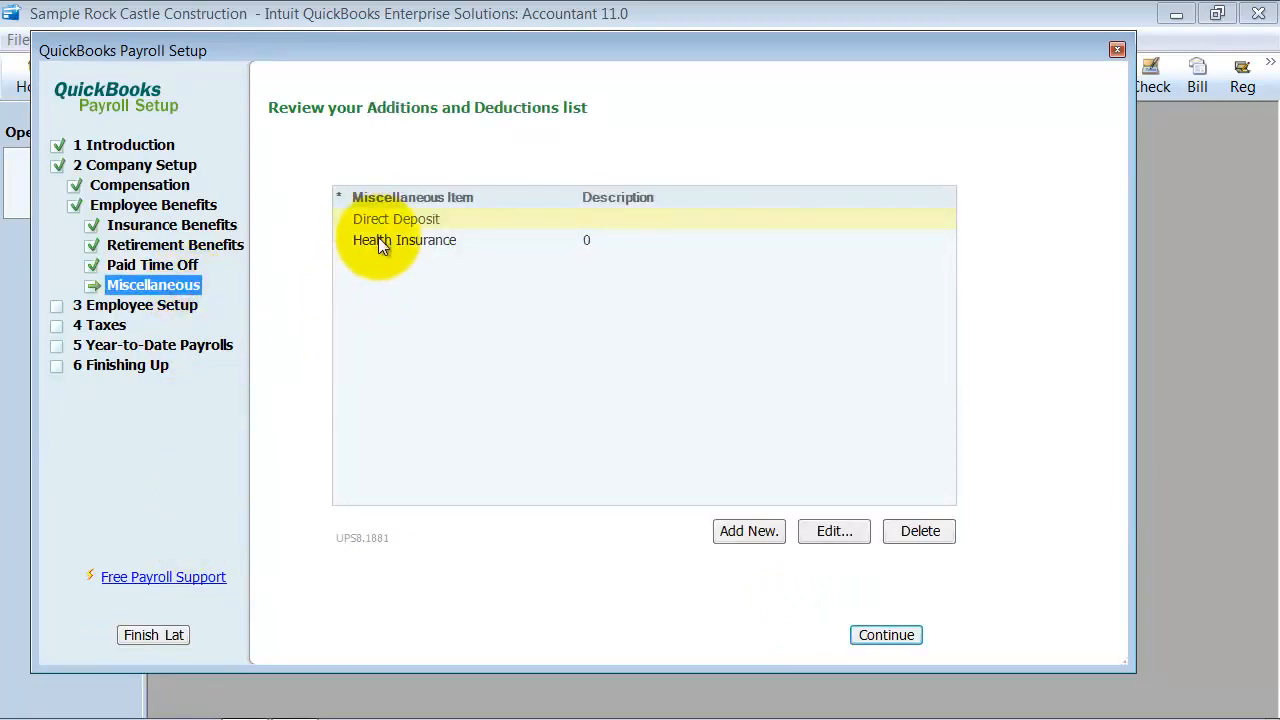
left_click(420, 240)
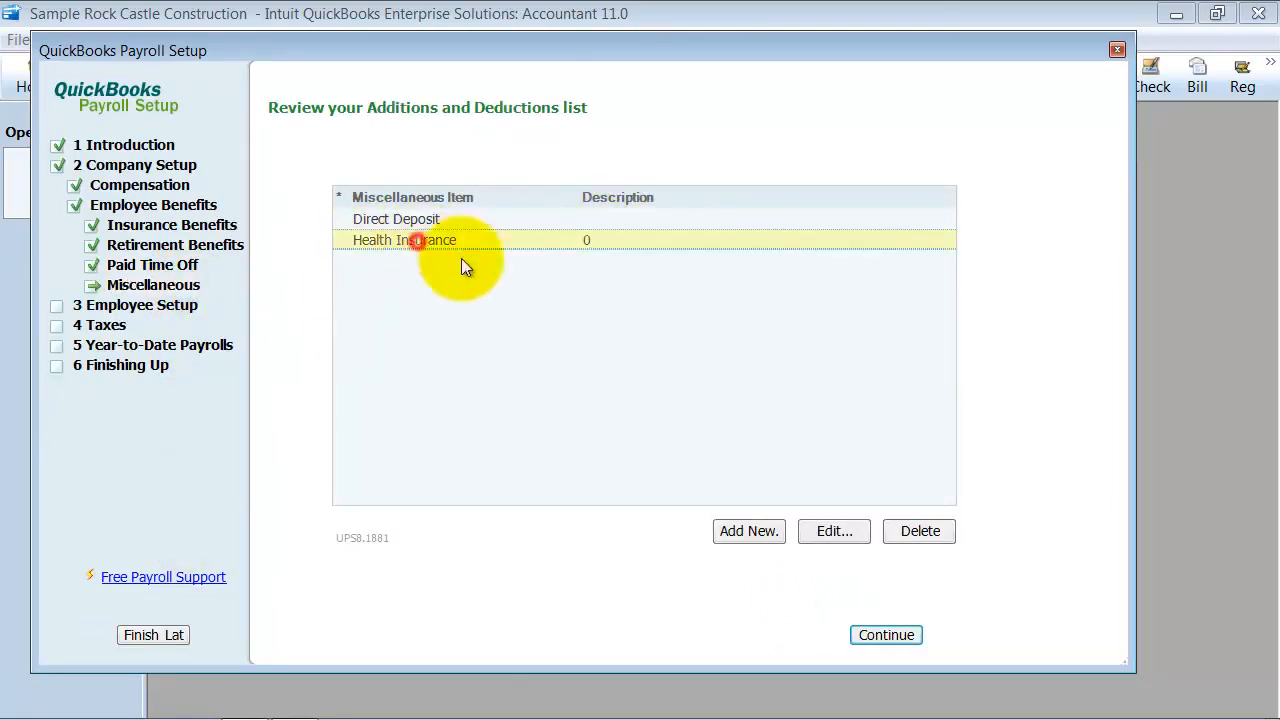
left_click(925, 532)
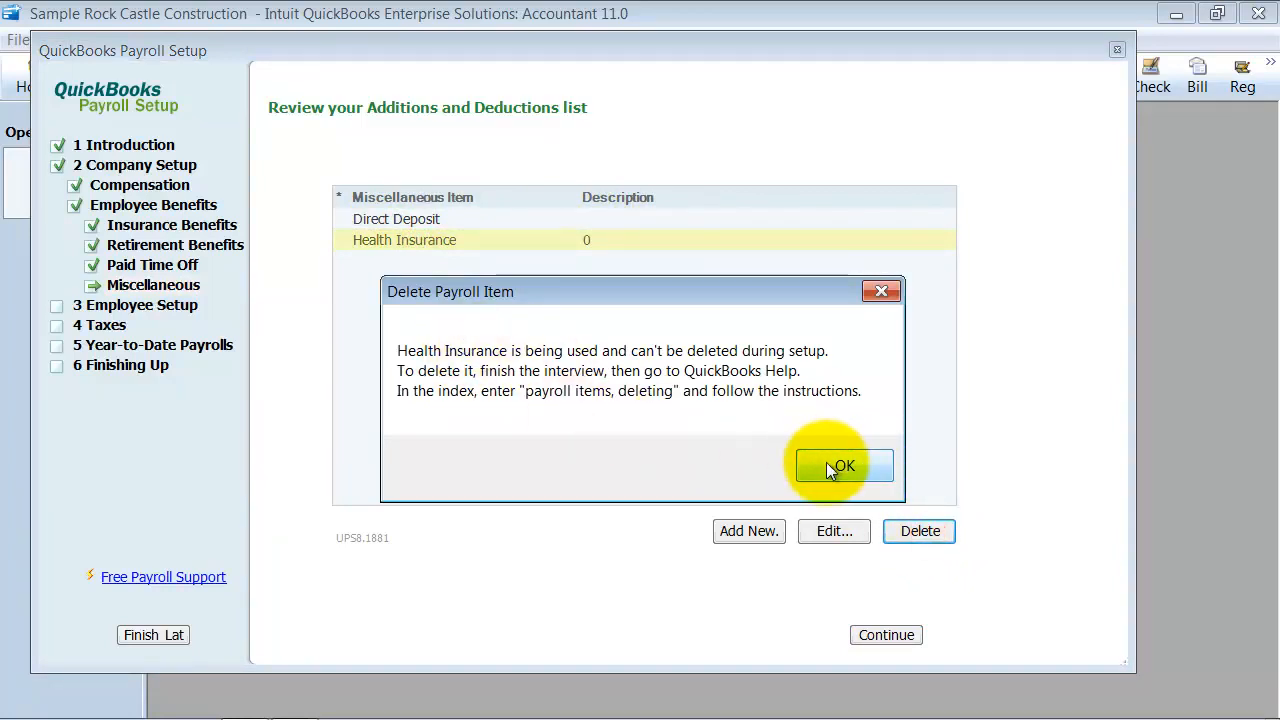
left_click(830, 466)
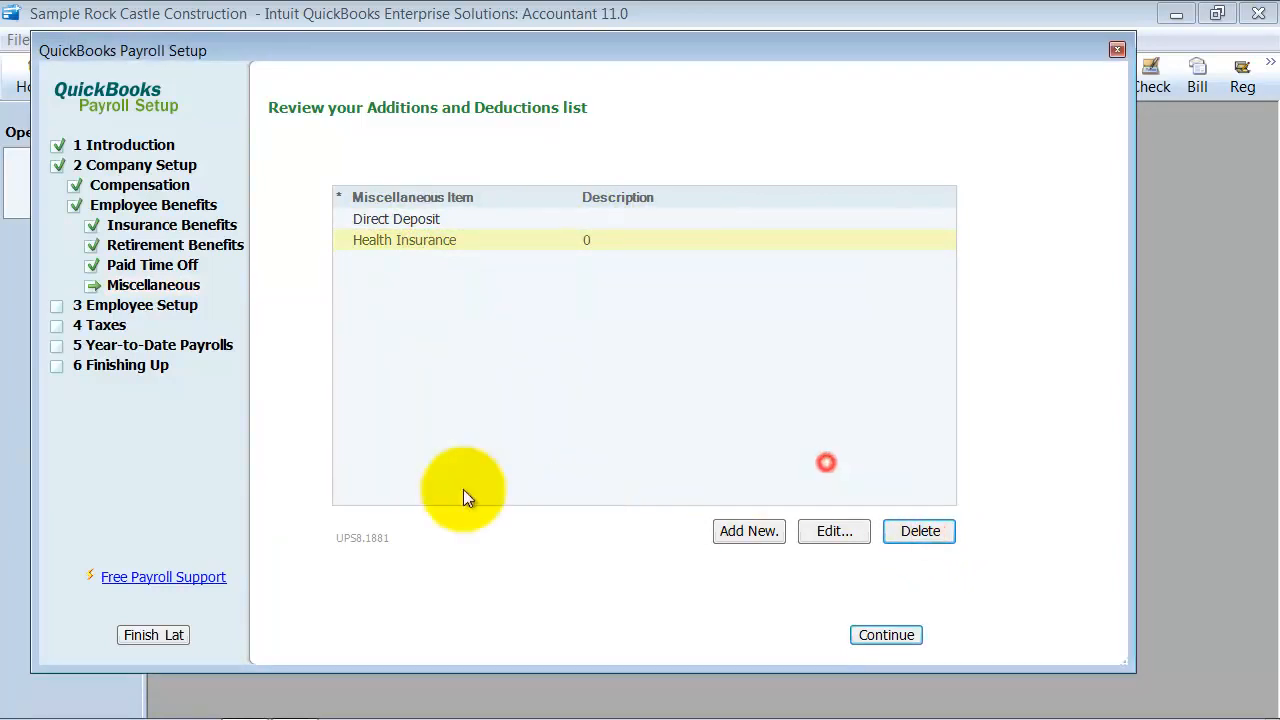
Continue through Employee Setup to the Employee List, and open the first employee's record at the hiring information
left_click(379, 222)
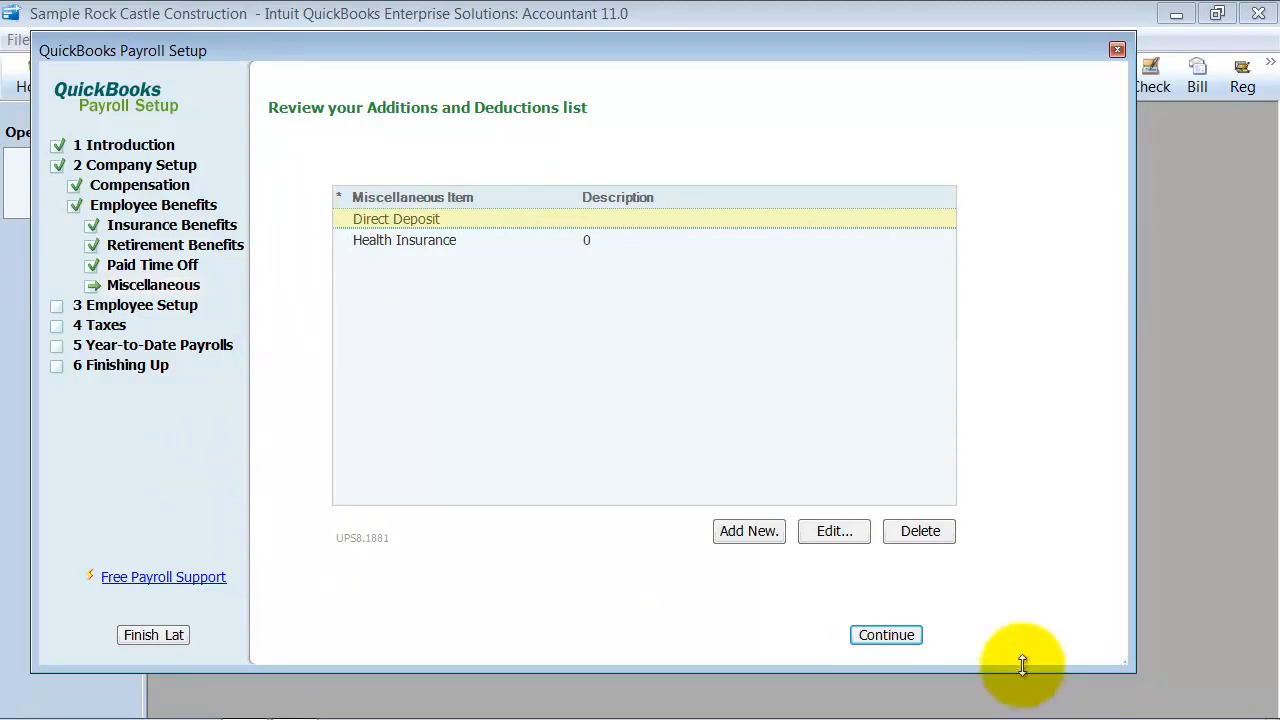
left_click(881, 636)
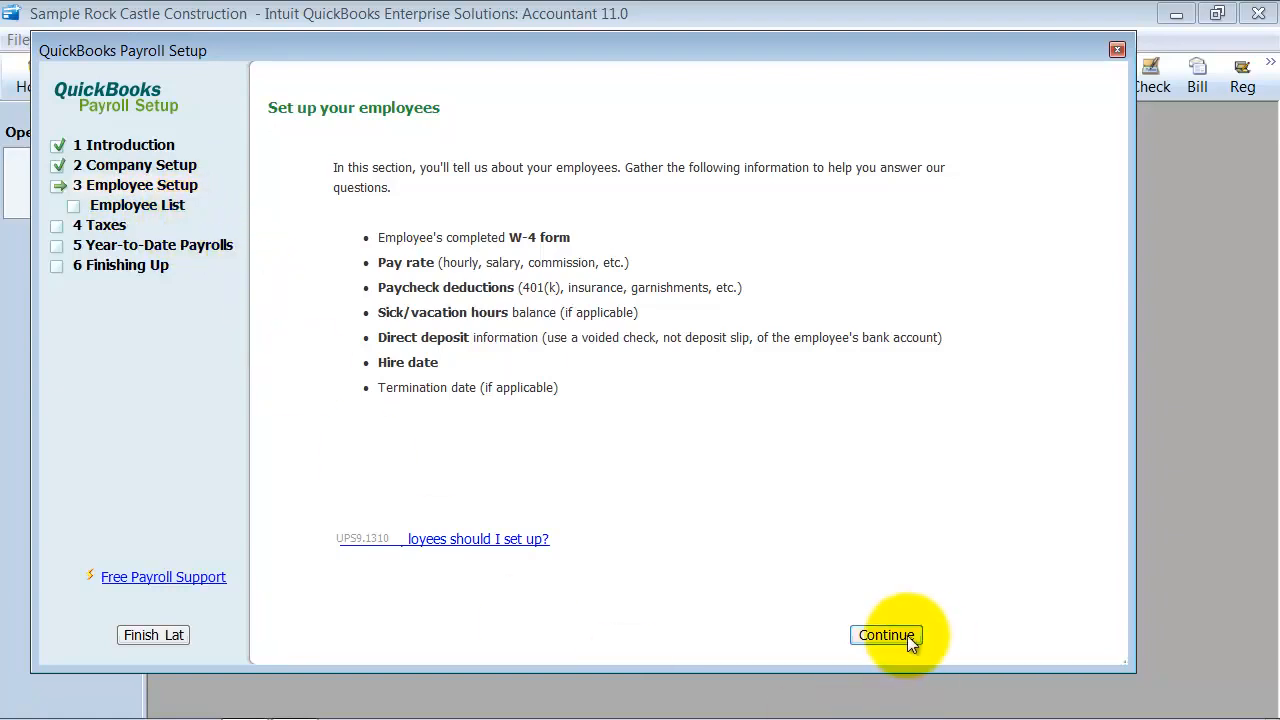
left_click(906, 635)
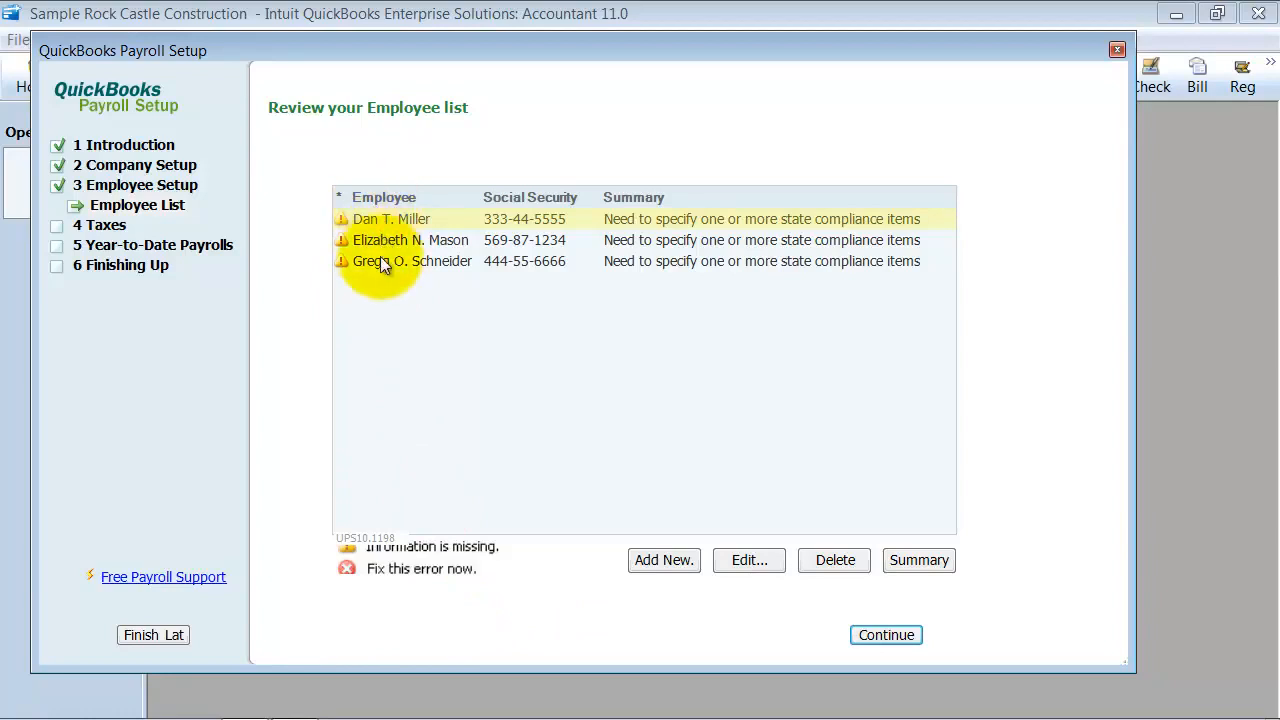
left_click(746, 559)
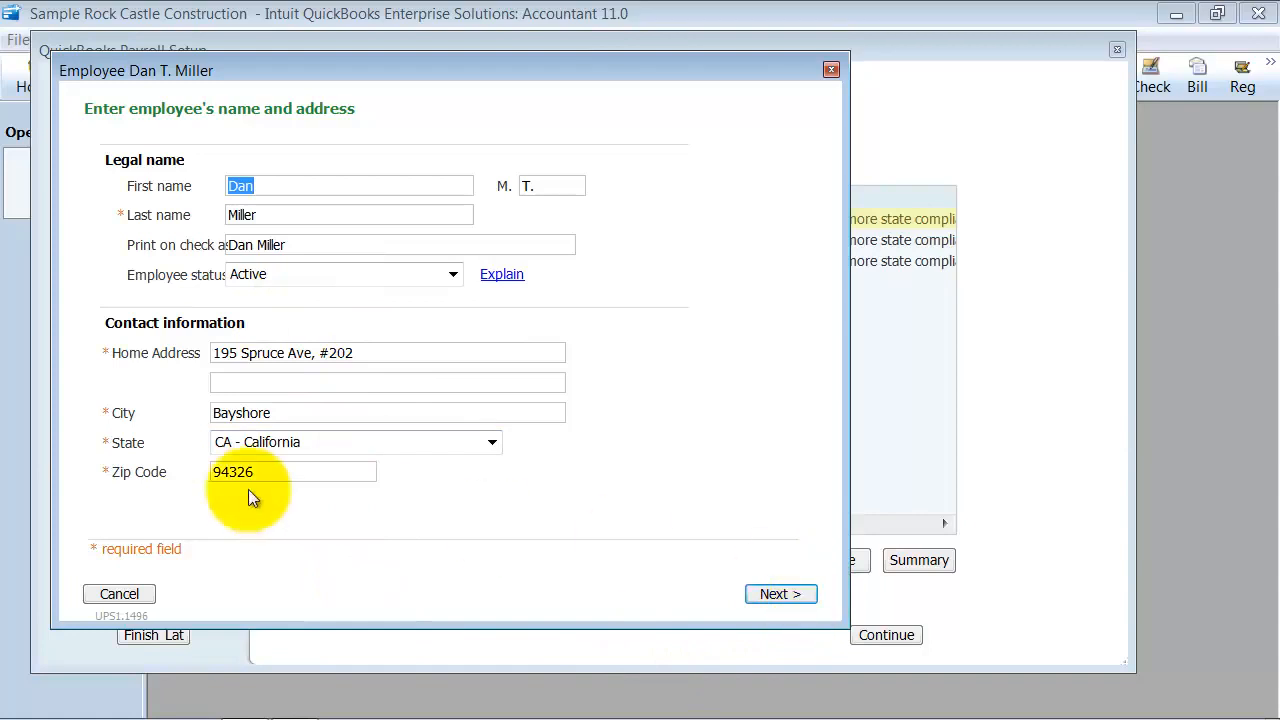
left_click(785, 595)
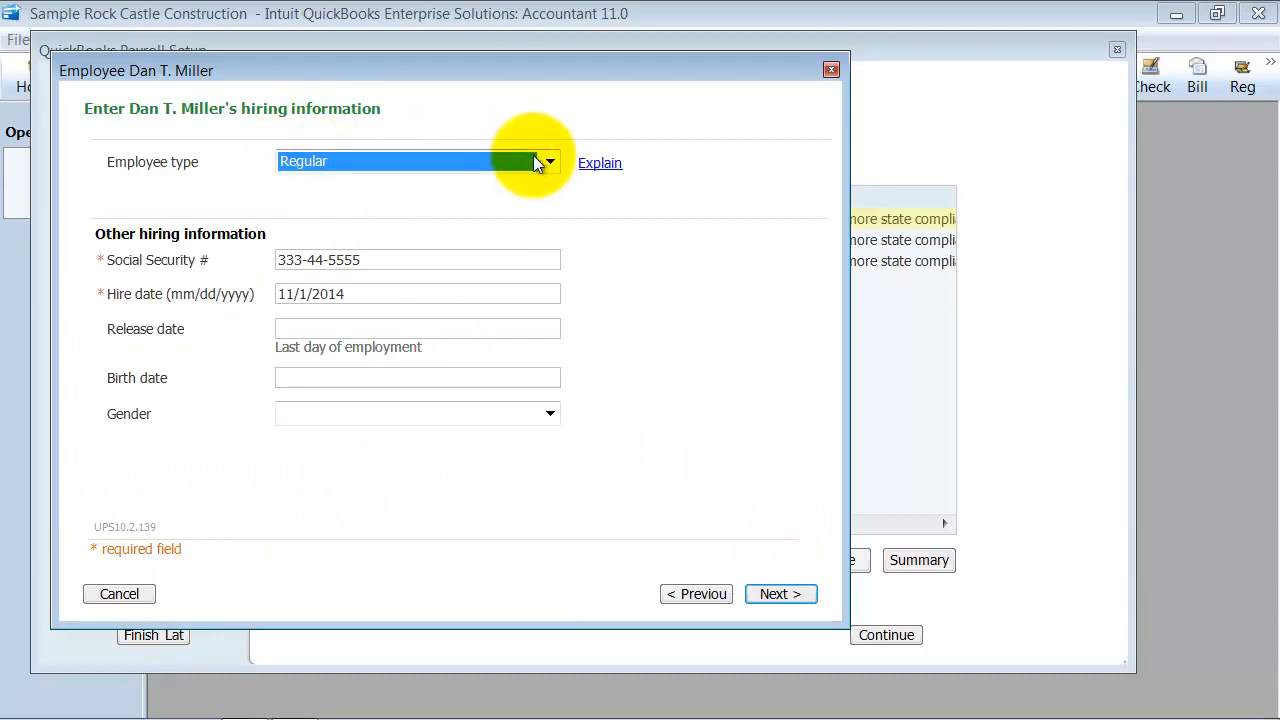
Review the employee's Social Security, hire date and birth date fields, and continue to the wages and compensation page
left_click(479, 256)
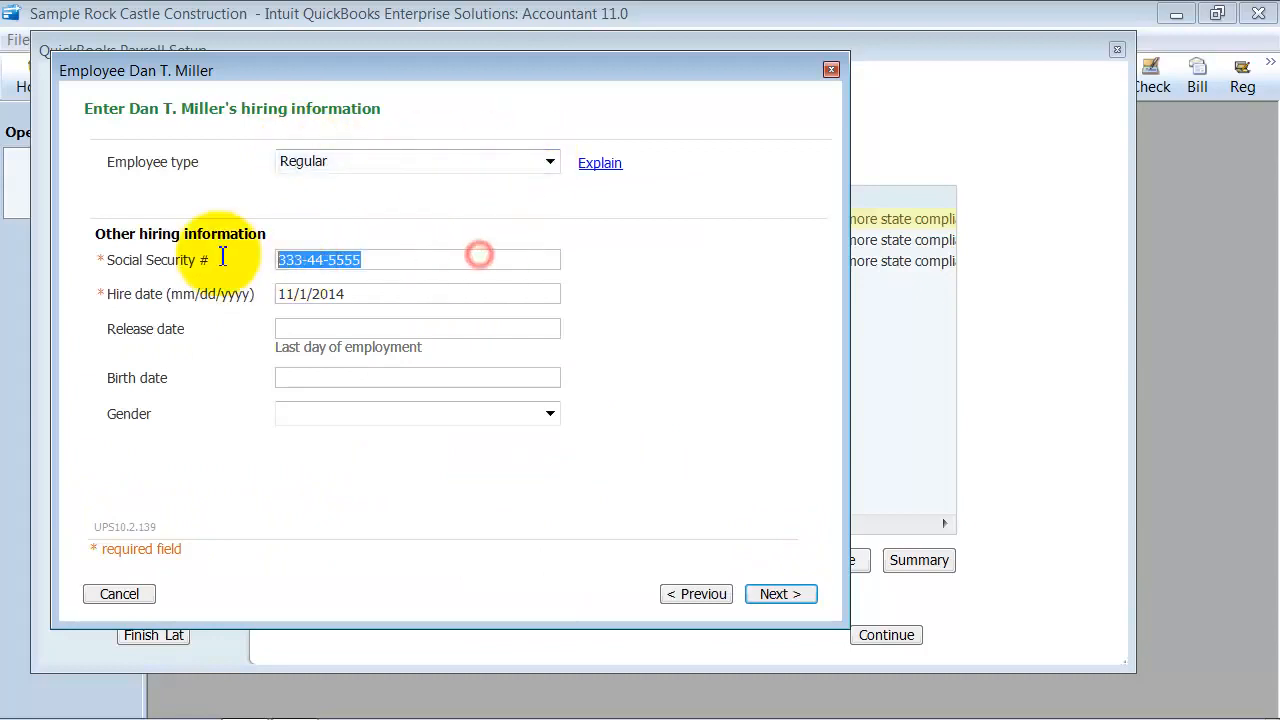
left_click(383, 290)
left_click(431, 291)
double_click(425, 288)
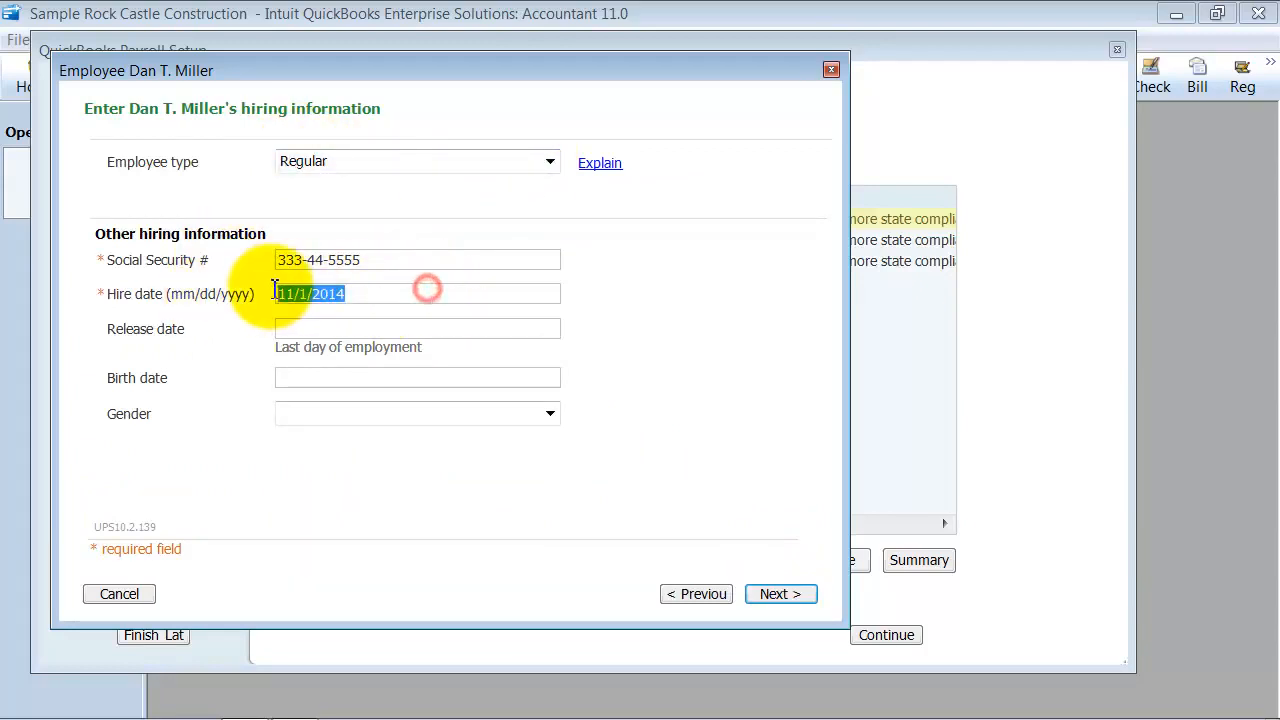
left_click(316, 378)
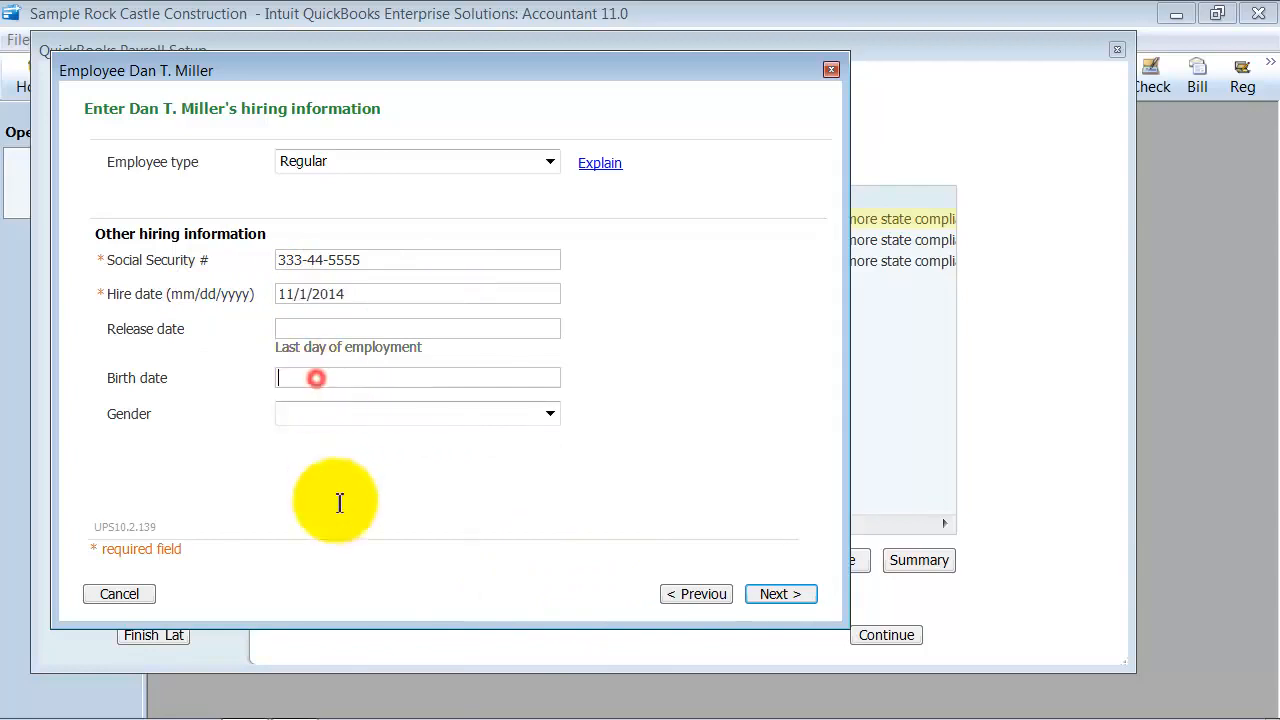
left_click(791, 594)
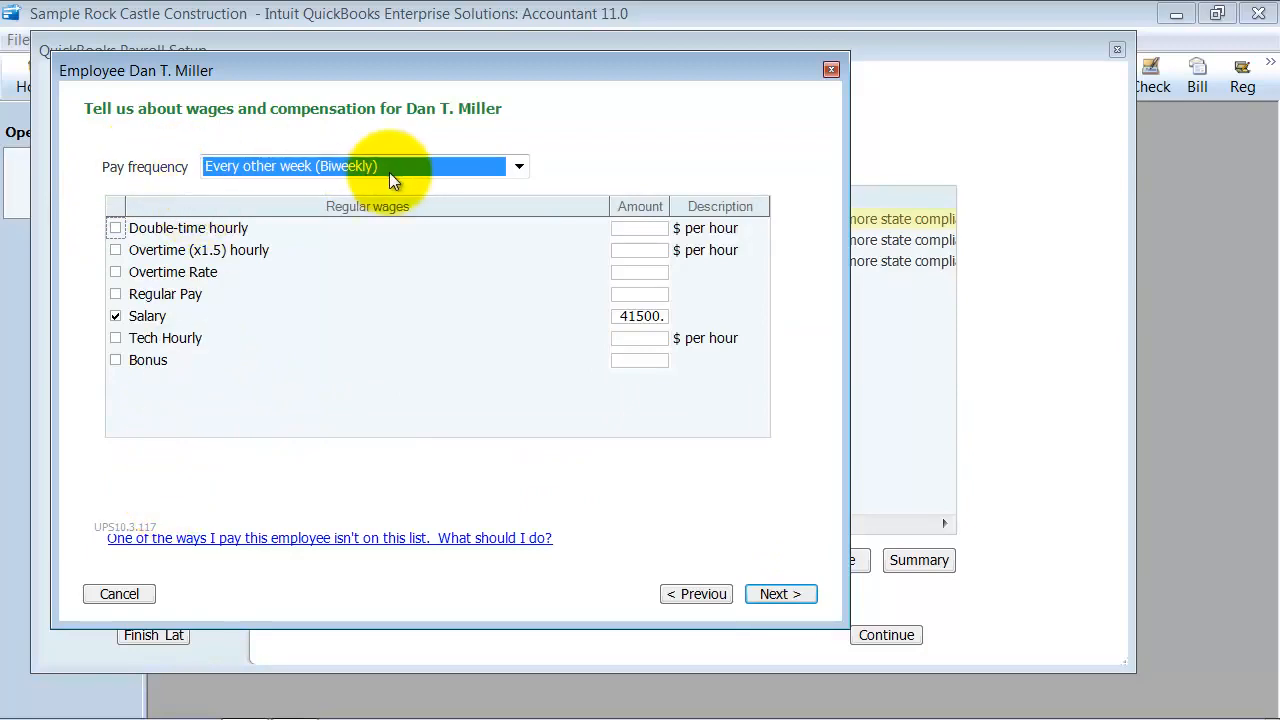
Examine the employee's pay frequency choices and the Salary amount among the regular wages
left_click(517, 167)
left_click(517, 167)
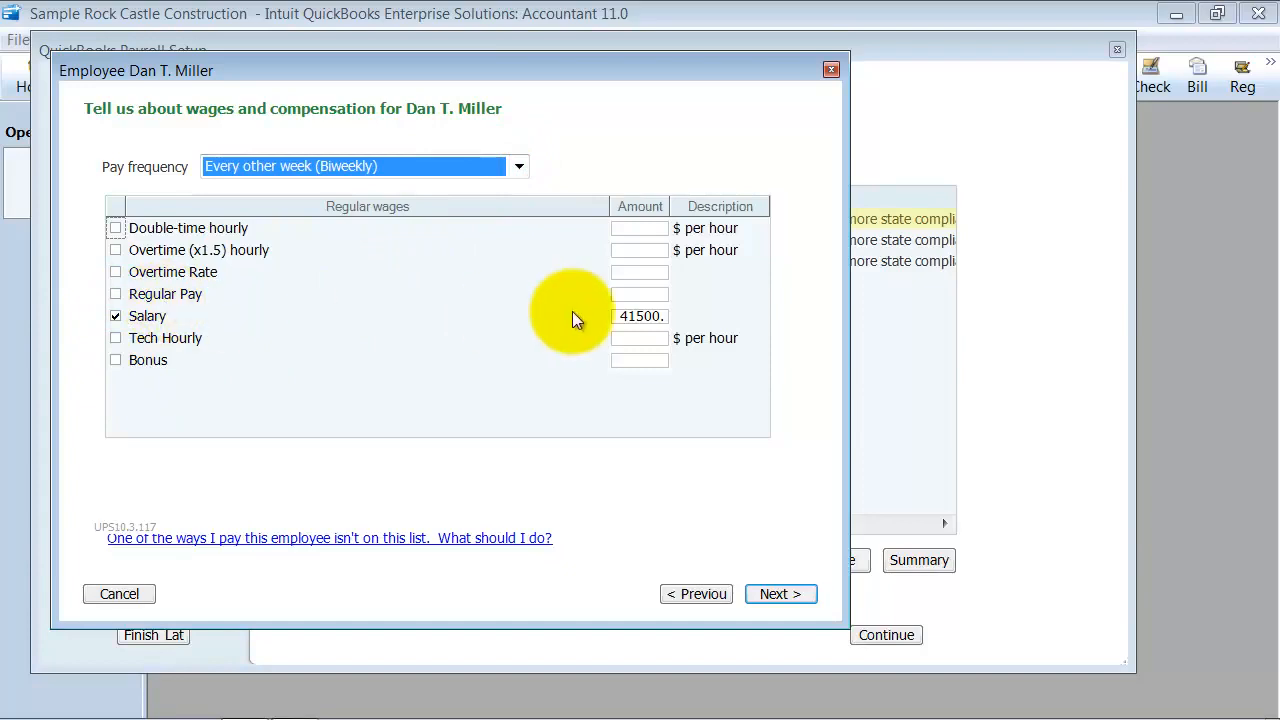
left_click(663, 315)
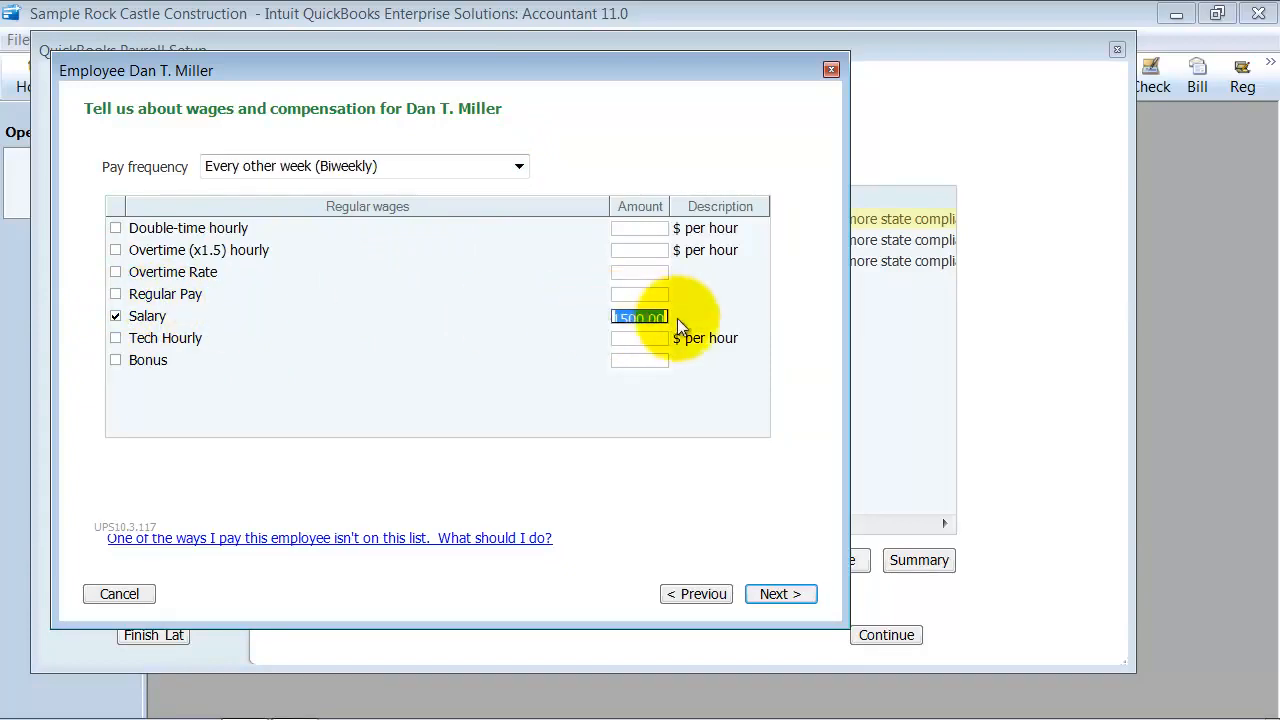
left_click(632, 342)
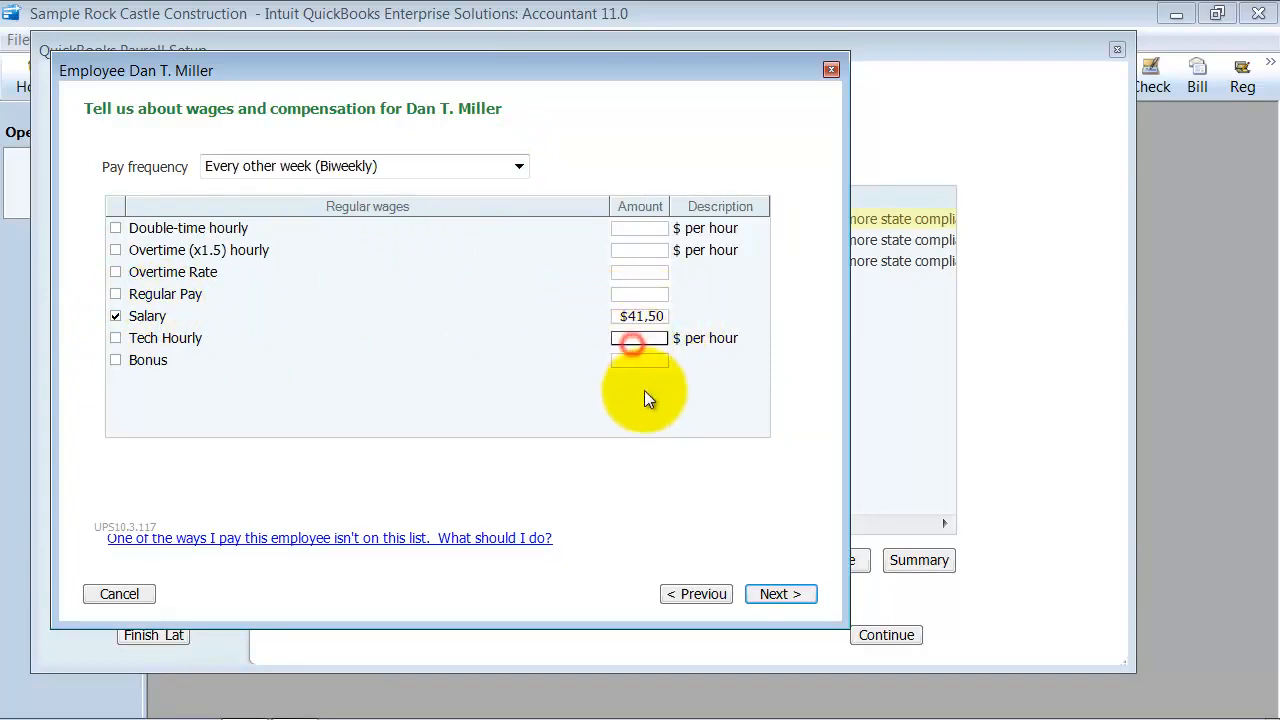
left_click(632, 316)
left_click(636, 338)
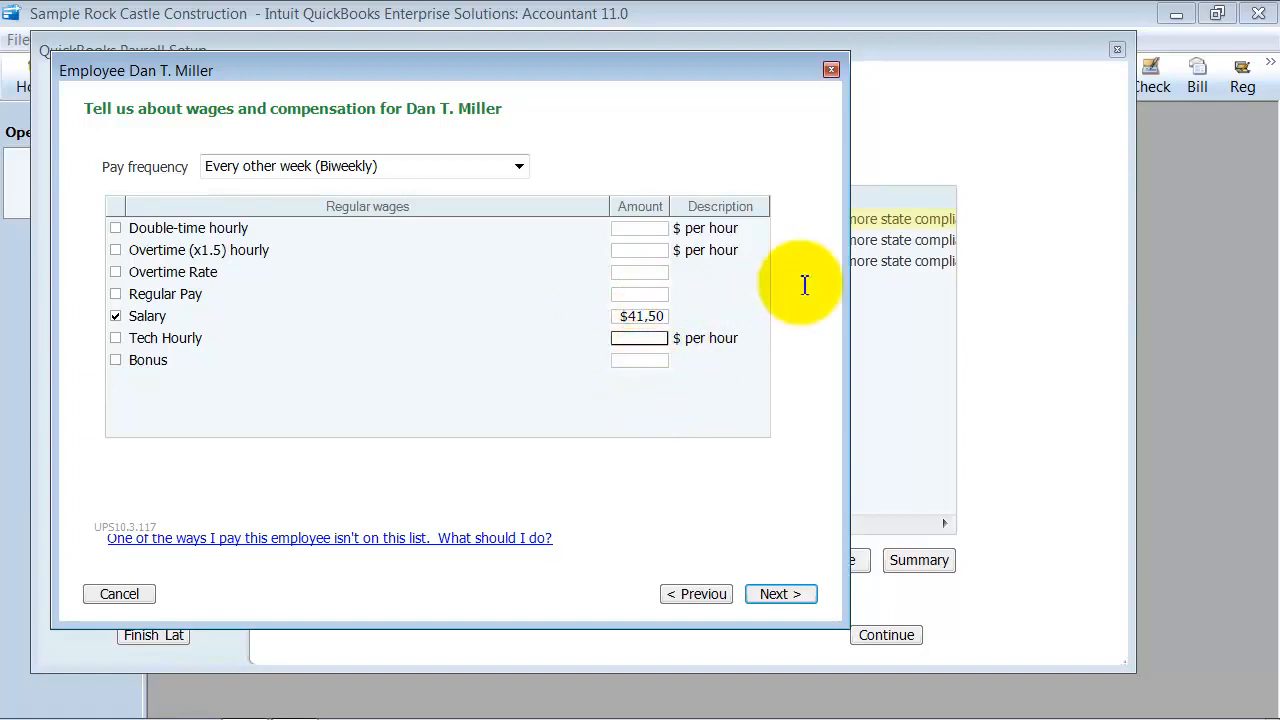
Widen the employee window and the Amount column of the regular wages table, and continue to the benefits page
left_click_drag(846, 289, 1022, 289)
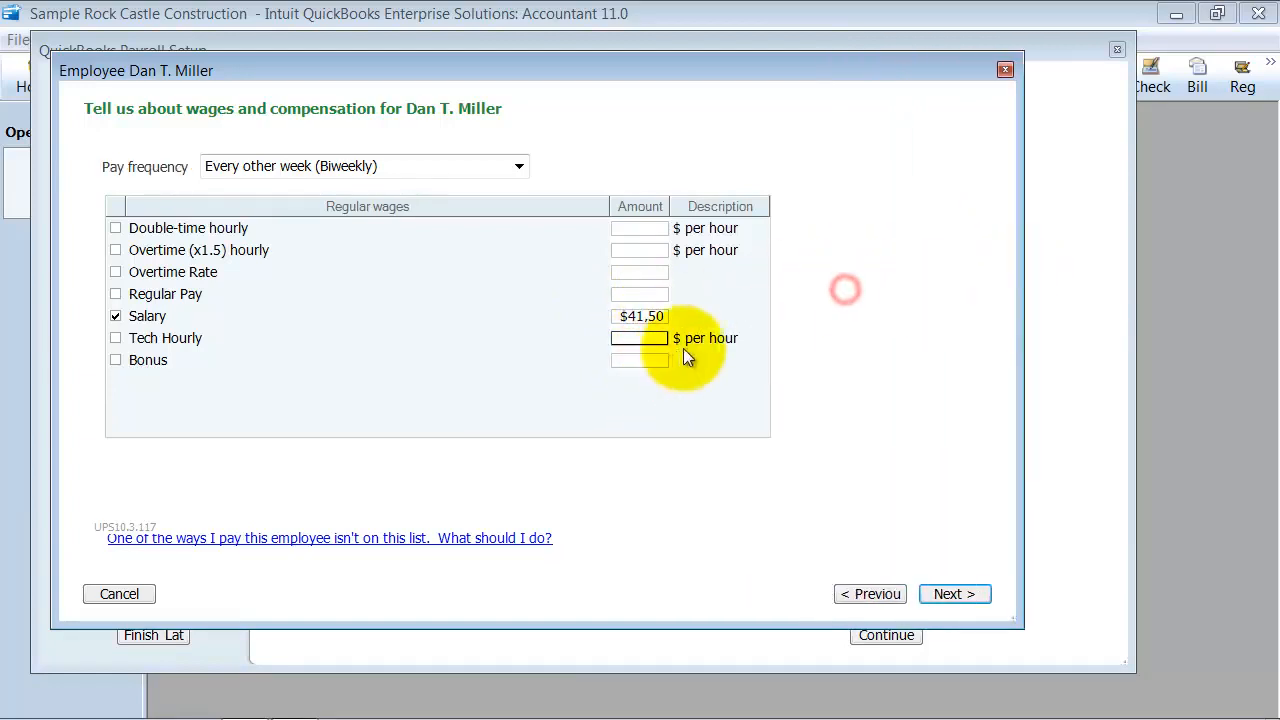
left_click(667, 198)
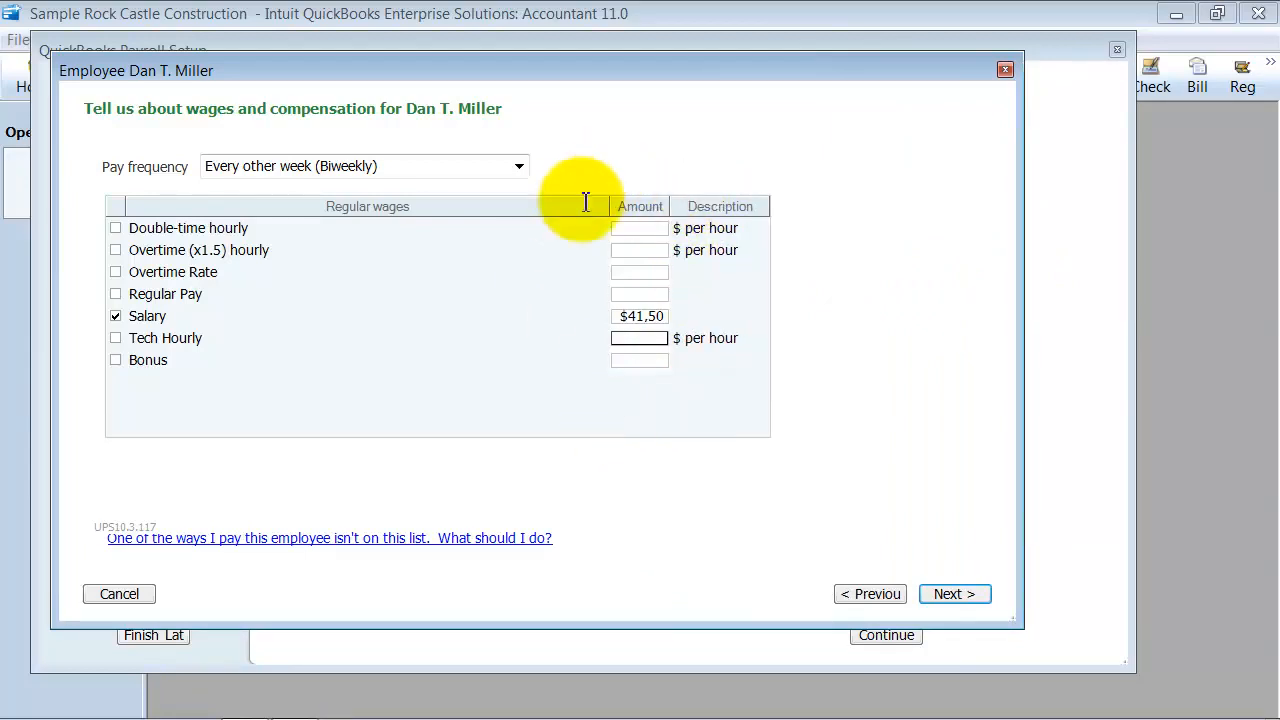
left_click_drag(607, 207, 643, 207)
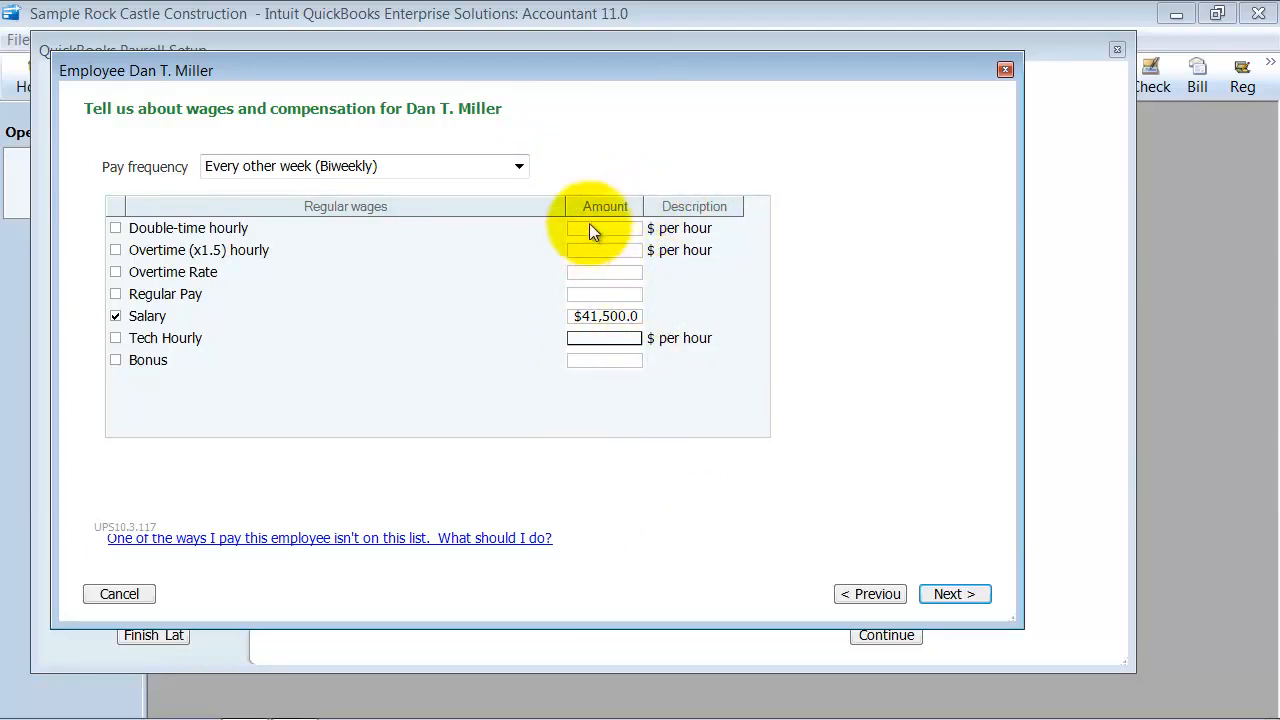
left_click(609, 338)
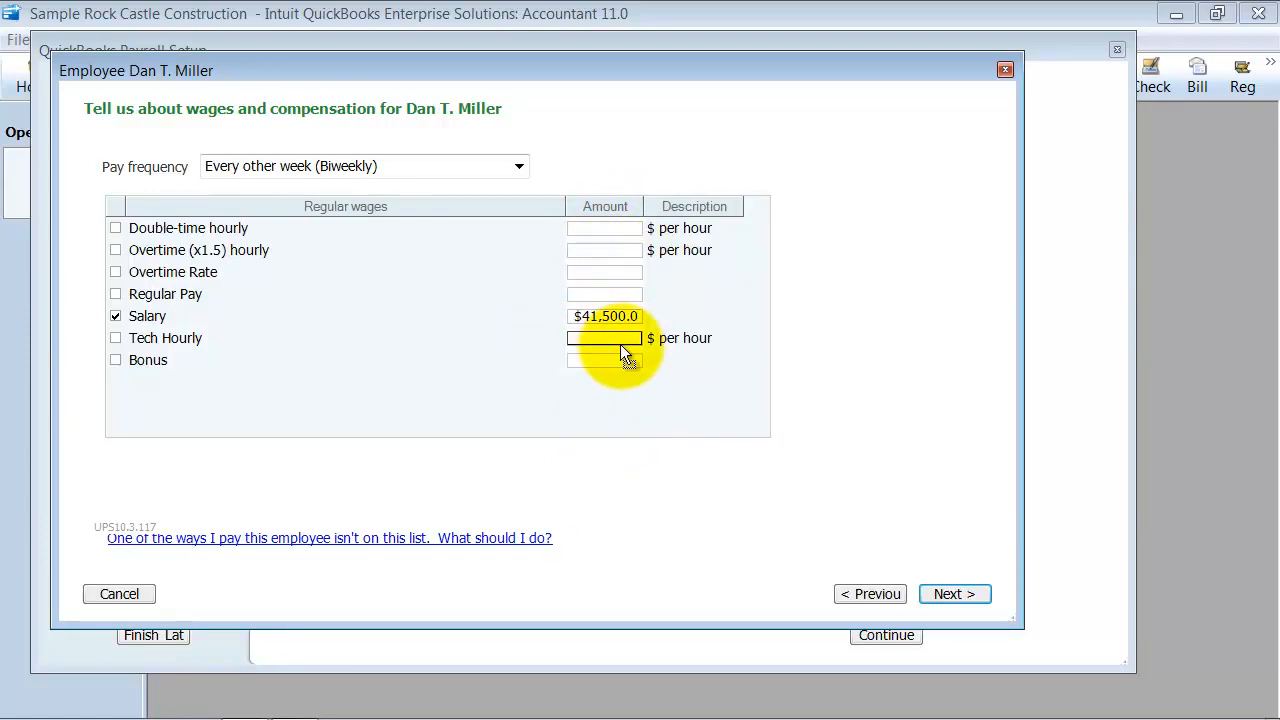
left_click(958, 595)
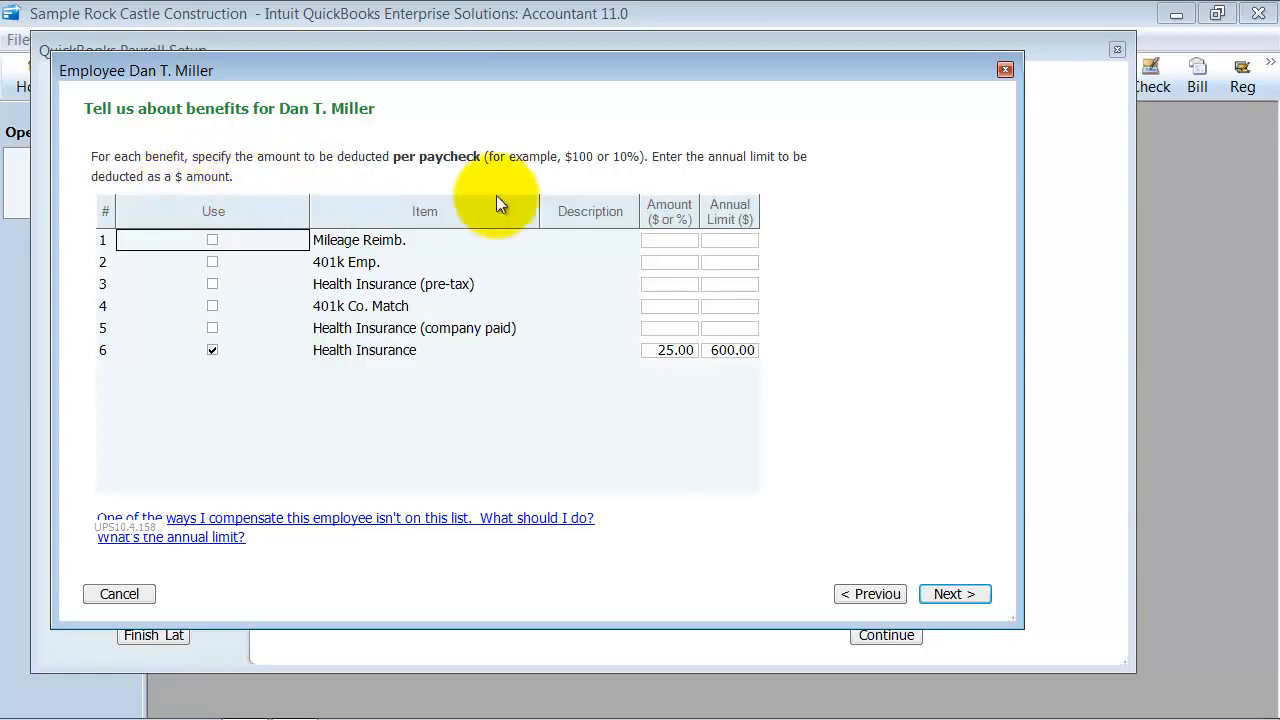
Enable the 401k Emp. benefit with $100 deducted per paycheck and an annual limit of $1,200
left_click(213, 261)
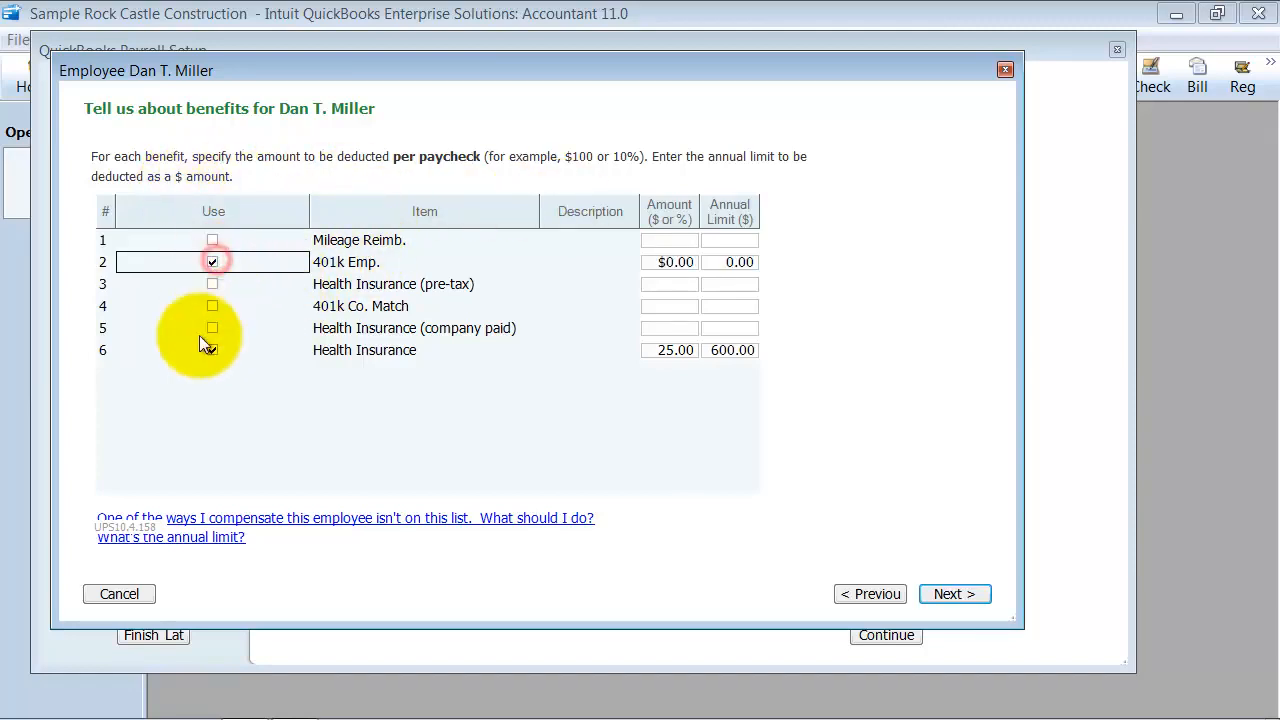
left_click(660, 261)
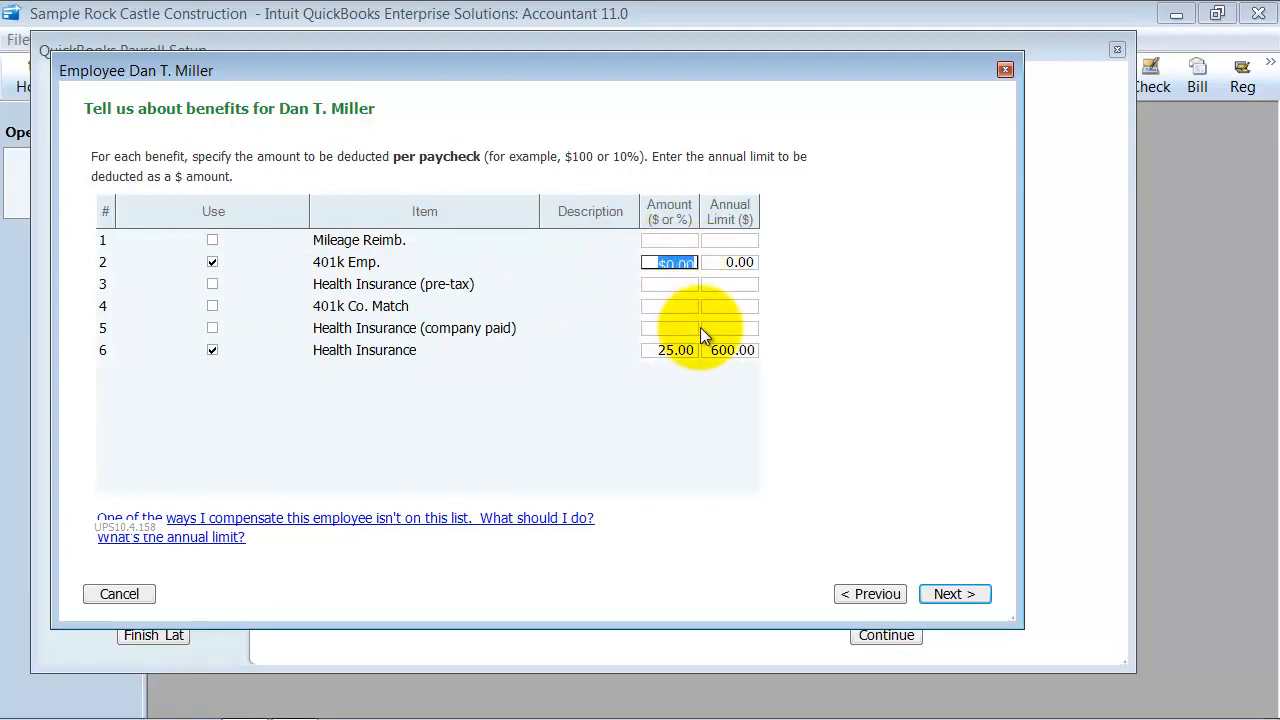
type("100")
key("Tab")
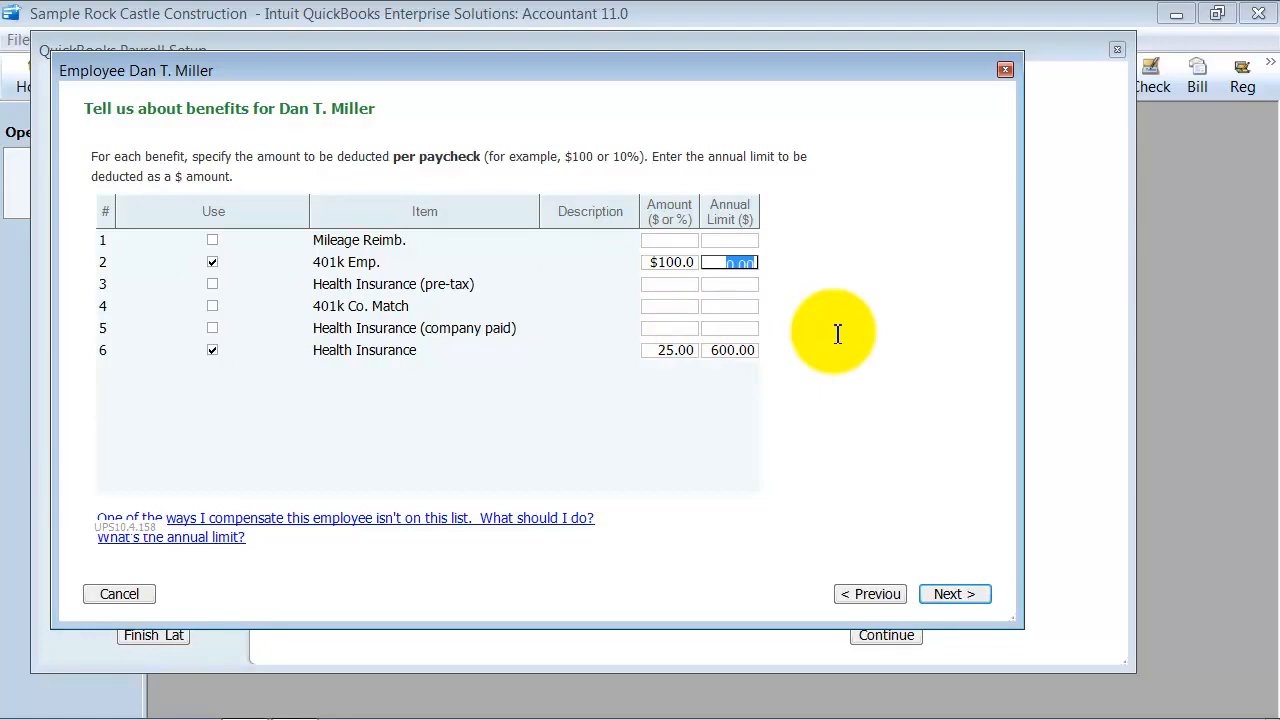
type("1200")
key("Tab")
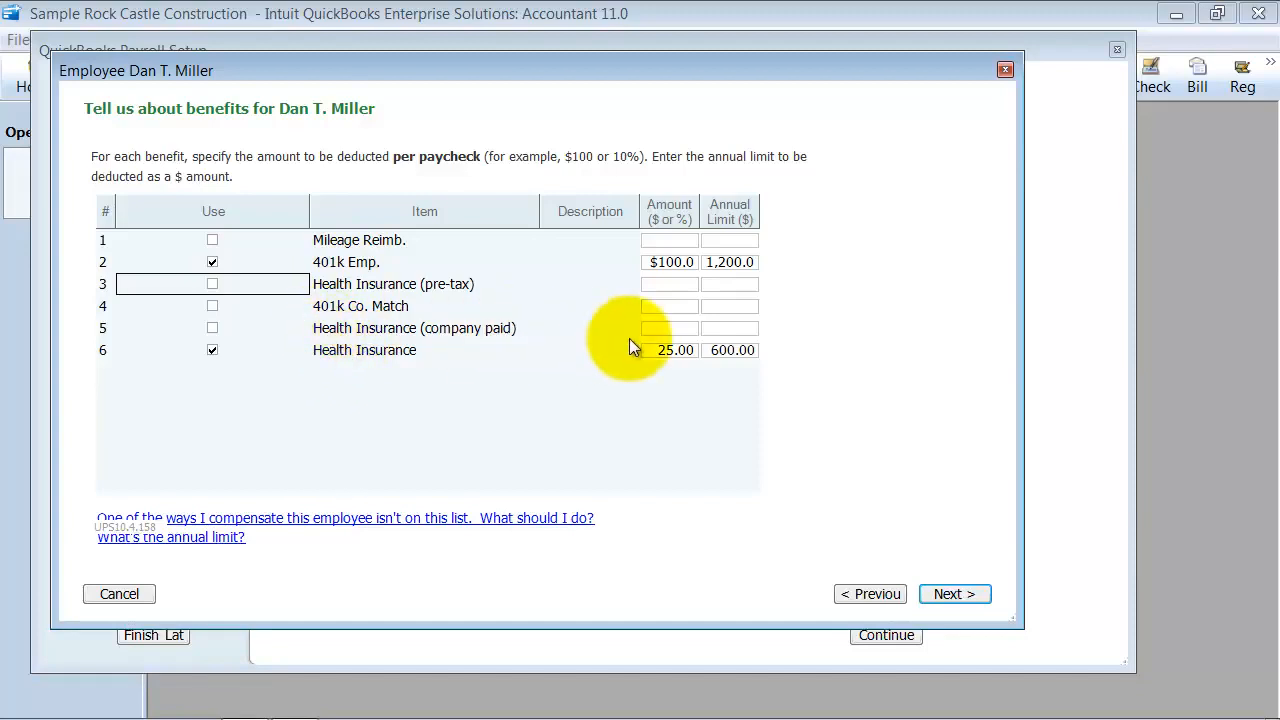
Enable Health Insurance (company paid) at $25 per paycheck with a $600 annual limit, and continue to the sick time page
left_click(213, 327)
left_click(665, 328)
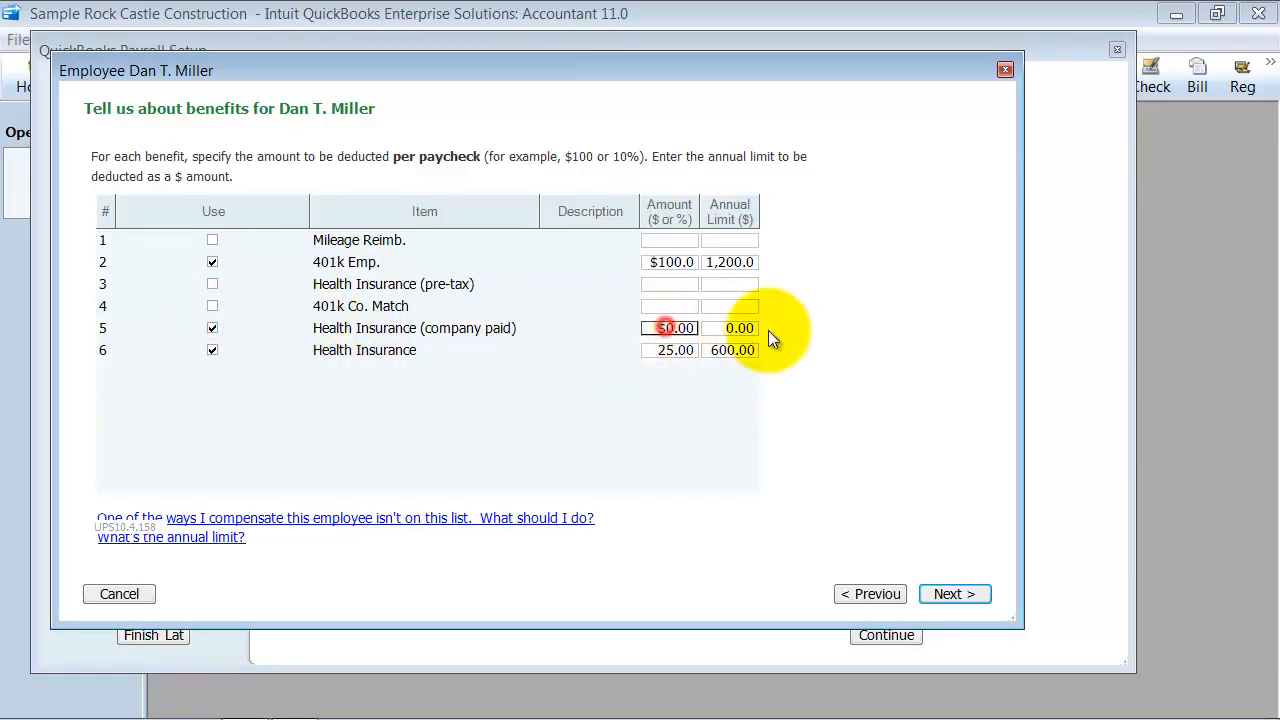
type("25")
key("Tab")
type("600")
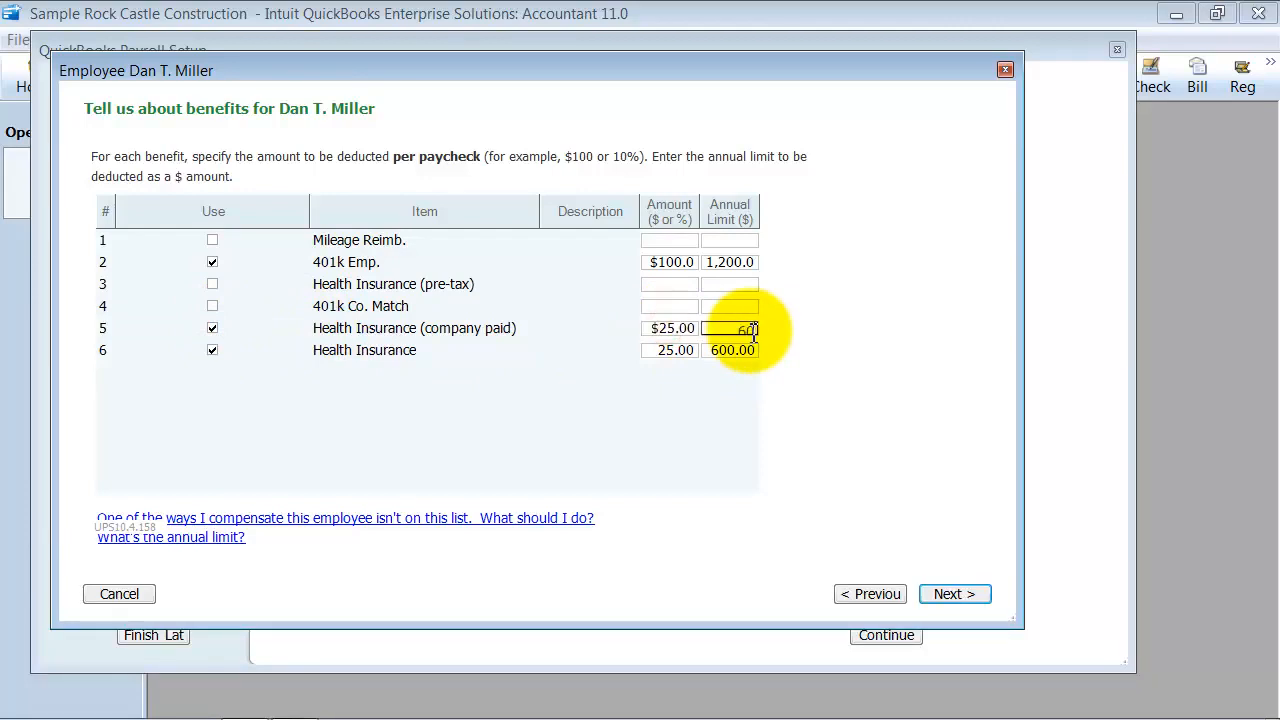
key("Tab")
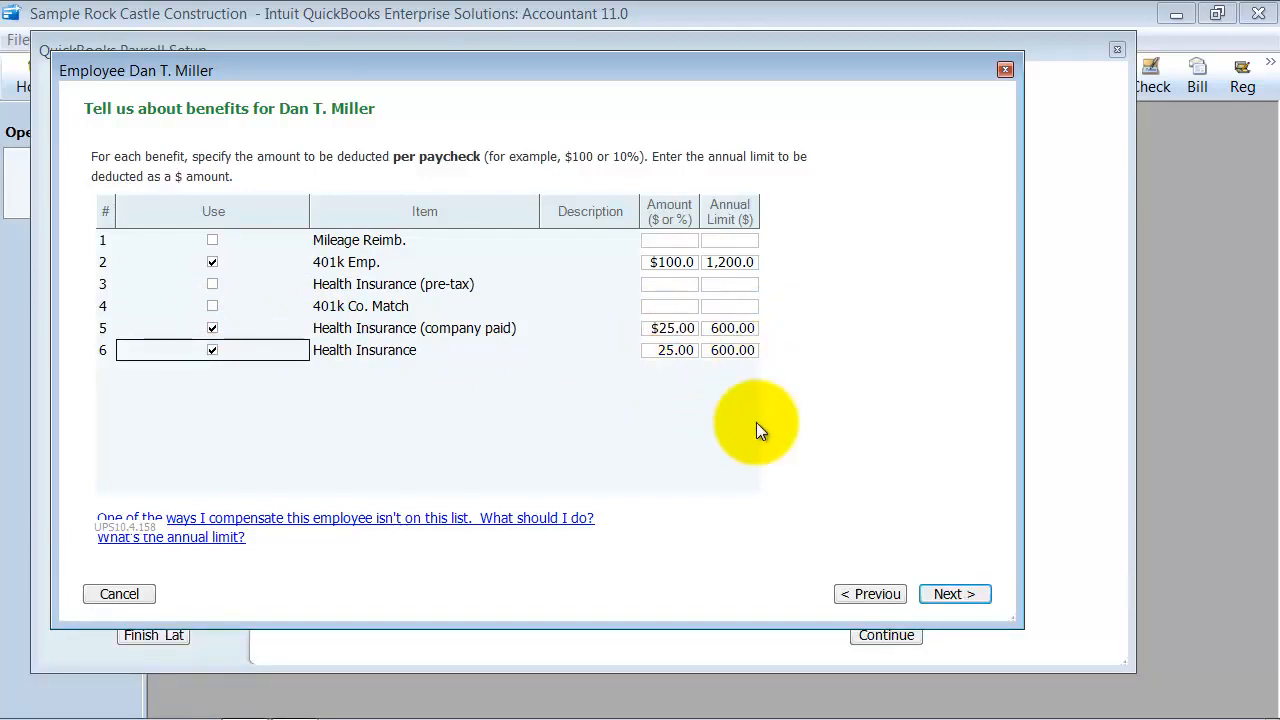
left_click(958, 594)
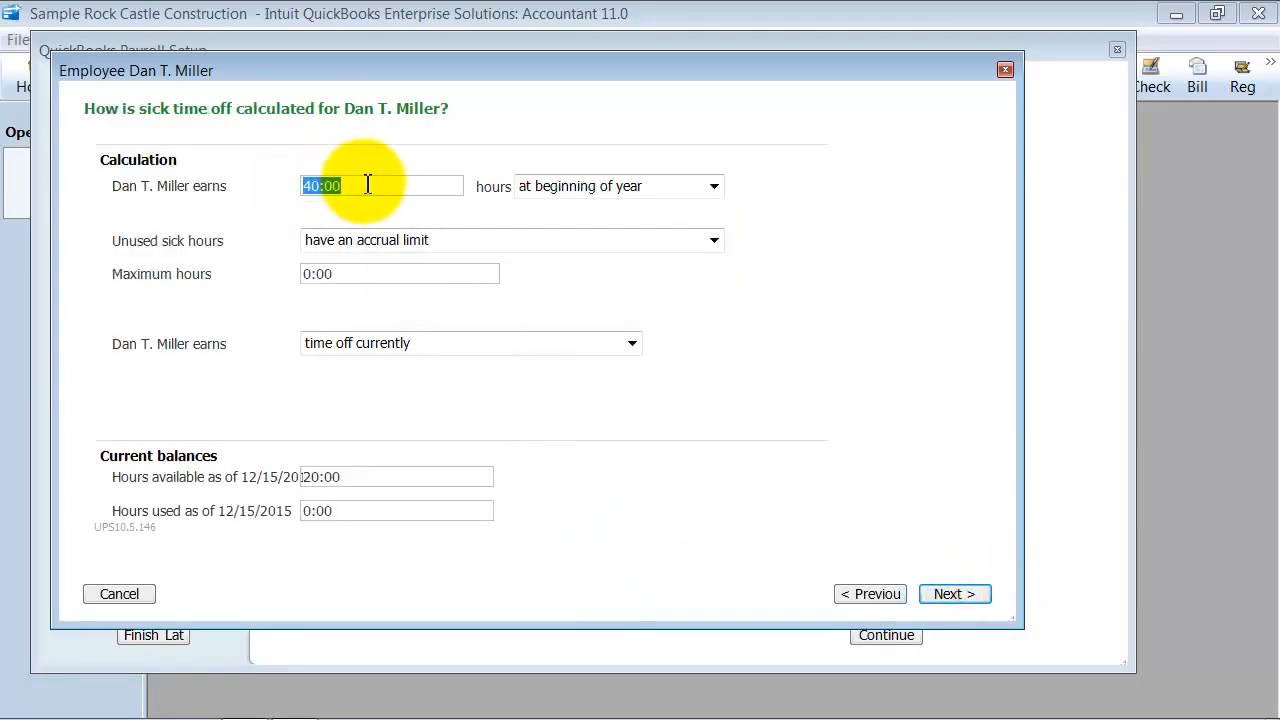
Review the sick hours earned, the unused sick hours options and the maximum hours, keeping "have an accrual limit" selected
left_click_drag(362, 182, 238, 160)
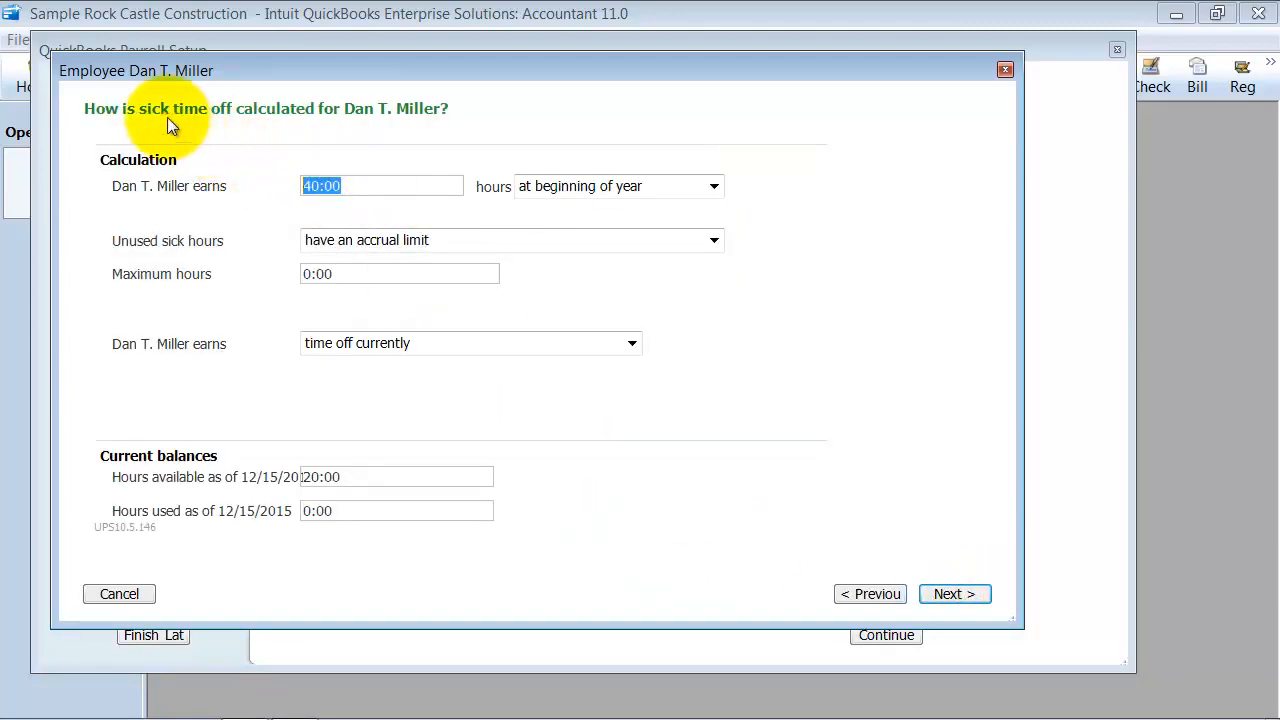
left_click_drag(410, 176, 204, 198)
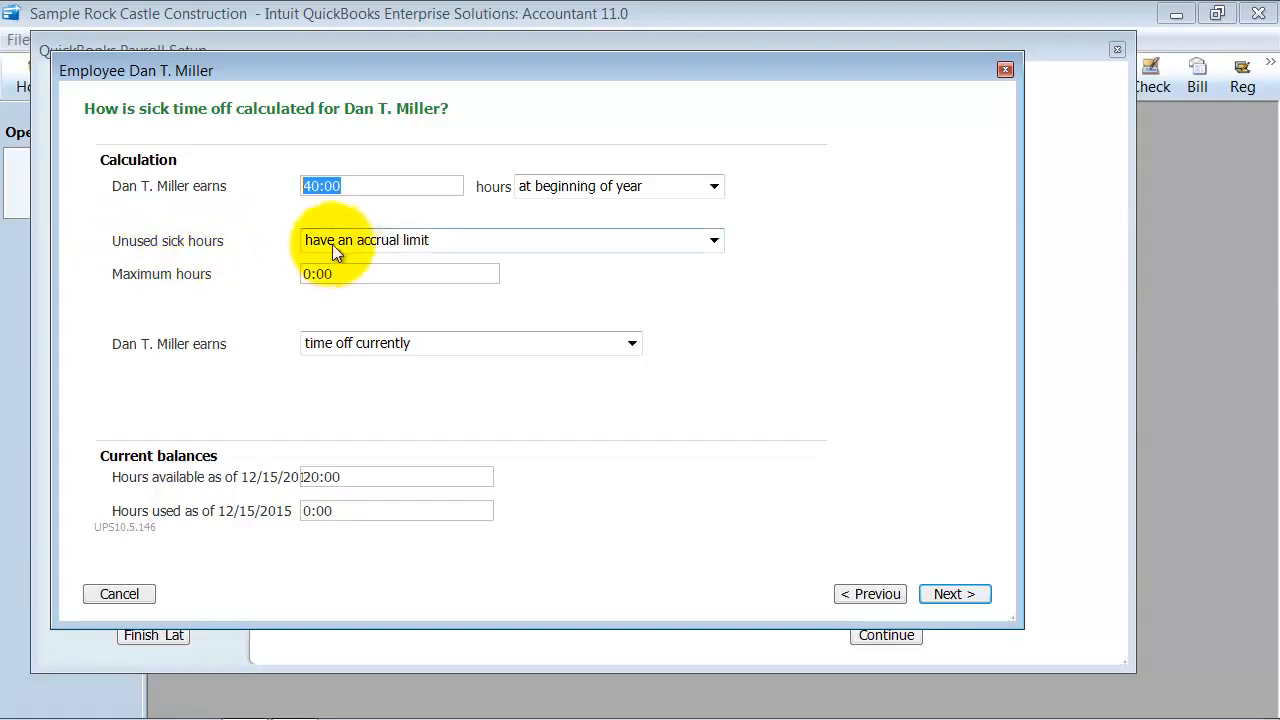
left_click(716, 242)
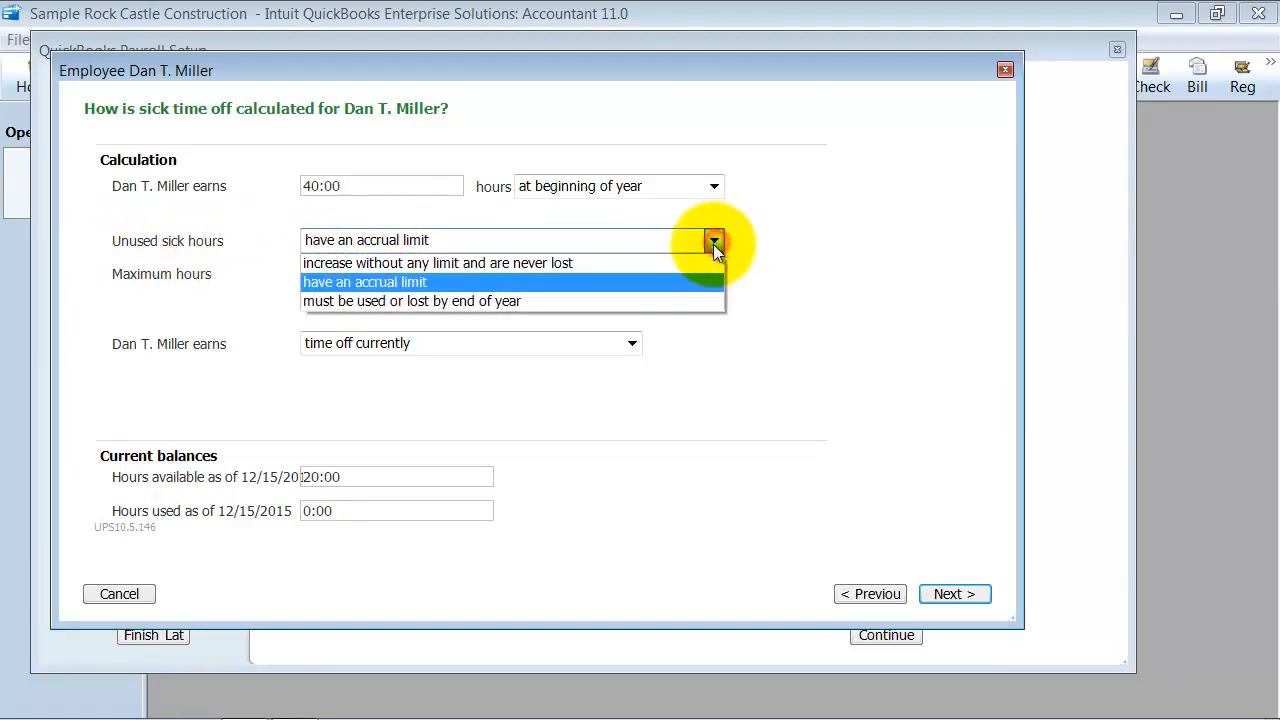
left_click(352, 288)
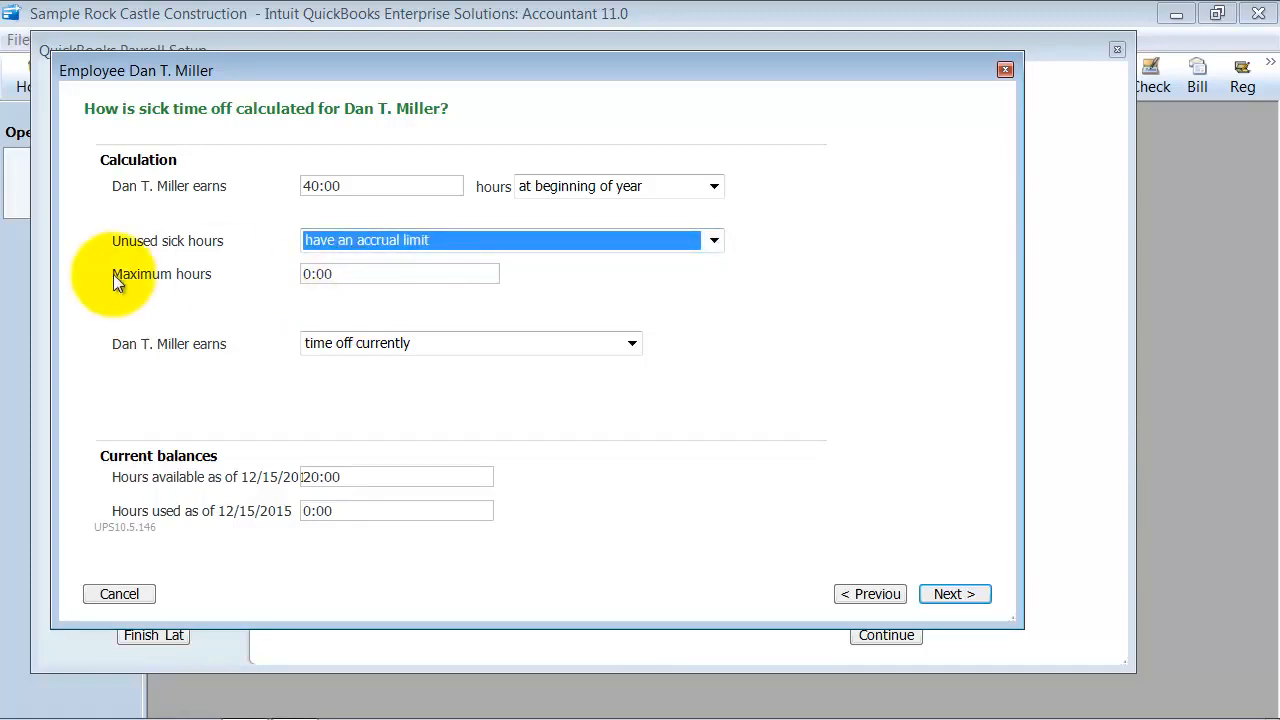
left_click(350, 275)
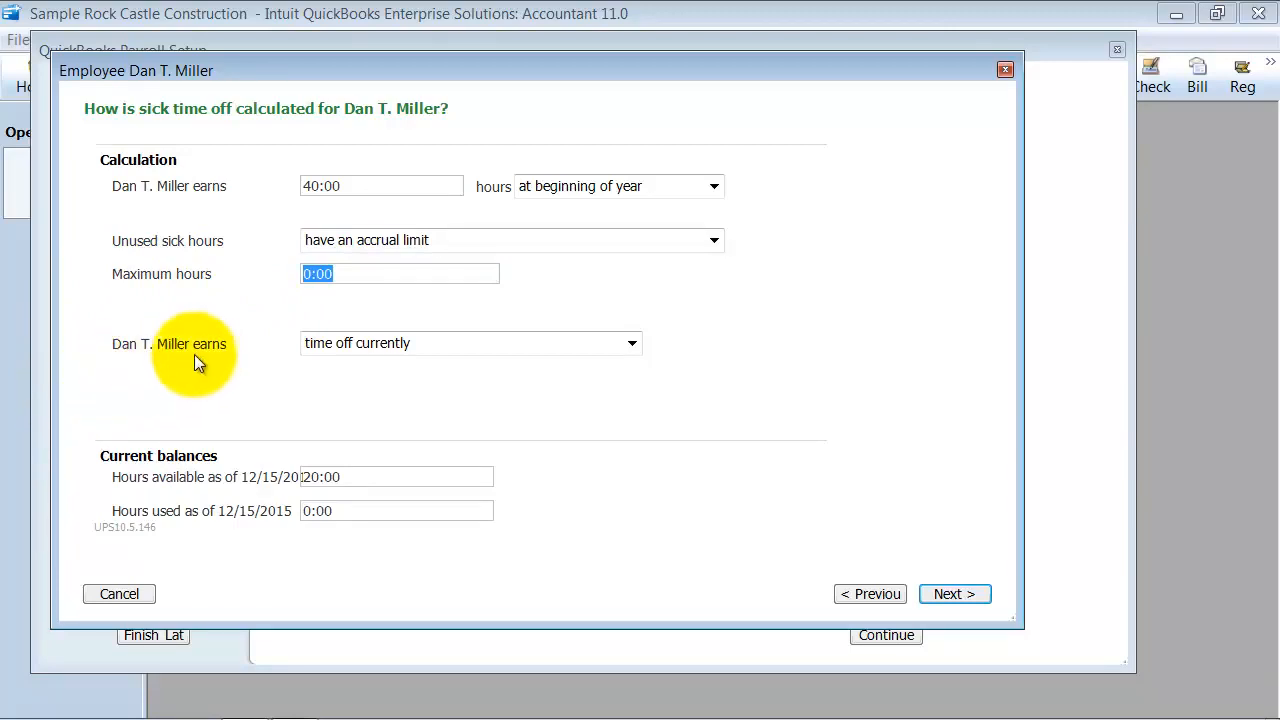
Check the options for when the employee starts earning sick time, keeping "time off currently" selected
left_click(632, 343)
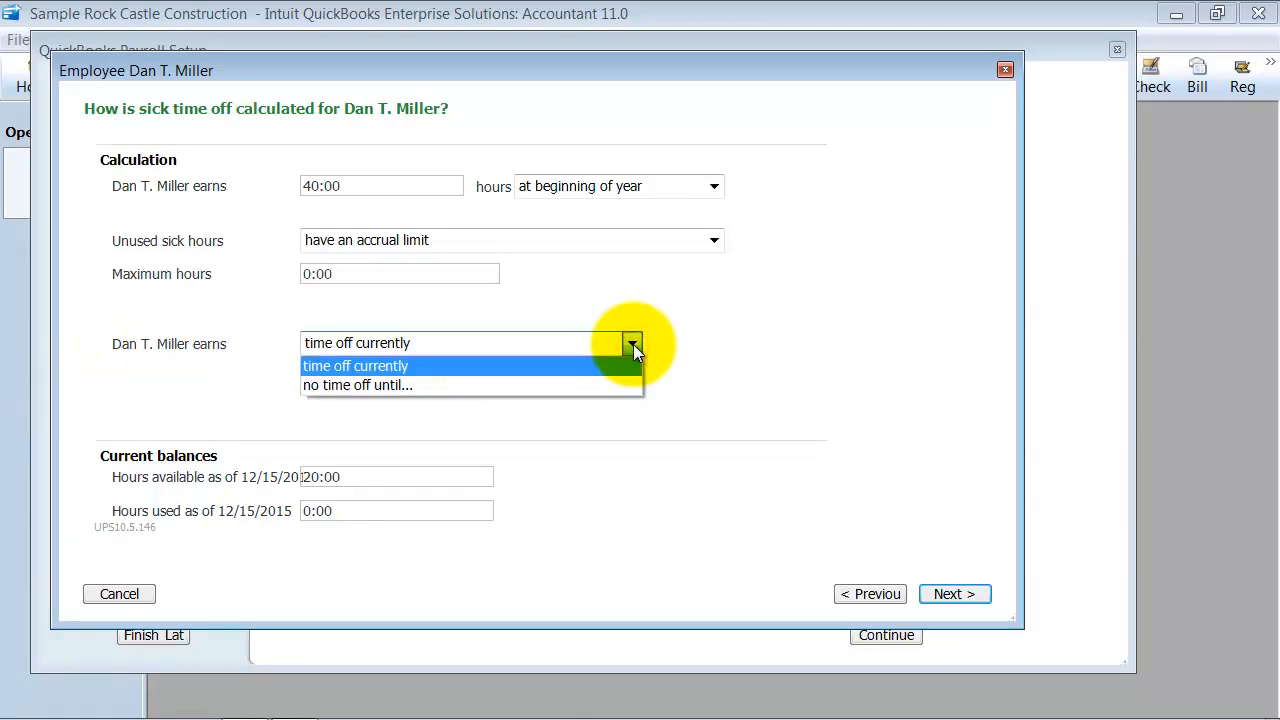
left_click(633, 344)
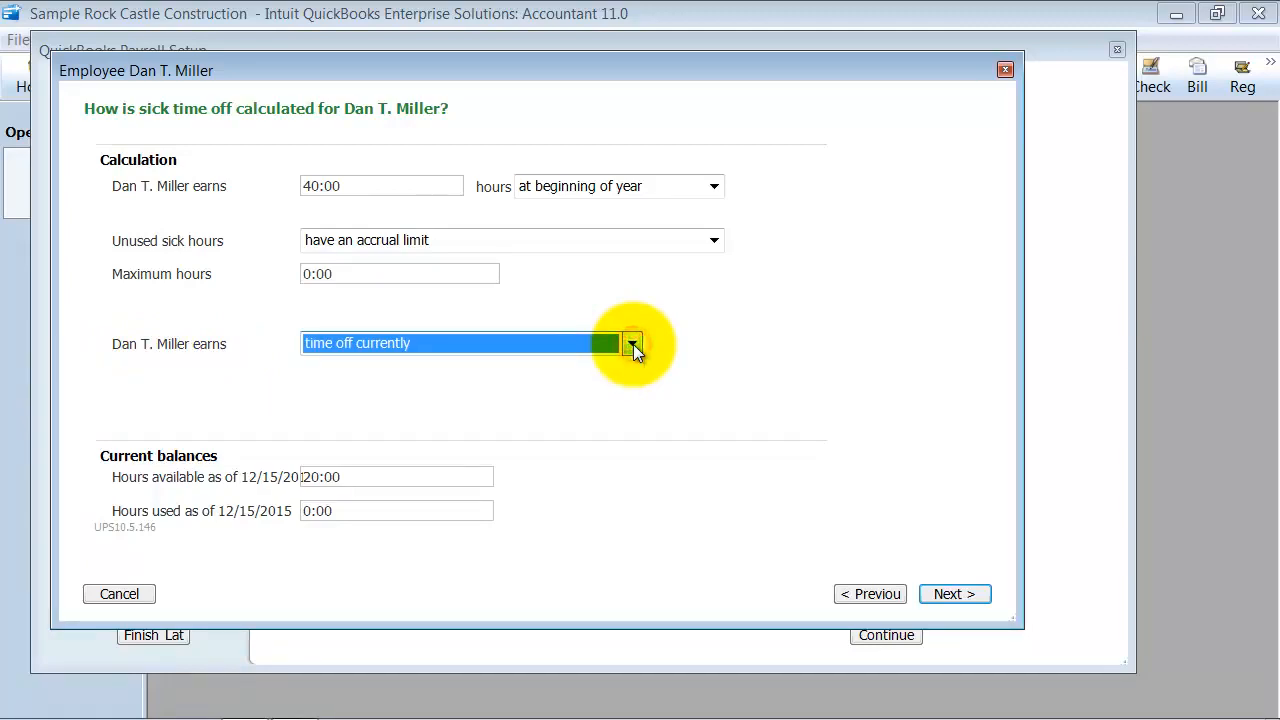
left_click(633, 344)
left_click(380, 369)
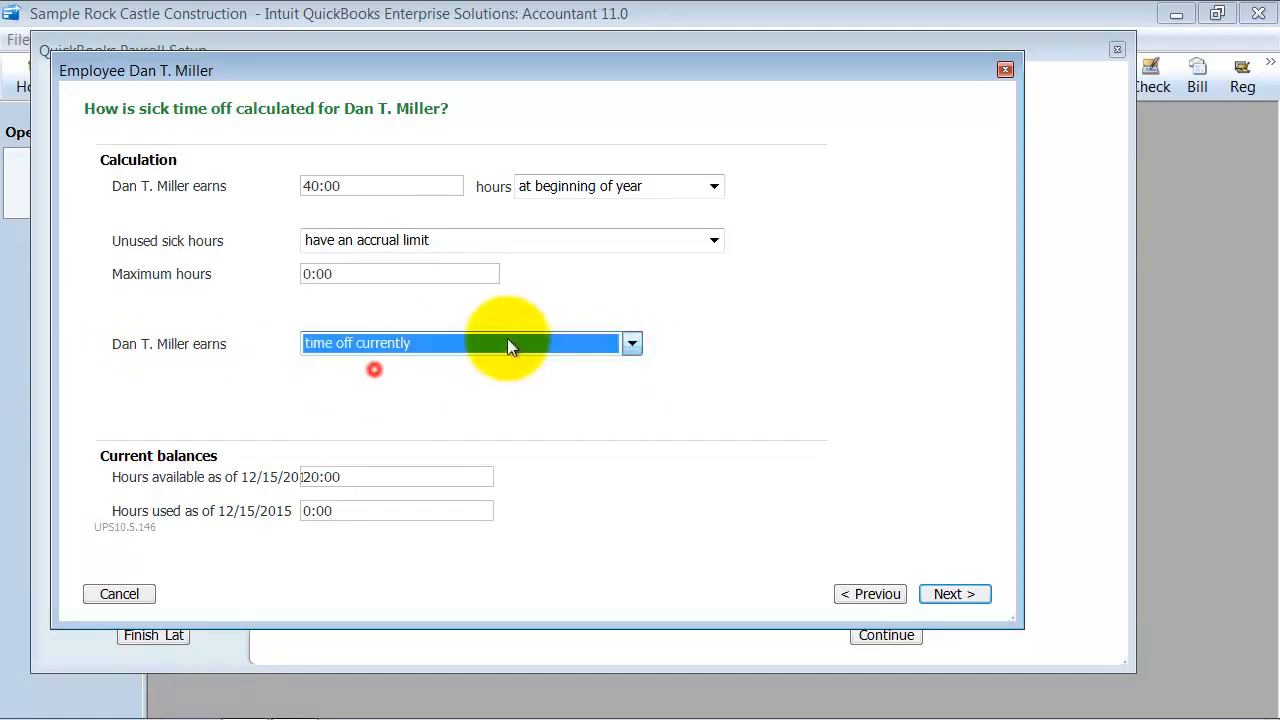
left_click(632, 343)
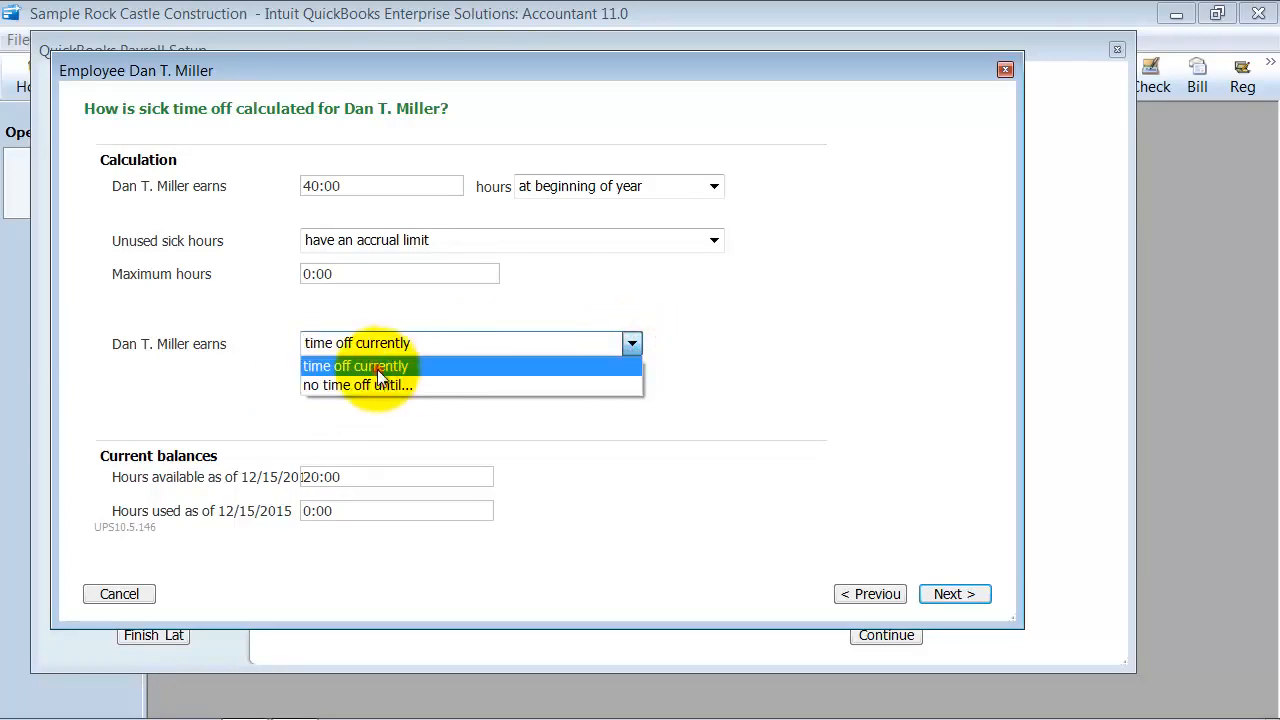
left_click(377, 369)
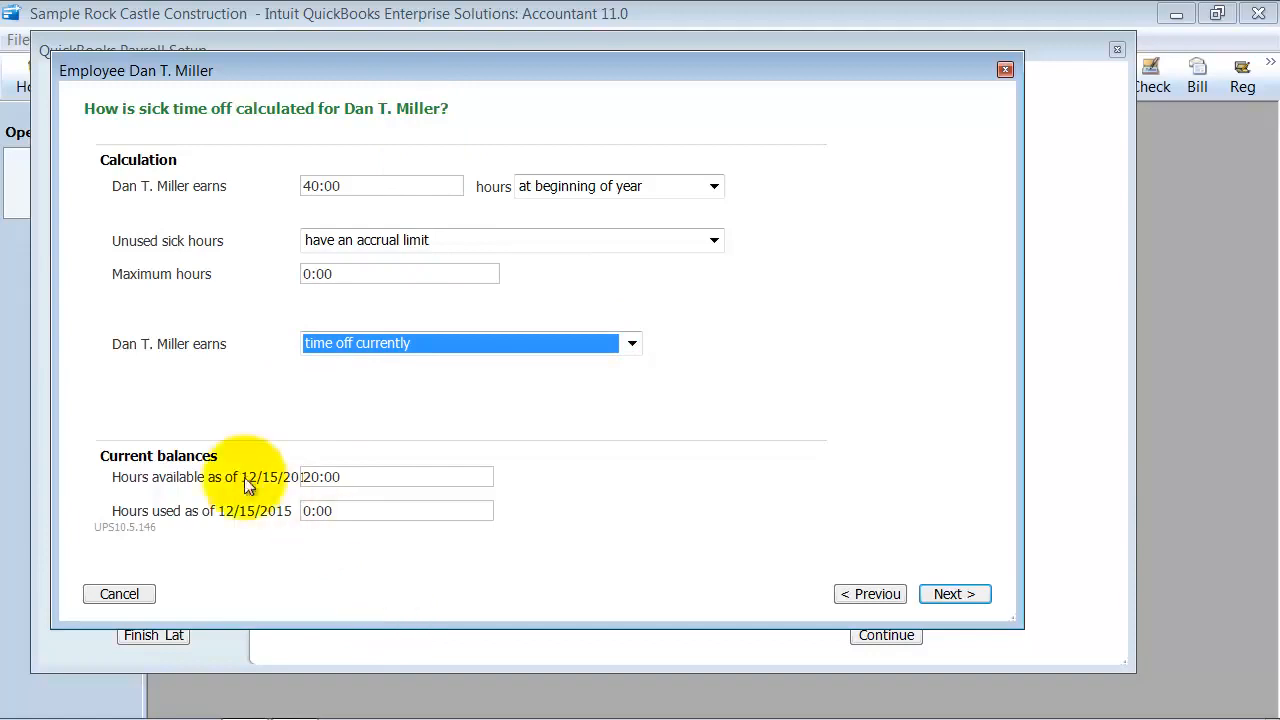
Examine the current balances for sick hours available and sick hours used
left_click(365, 477)
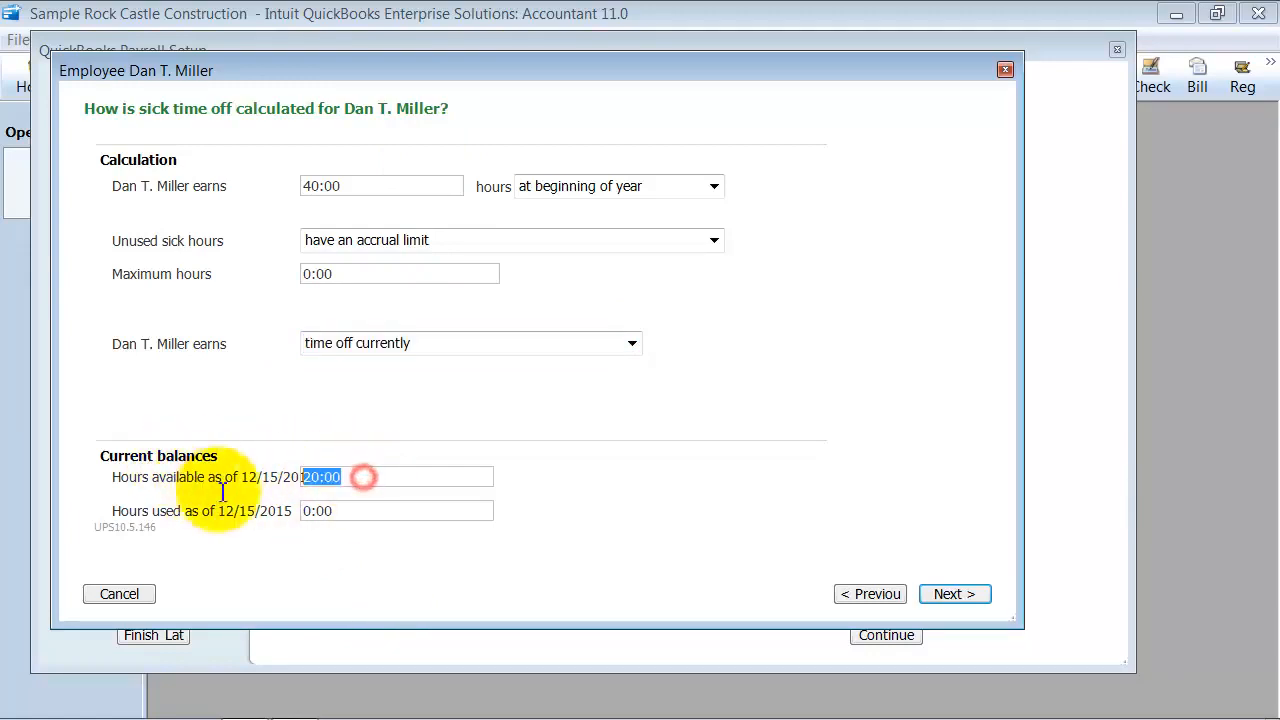
left_click(414, 511)
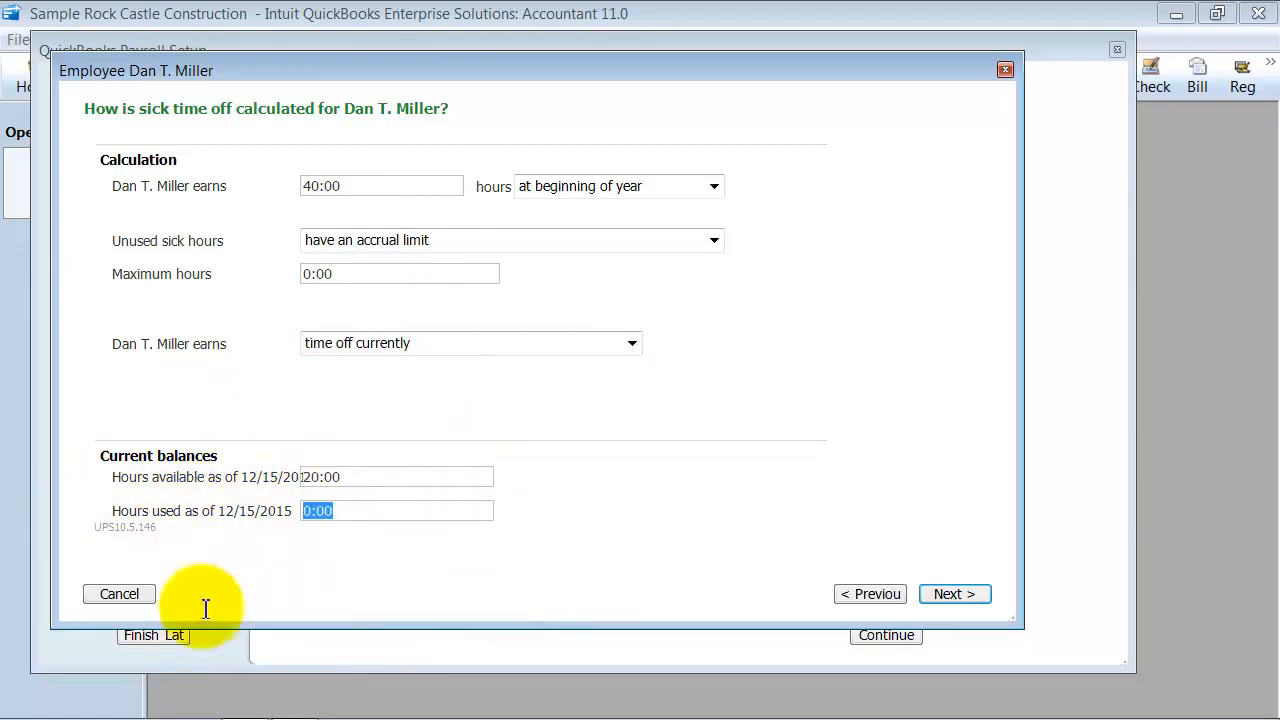
left_click(349, 477)
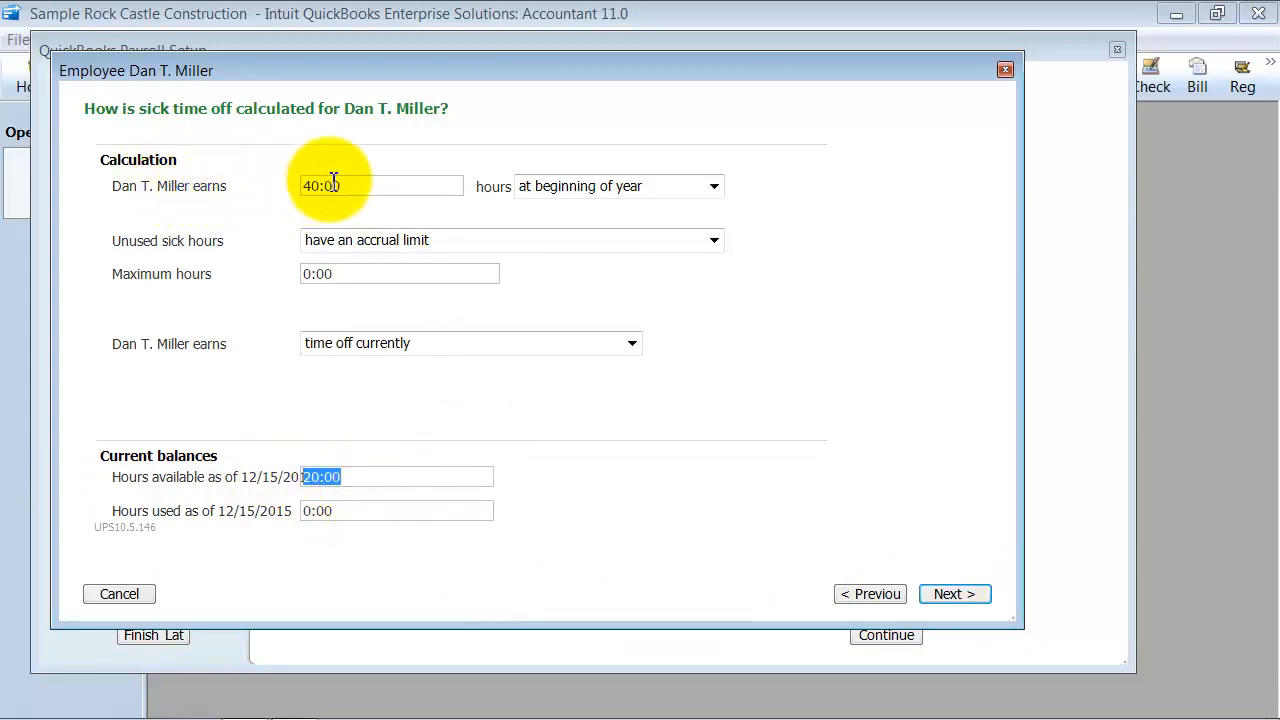
left_click(366, 477)
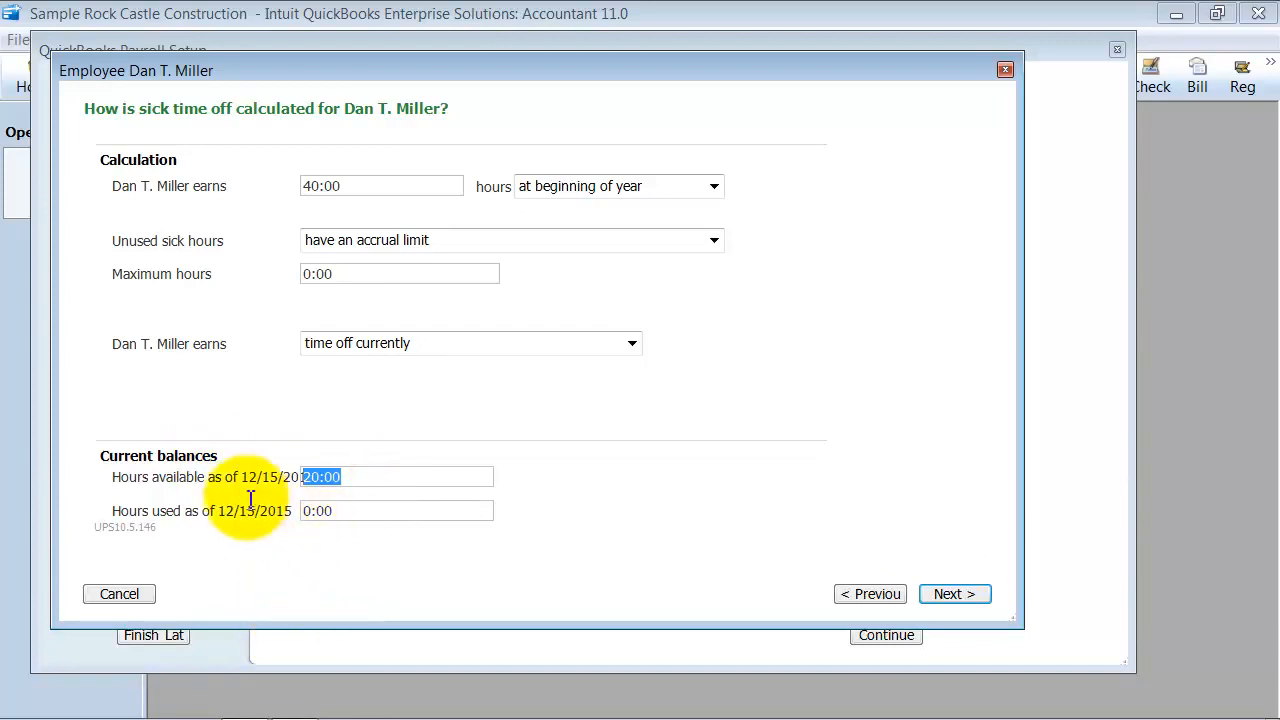
Continue to the vacation time page and review the hours earned and the accrual period options, keeping "per paycheck" selected
left_click(970, 594)
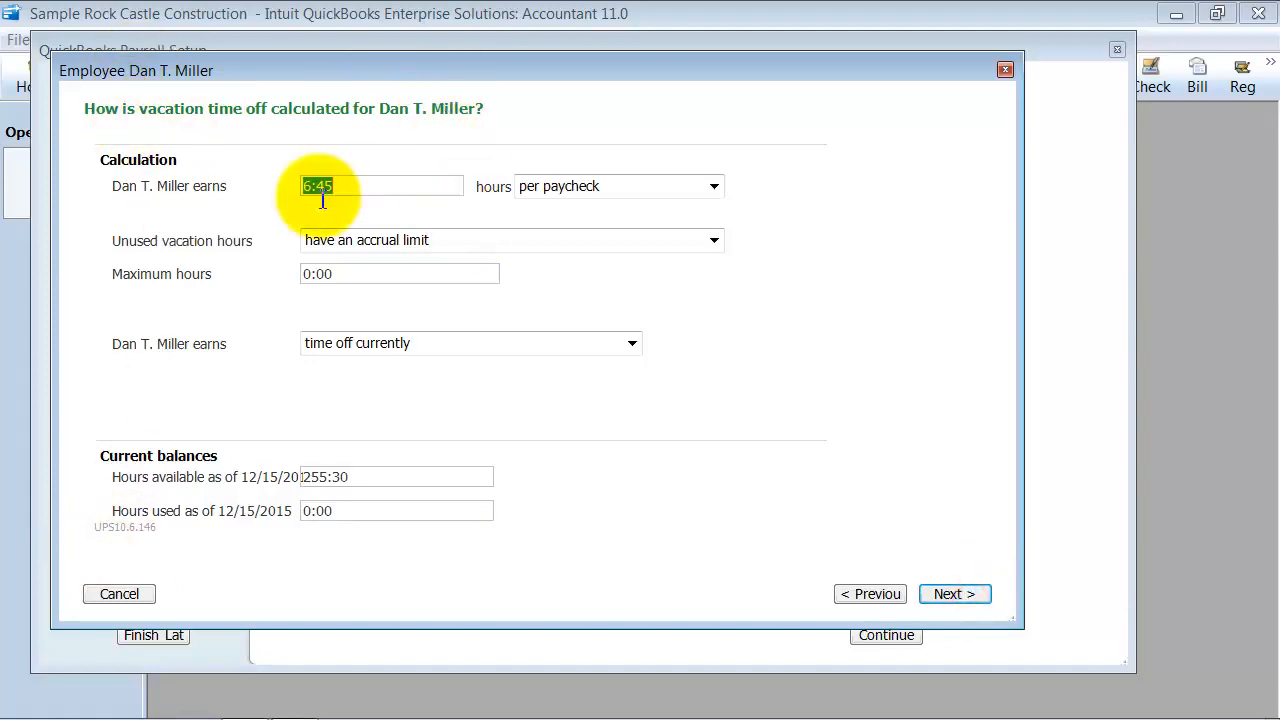
left_click(430, 190)
left_click(714, 186)
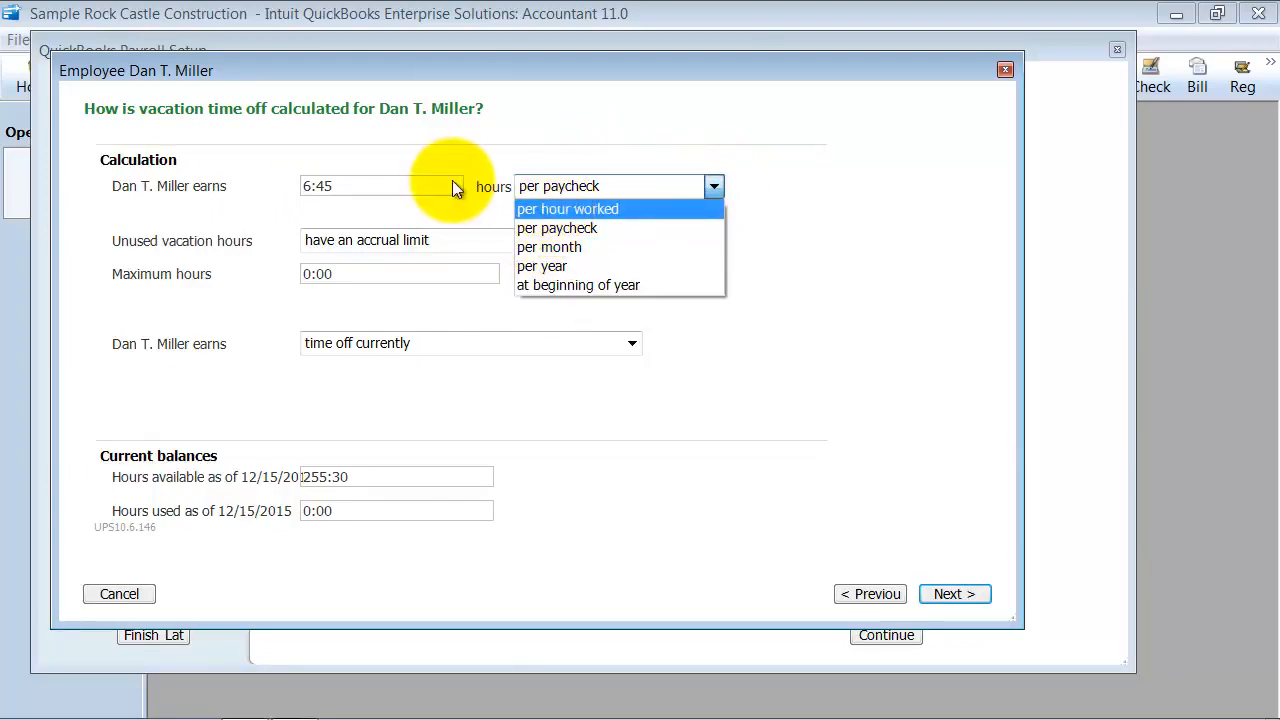
left_click(418, 190)
double_click(420, 190)
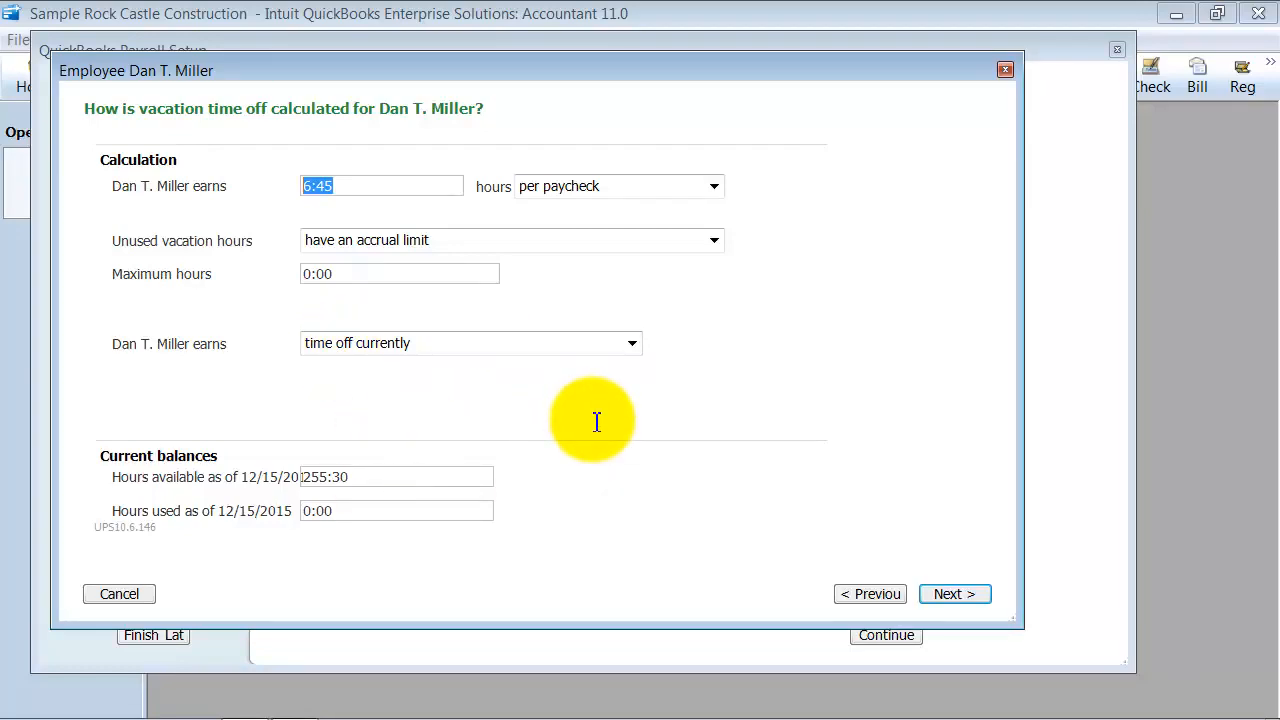
Check the vacation hours available and used, continue to the payment method page, and decline the live chat offer
left_click(372, 478)
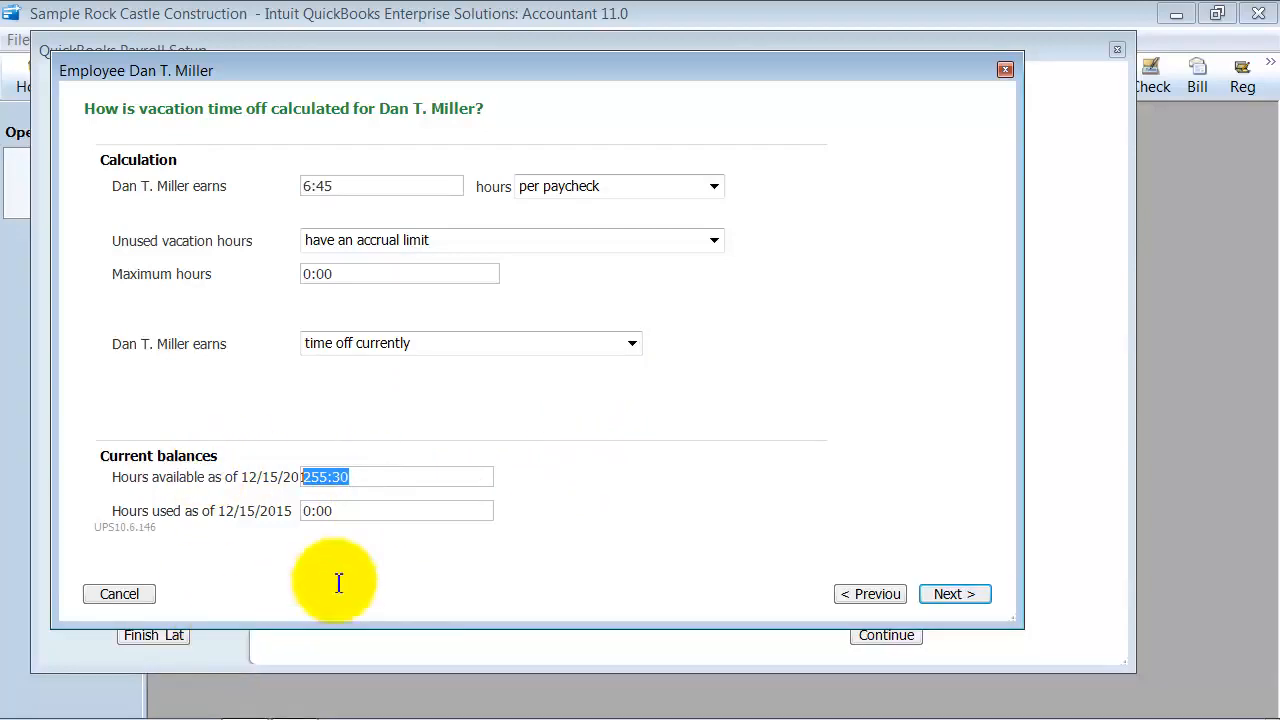
left_click(357, 514)
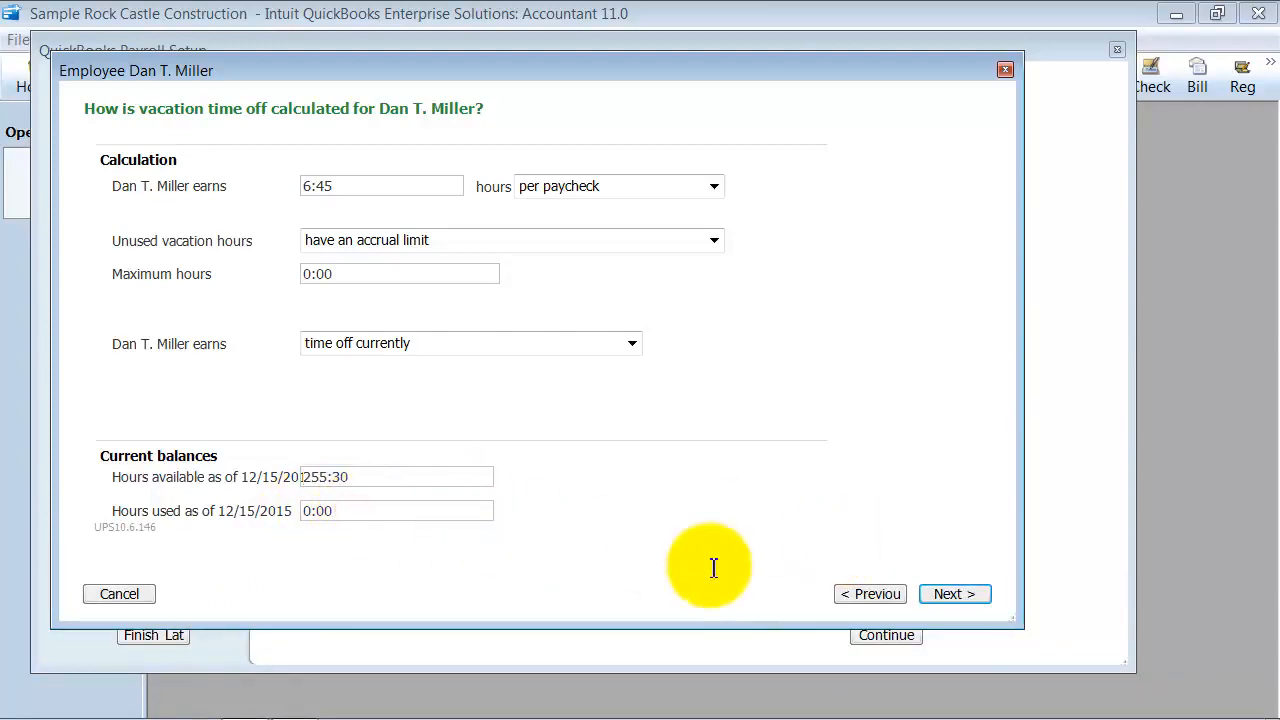
left_click(977, 594)
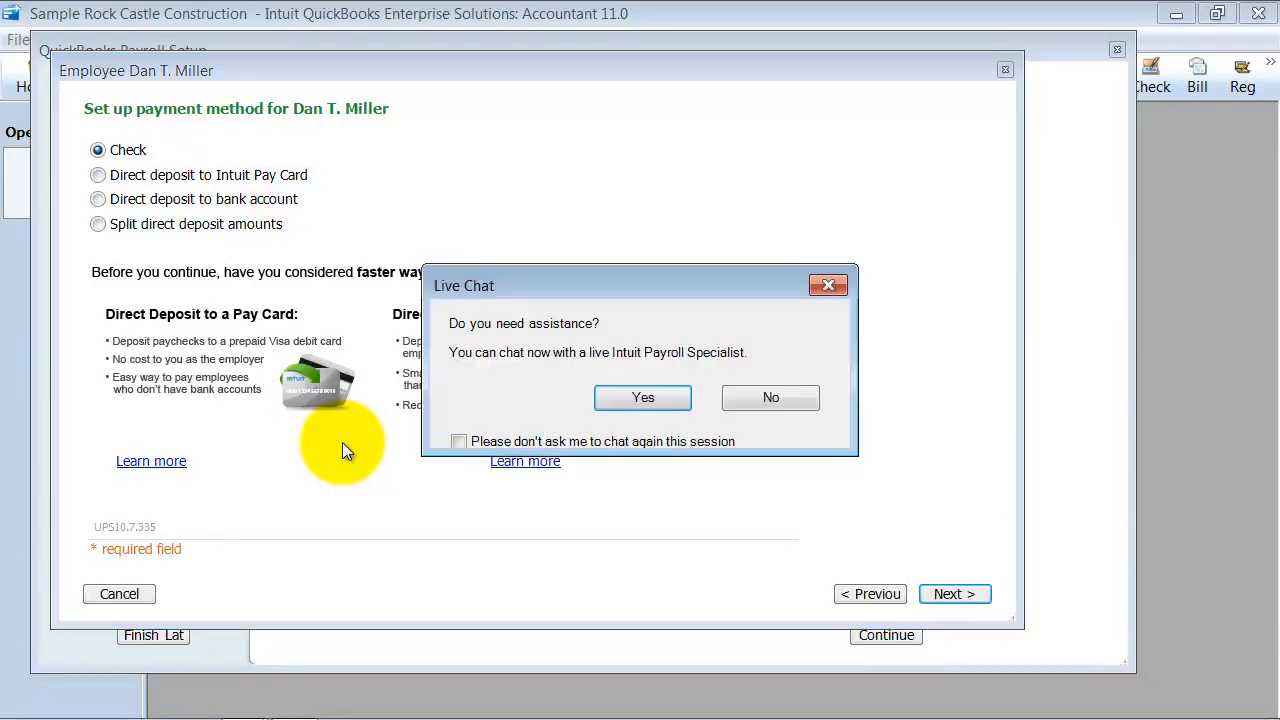
left_click(737, 397)
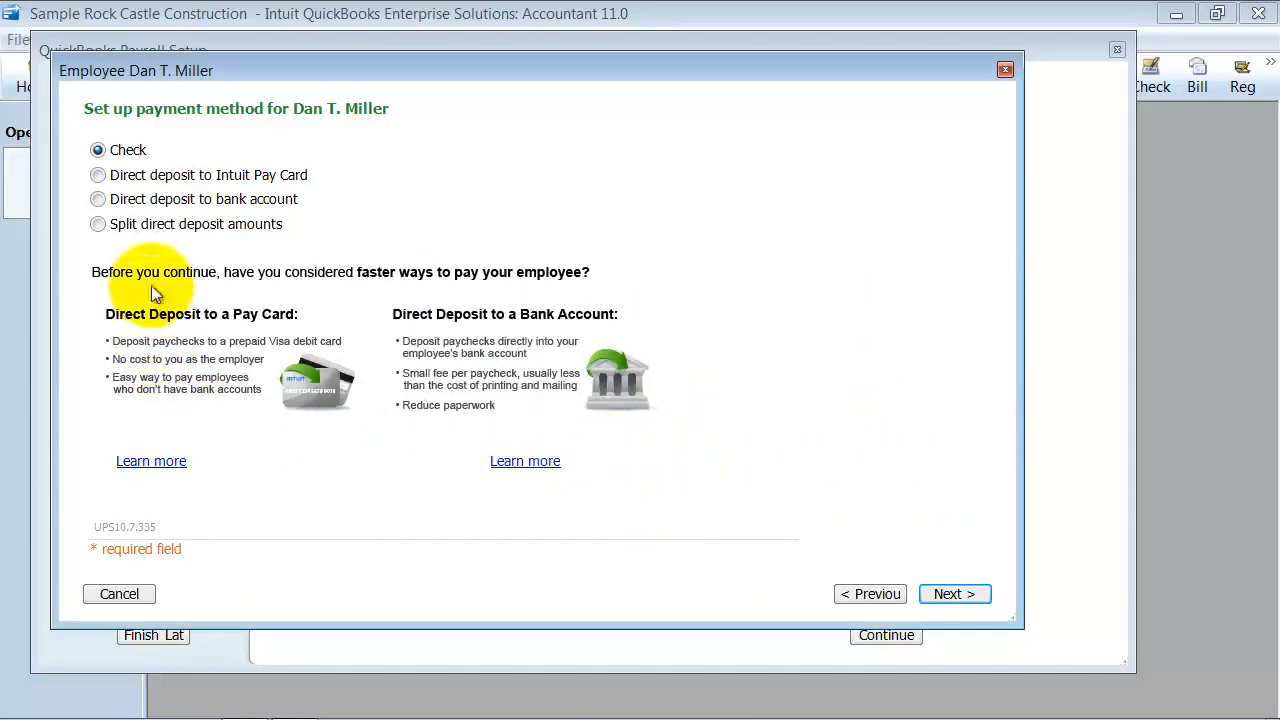
Examine the fields required for direct deposit to a bank account, direct deposit to an Intuit Pay Card, and split direct deposit amounts
left_click(97, 199)
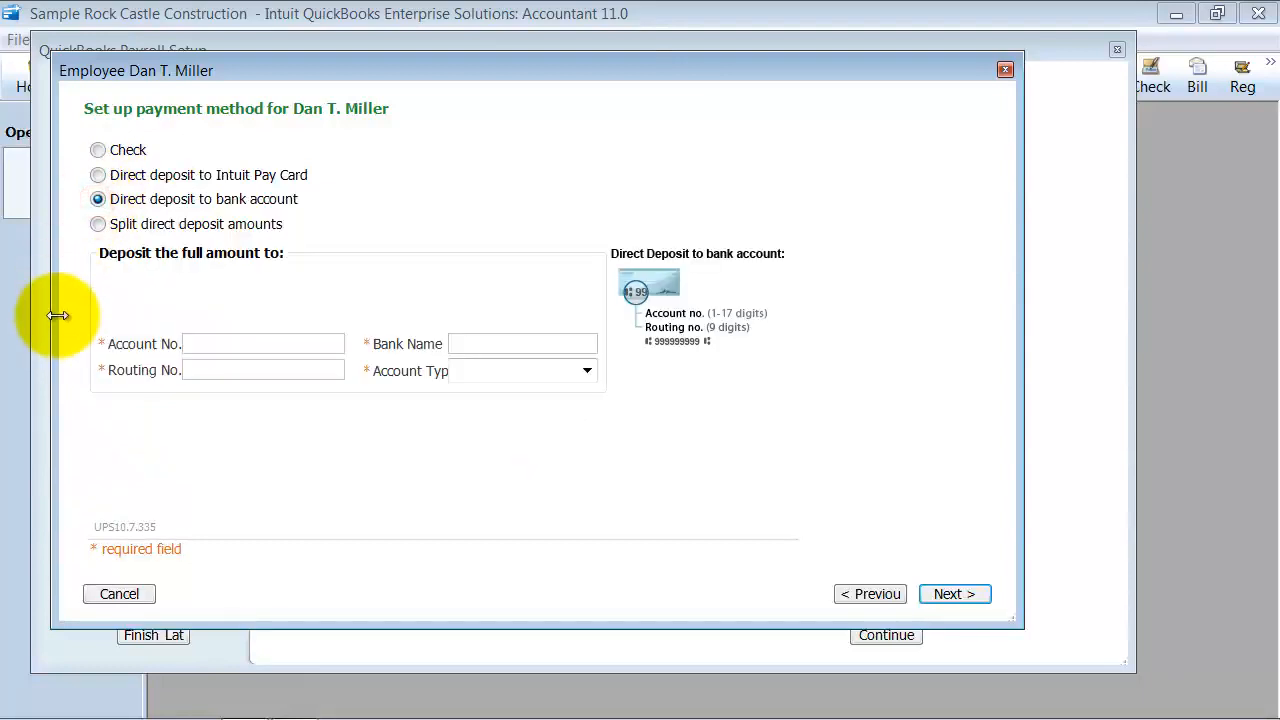
left_click(97, 175)
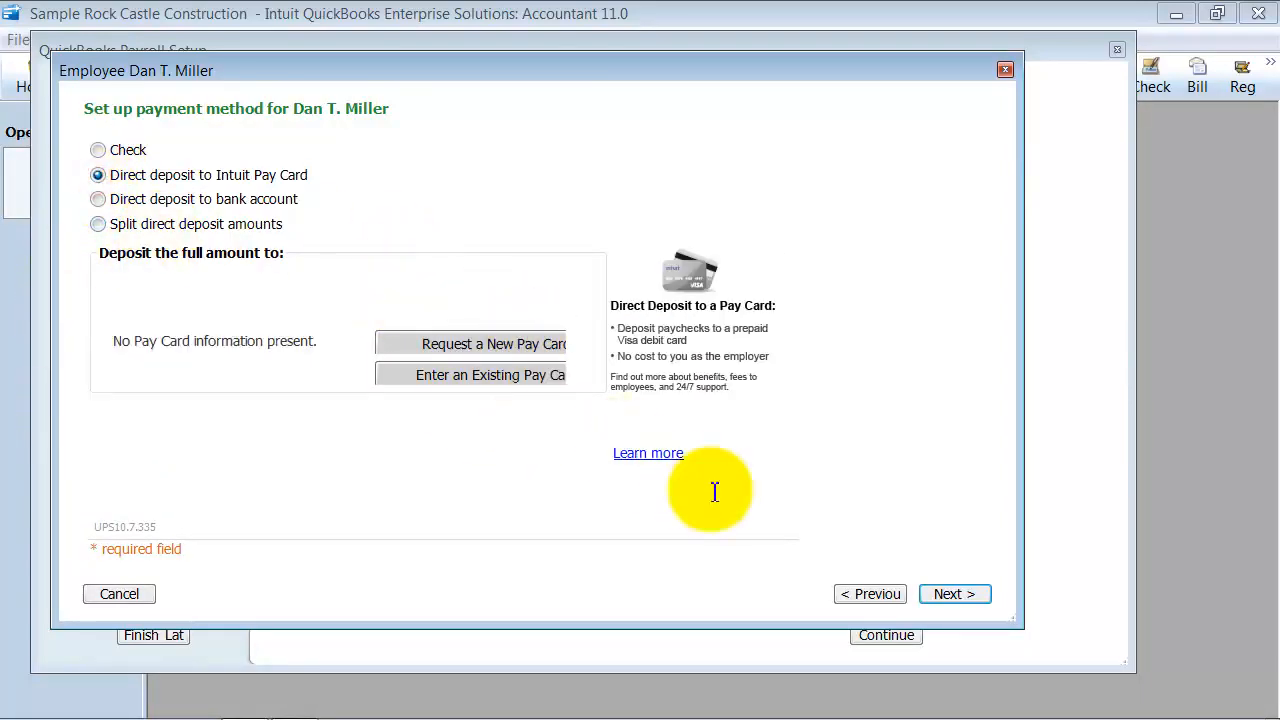
left_click(97, 199)
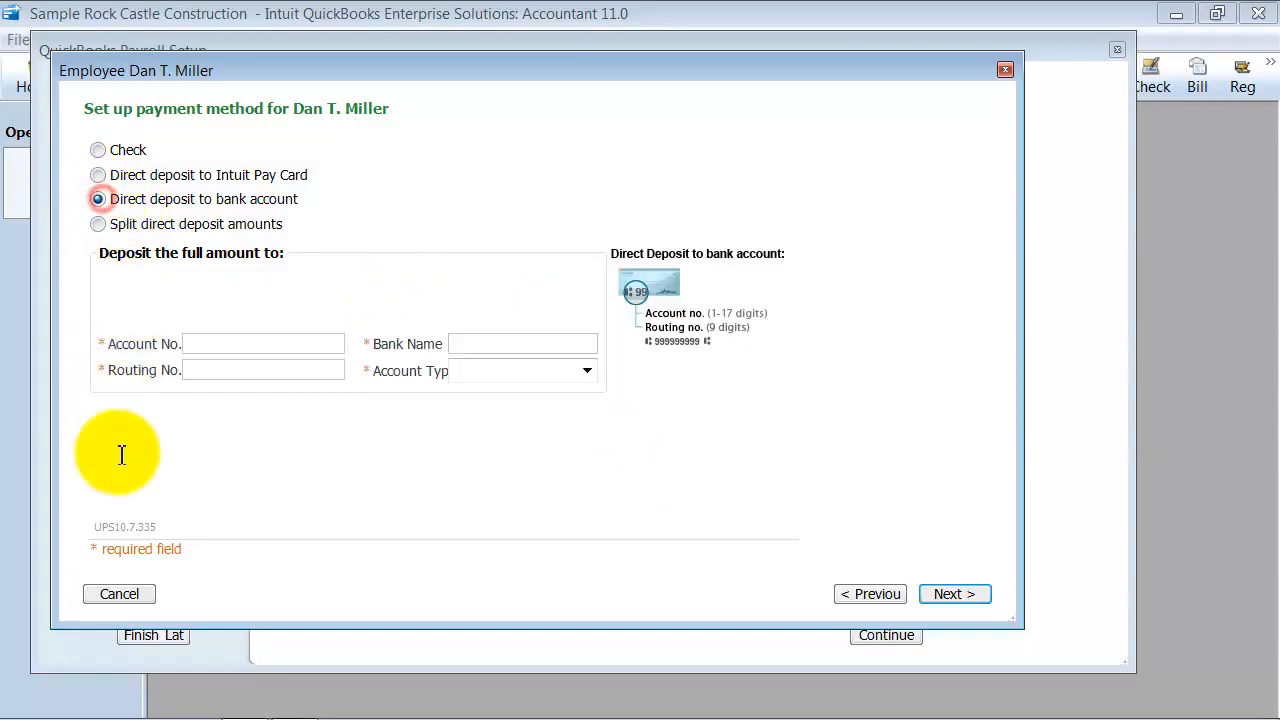
left_click(191, 348)
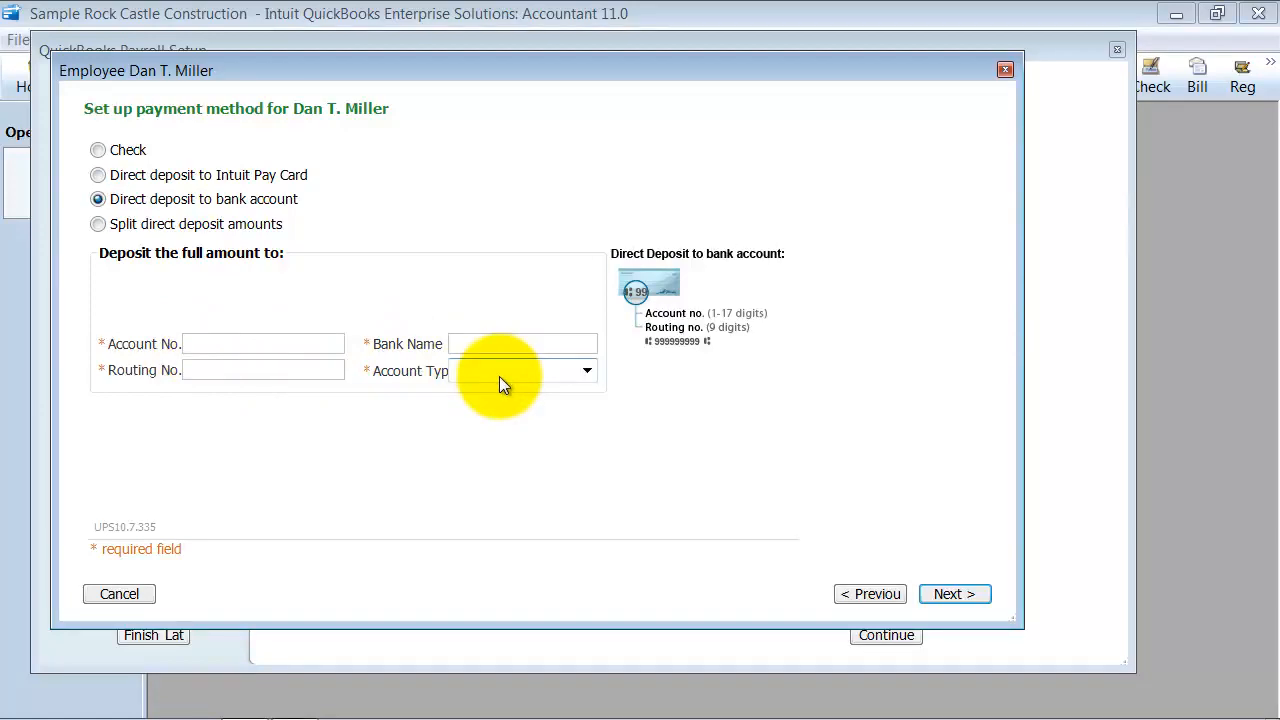
left_click(98, 224)
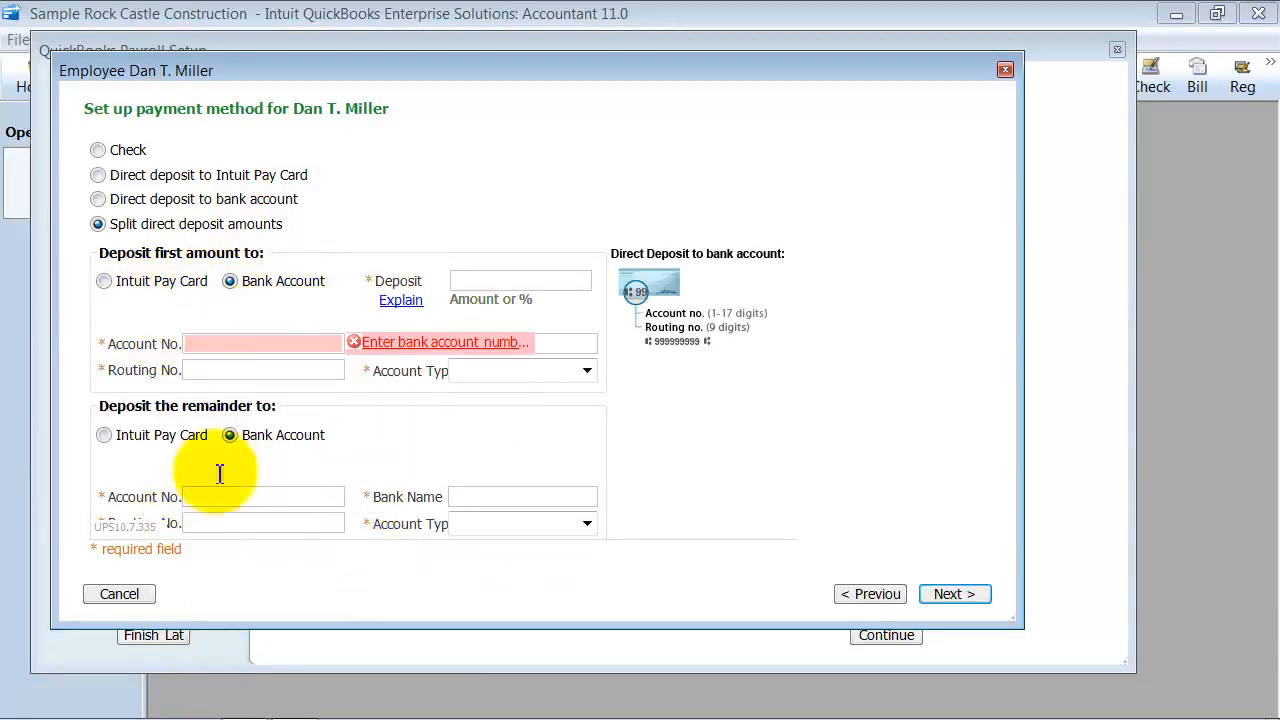
Choose Check as the payment method, and accept California for withholding and unemployment with no other state worked in
left_click(98, 150)
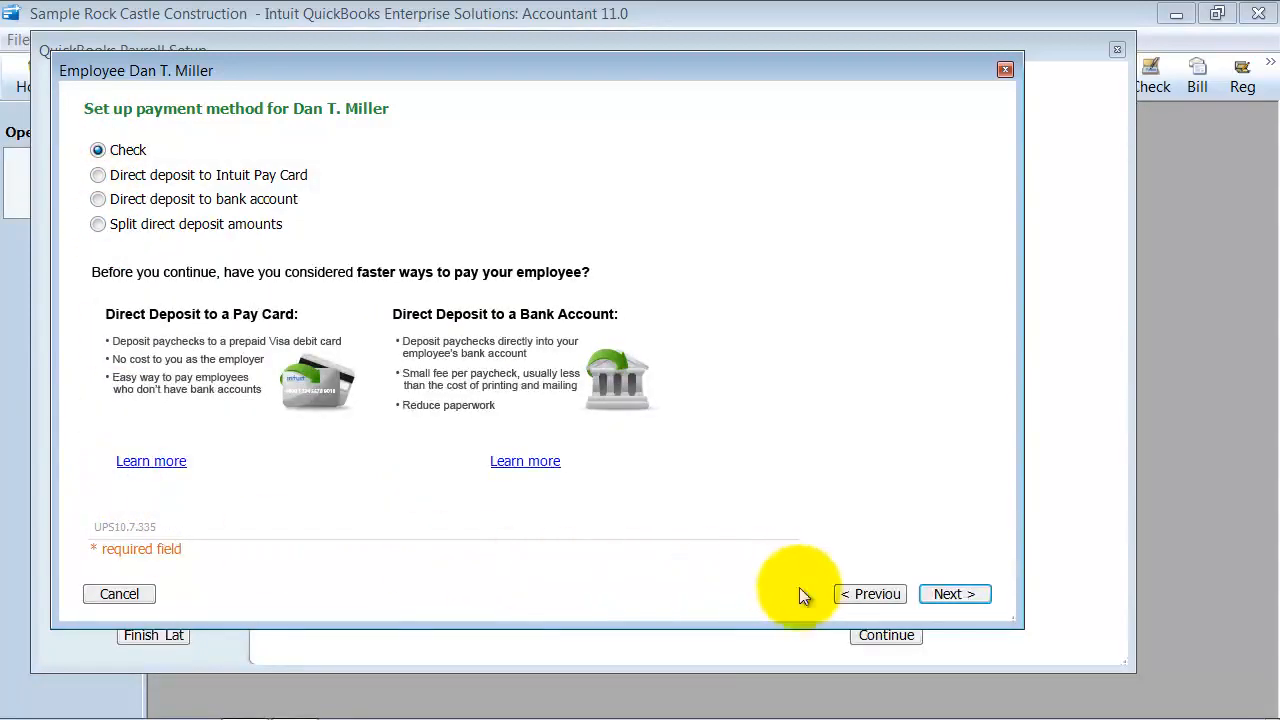
left_click(958, 594)
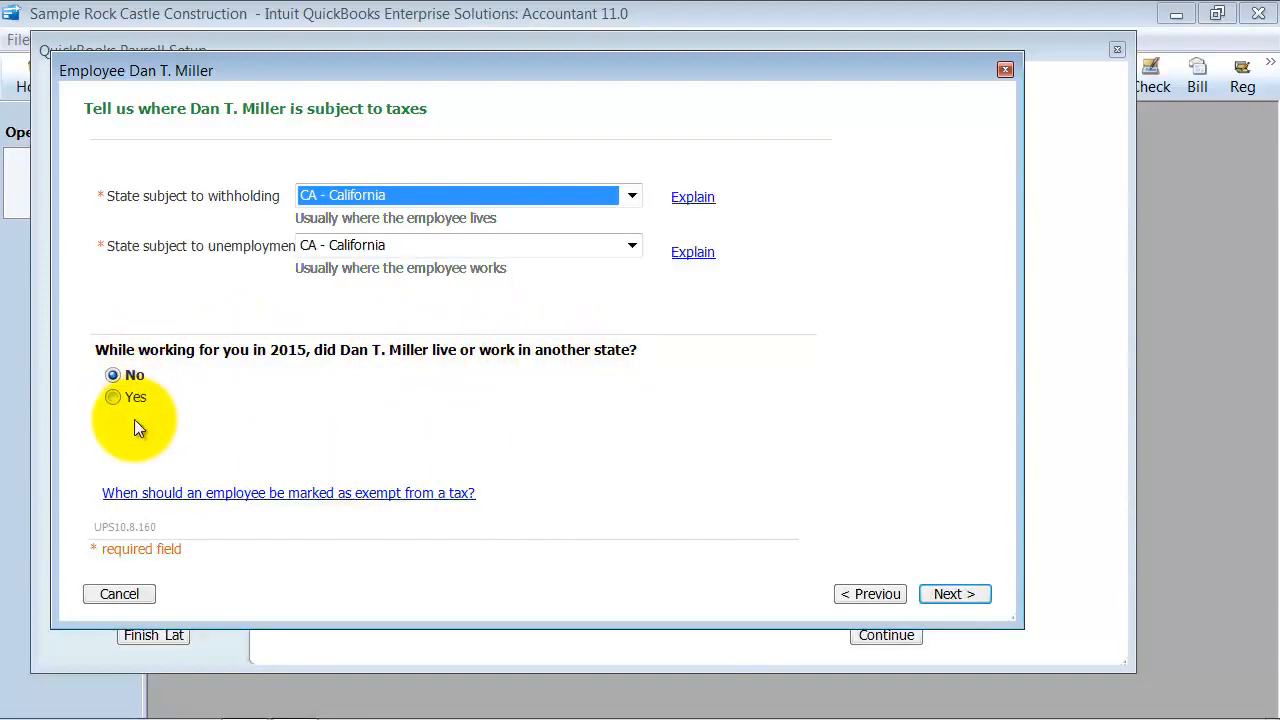
left_click(986, 597)
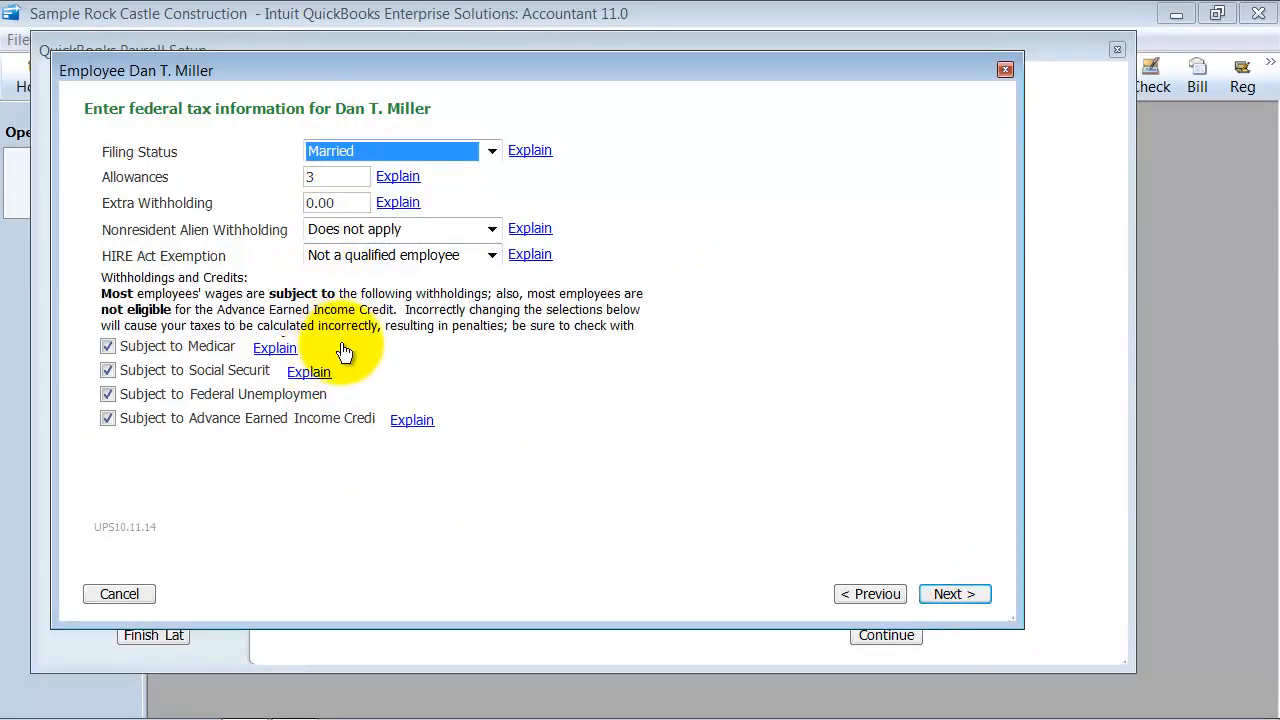
Review the federal allowances and extra withholding, and accept the federal tax information to continue to state taxes
left_click(335, 180)
left_click(358, 203)
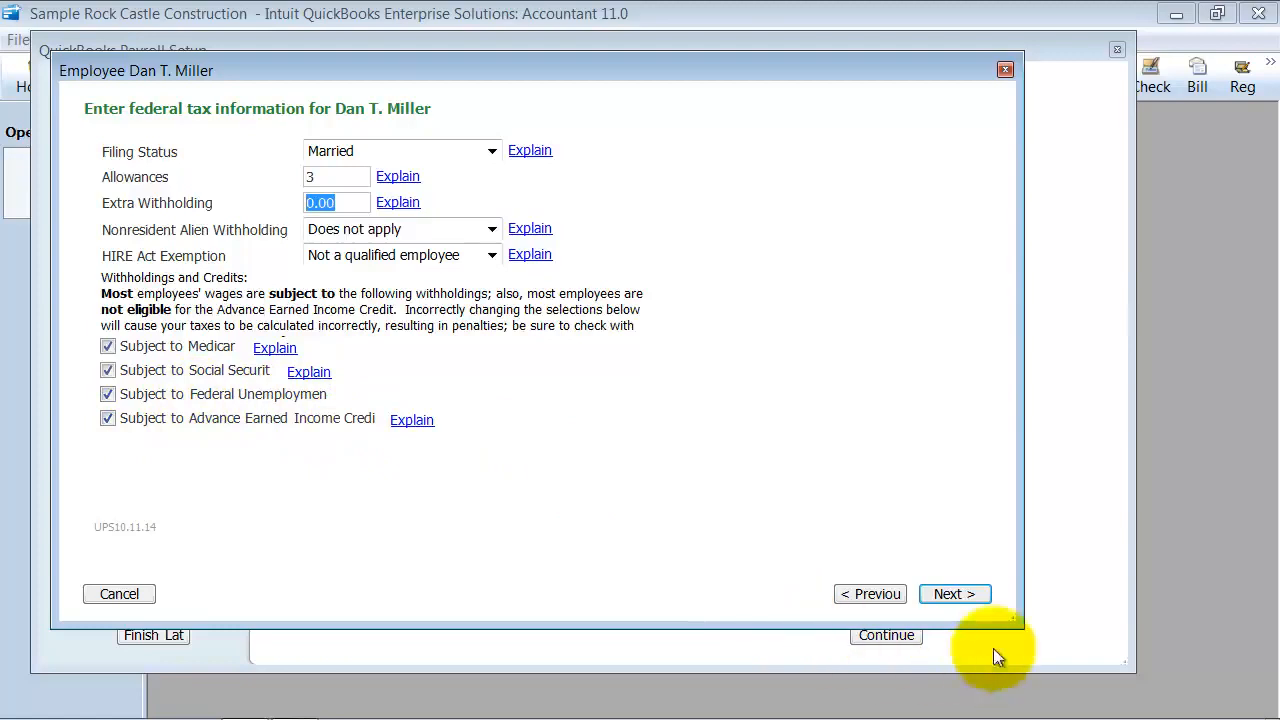
left_click(950, 594)
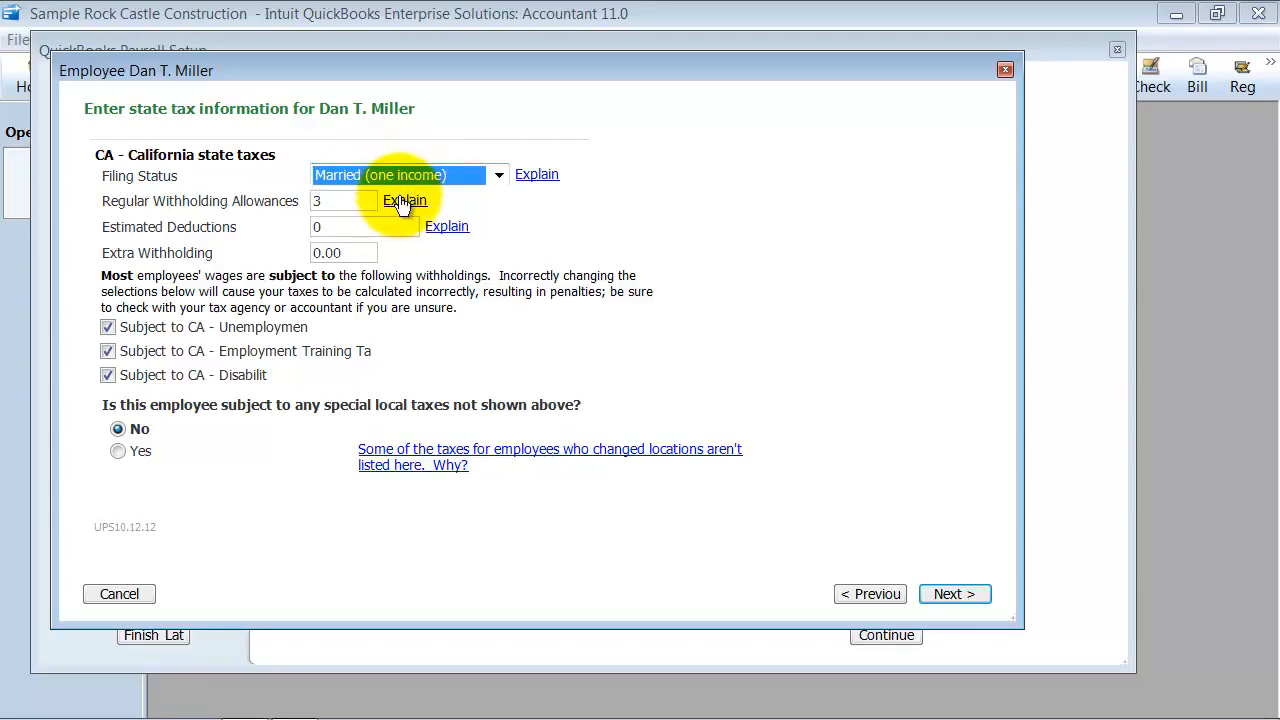
Review the California withholding allowances and extra withholding, keep No for special local taxes, and continue to the wage plan page
left_click(336, 200)
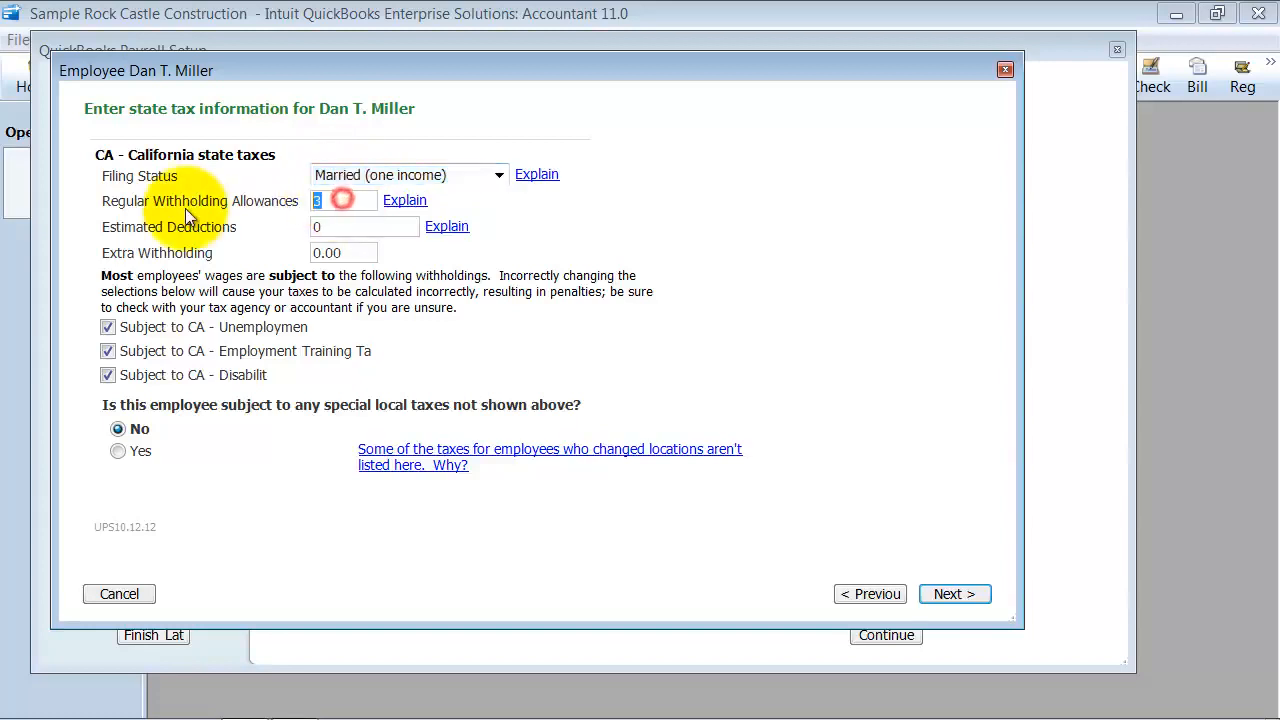
left_click(316, 252)
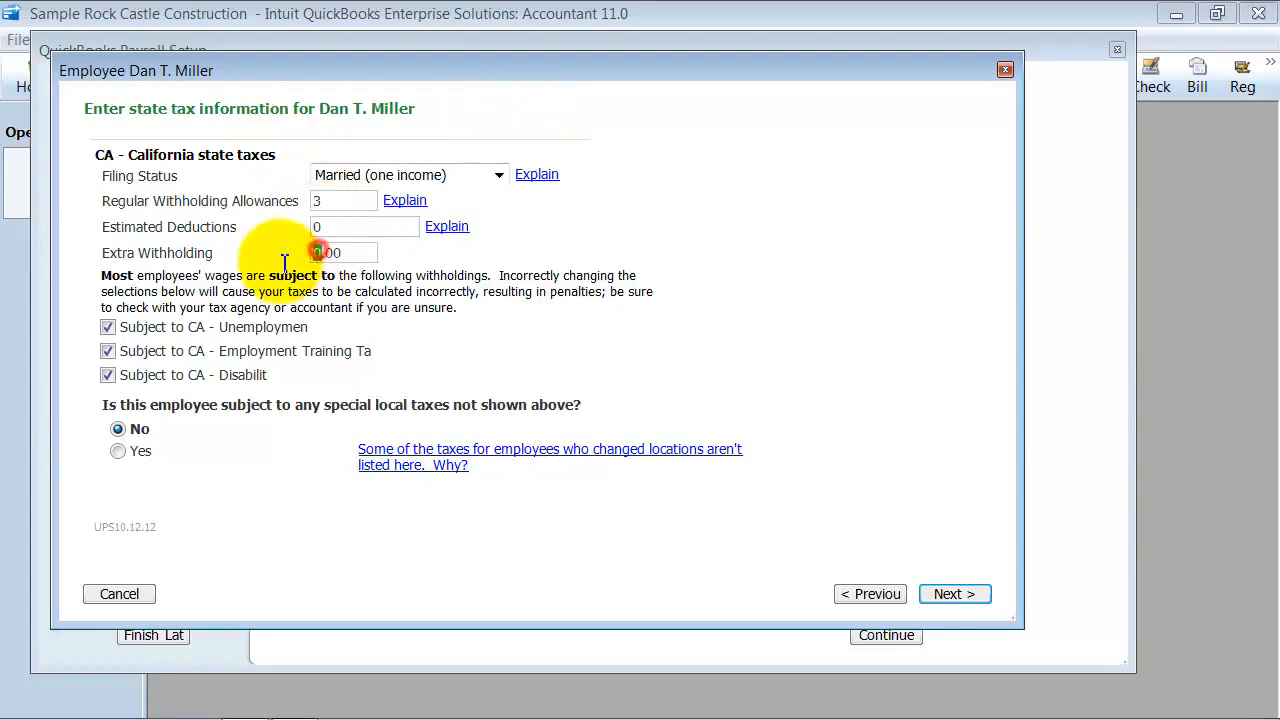
left_click(143, 424)
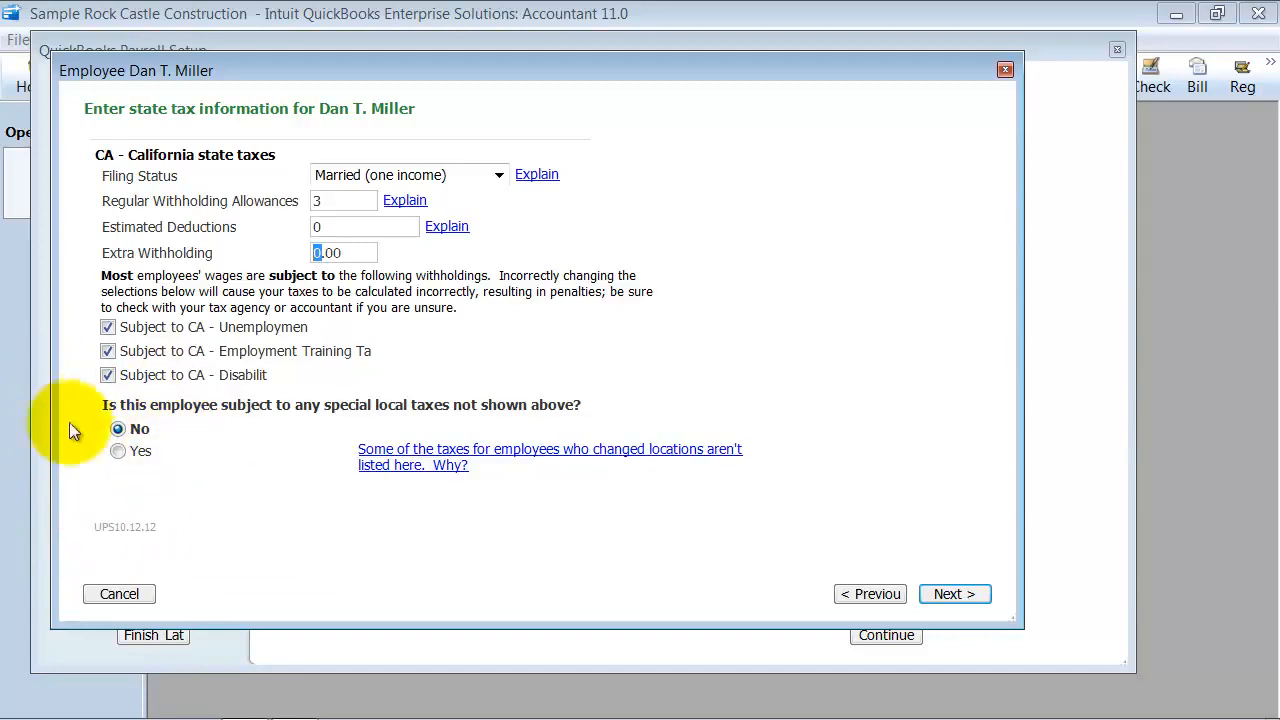
left_click(970, 594)
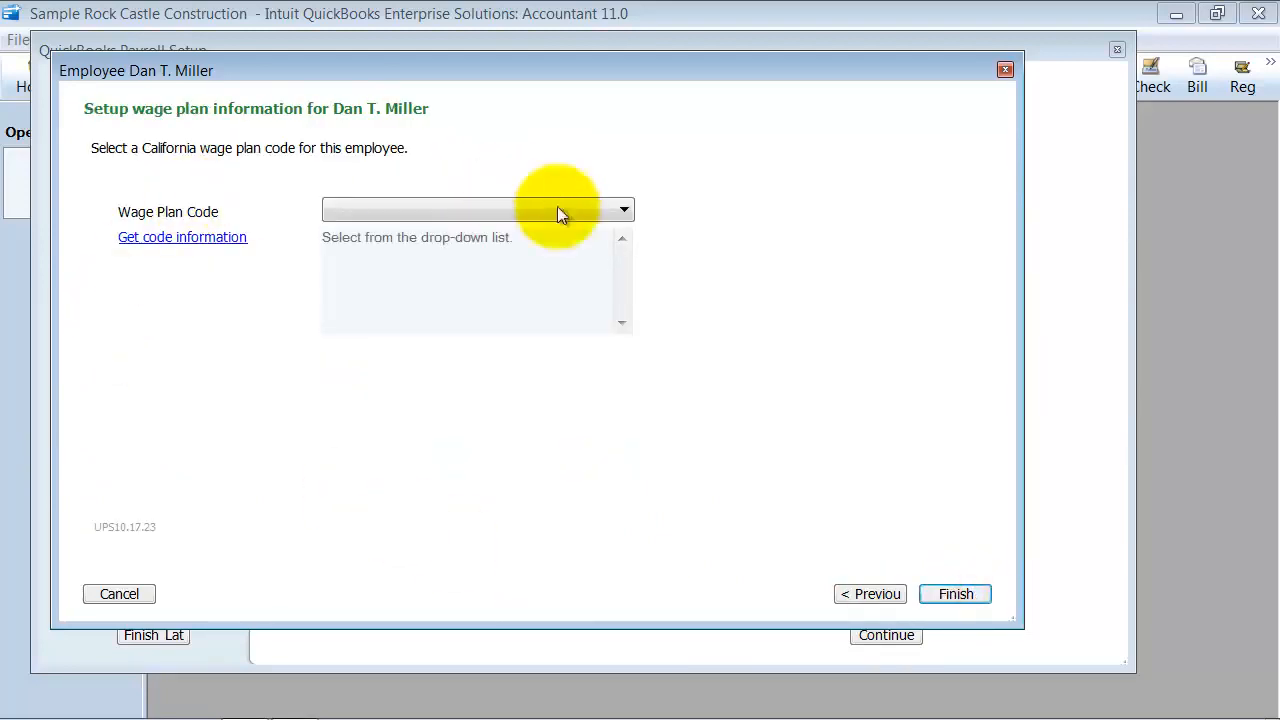
Set the California wage plan code to U (Voluntary DI Plan, State UI Plan) and finish the employee's setup
left_click(625, 209)
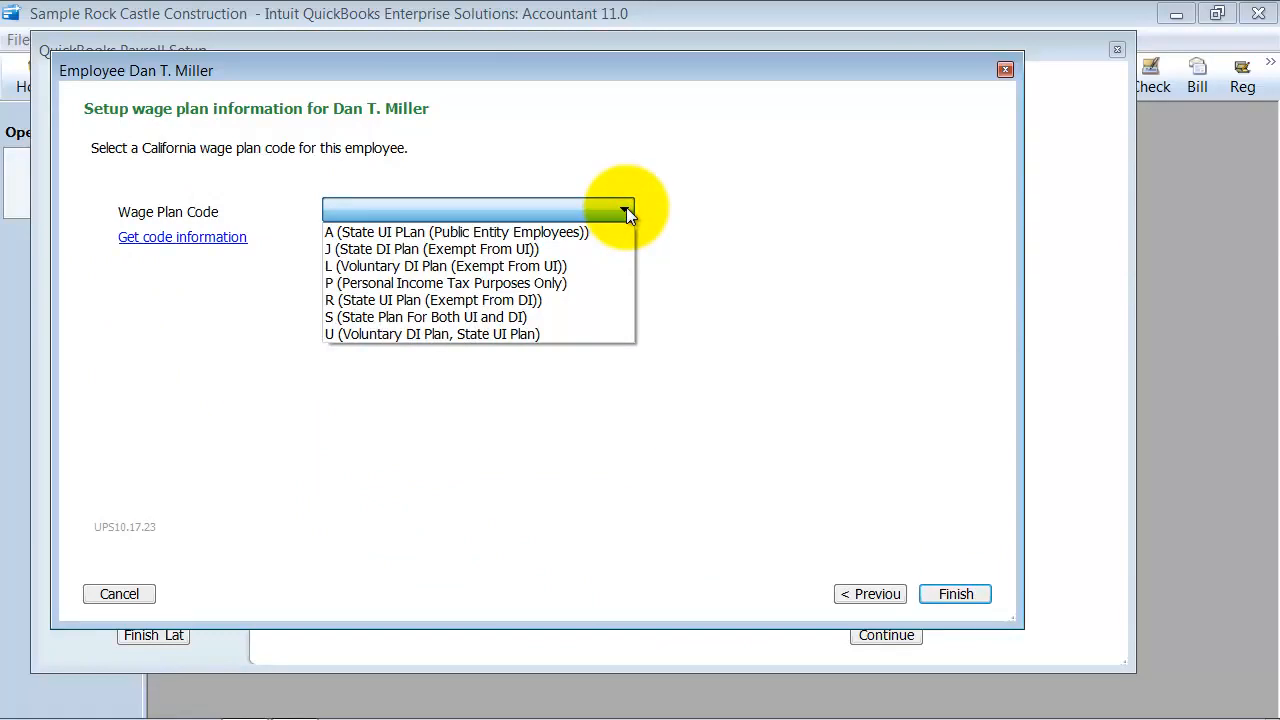
left_click(569, 334)
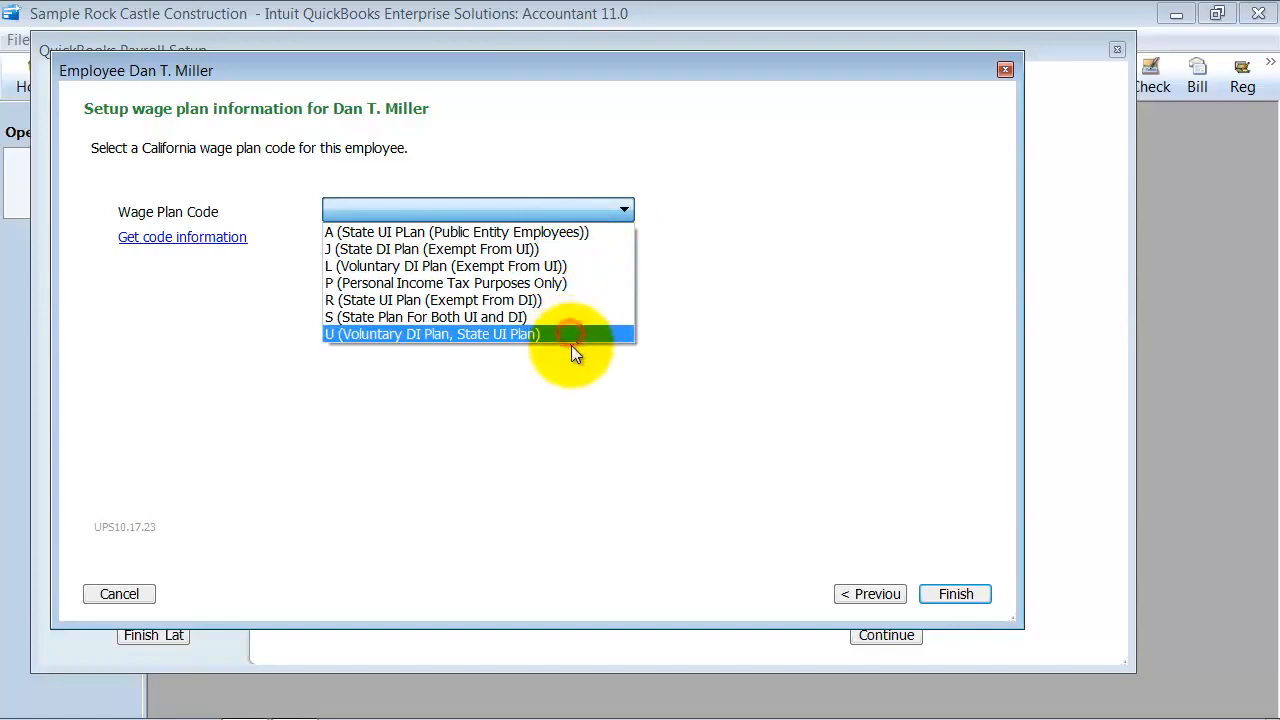
left_click(568, 204)
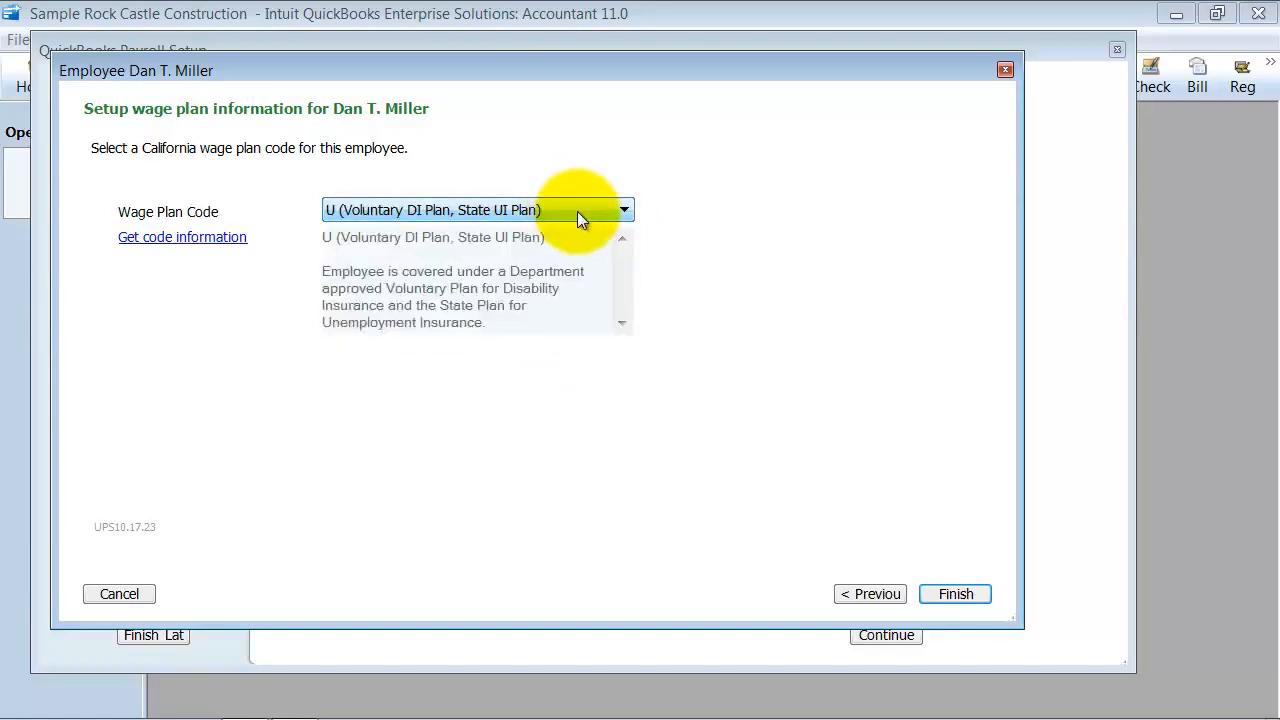
left_click(577, 211)
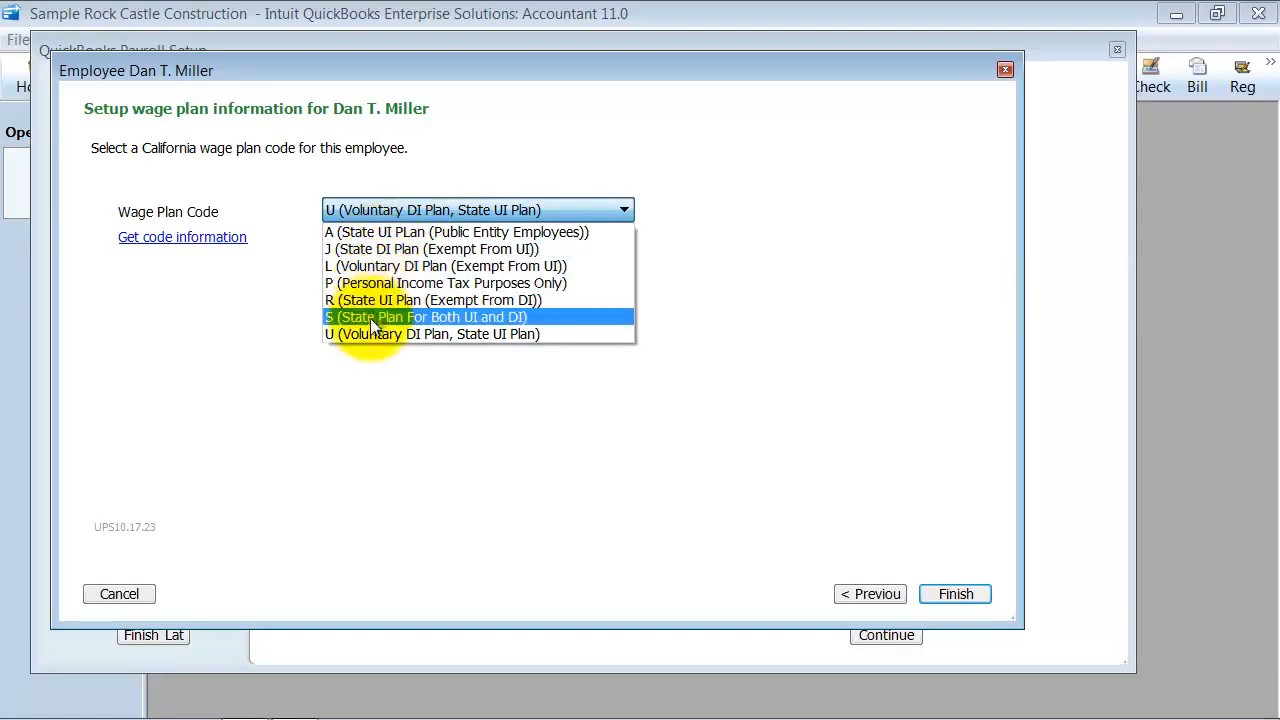
left_click(481, 206)
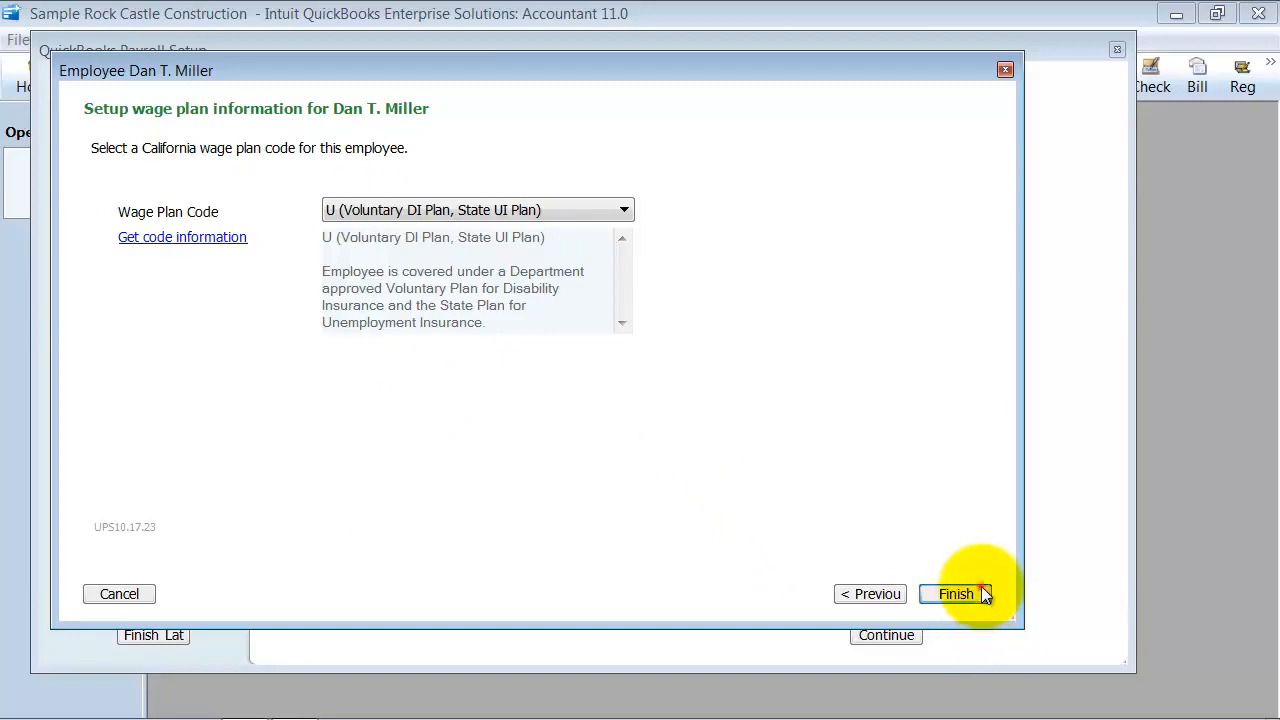
left_click(956, 594)
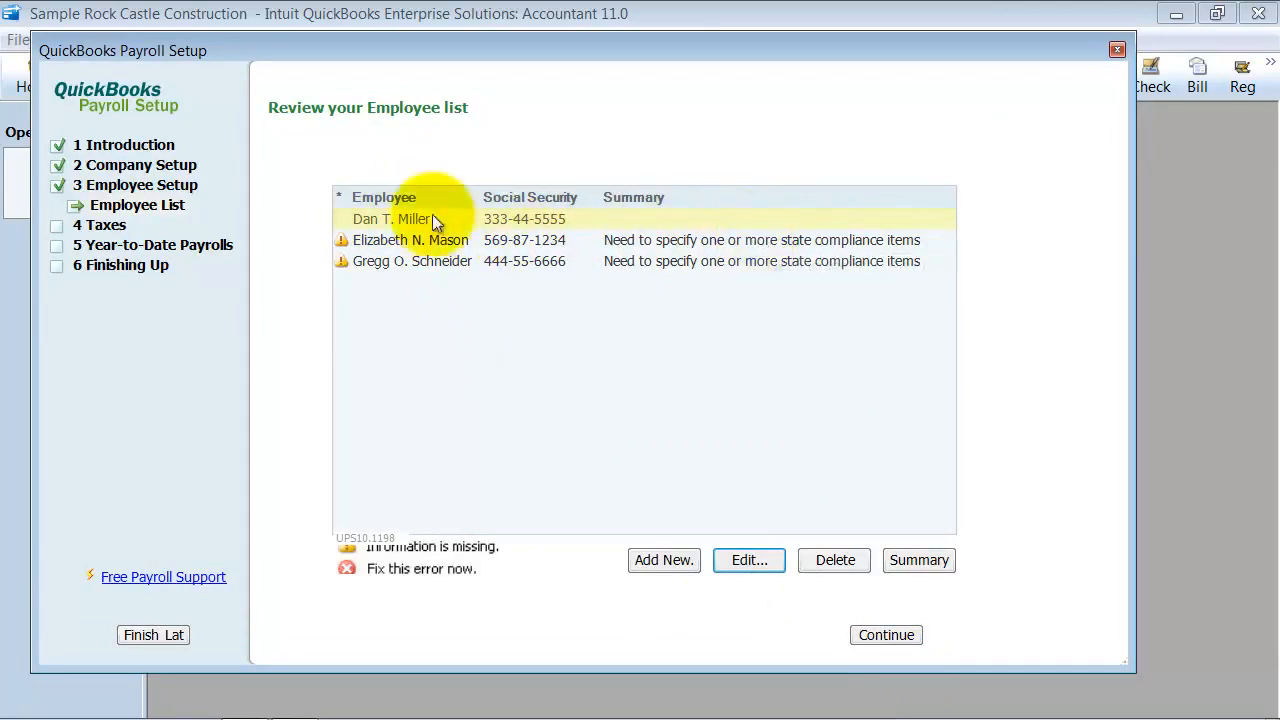
Select the second employee in the list, view the blank new employee name and address form, and close it without adding anyone
left_click(410, 240)
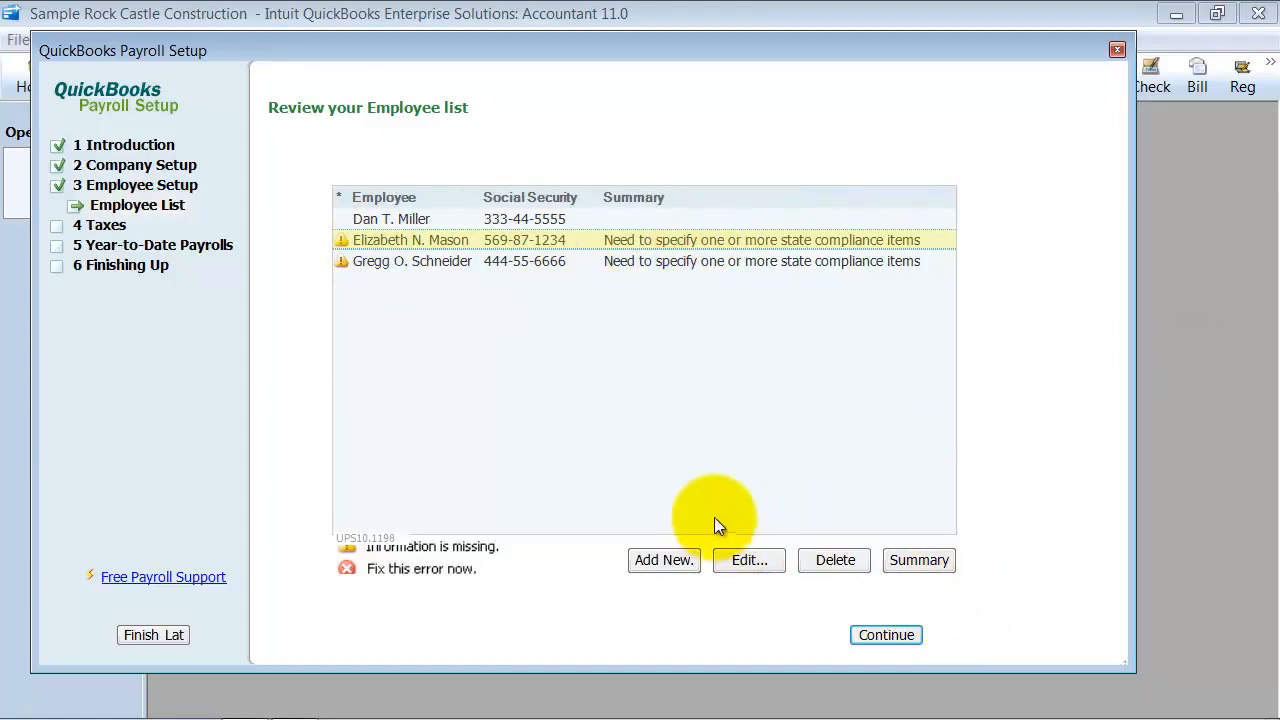
left_click(664, 560)
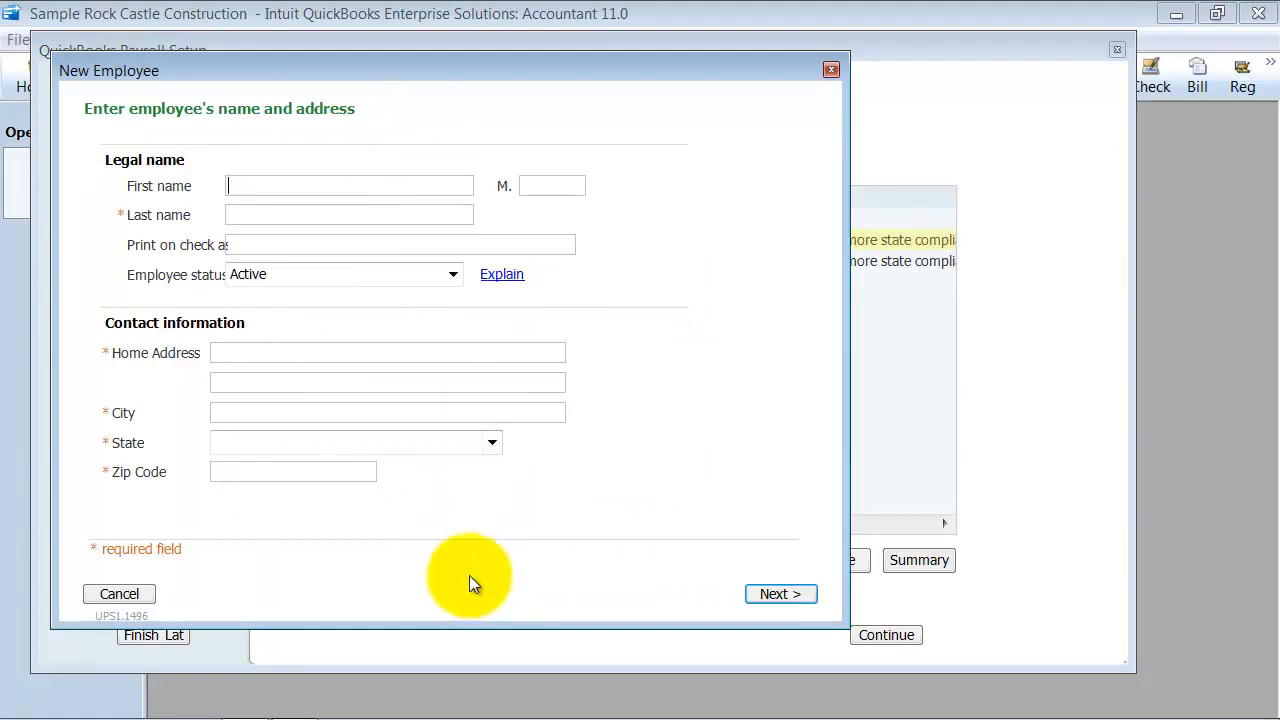
left_click(830, 70)
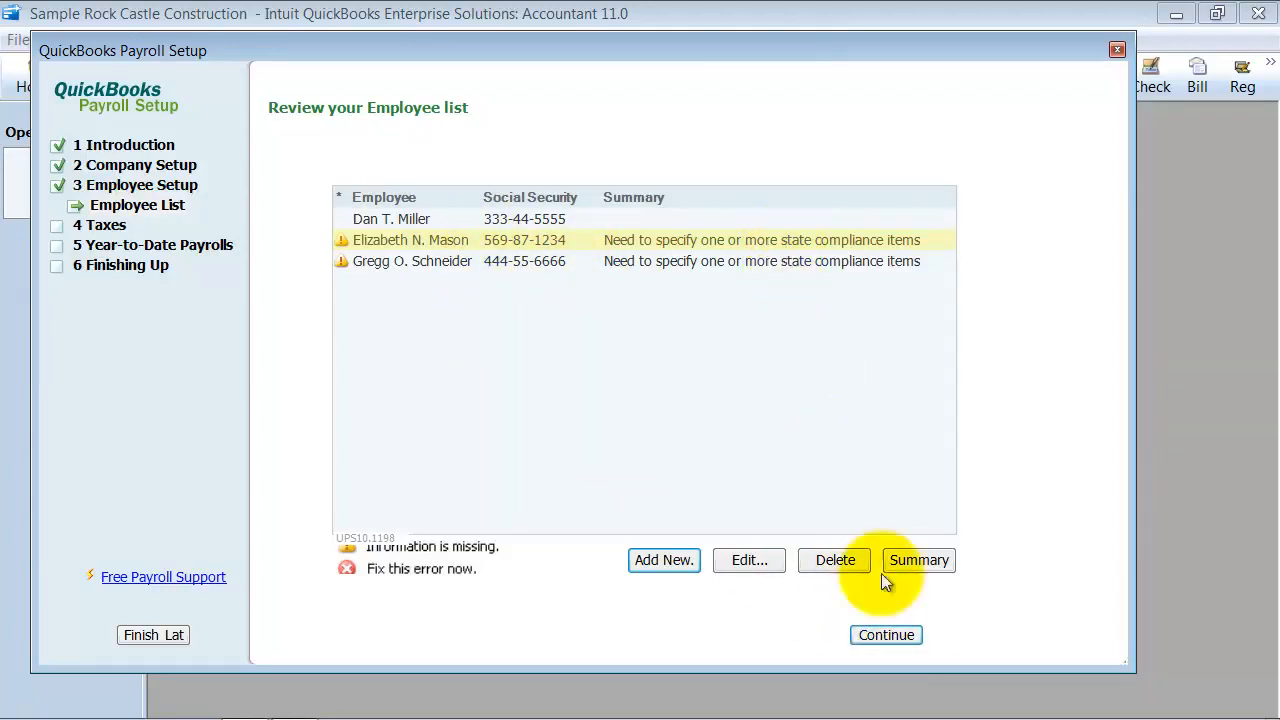
Continue through the Taxes section to the federal taxes list and open Federal Withholding for editing
left_click(902, 635)
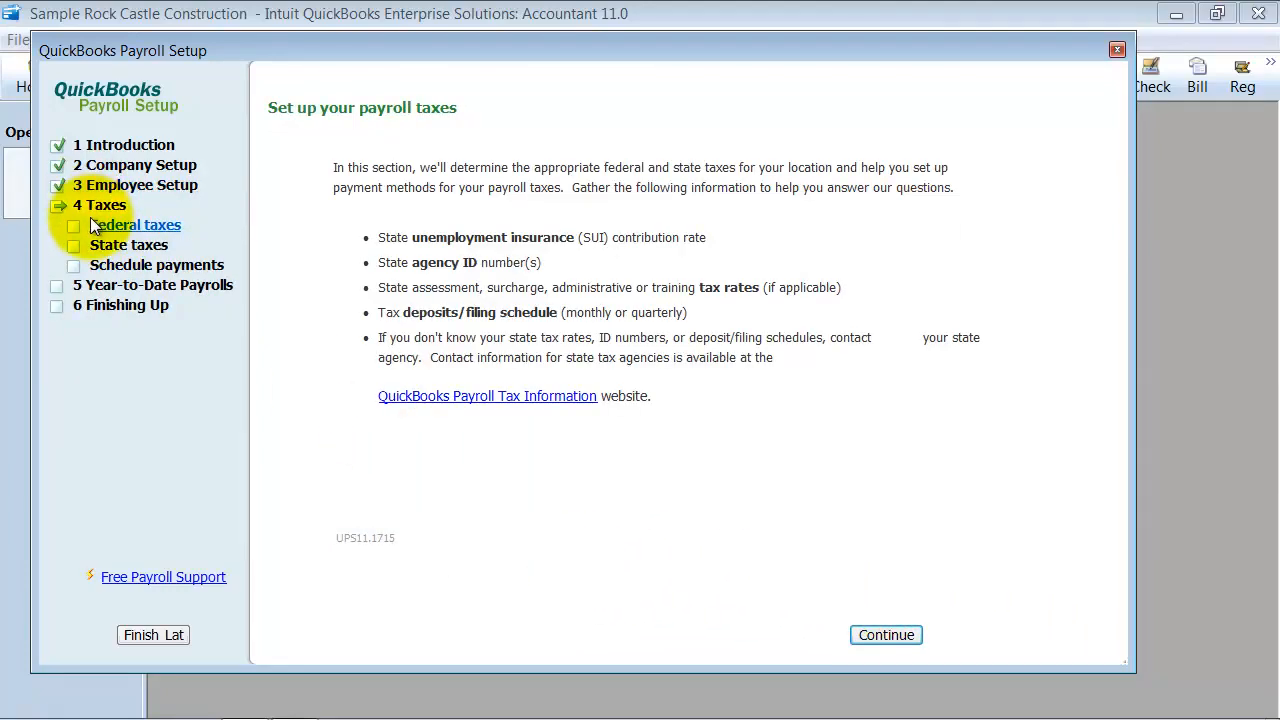
left_click(880, 634)
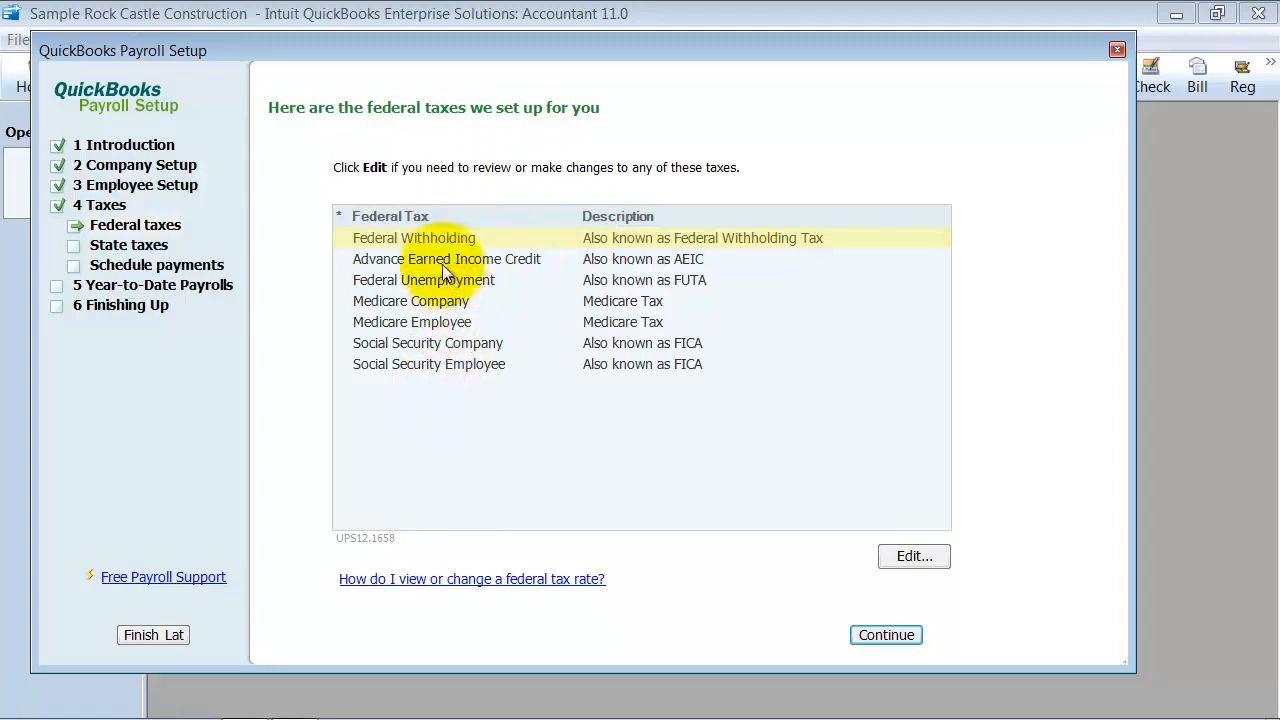
left_click(915, 556)
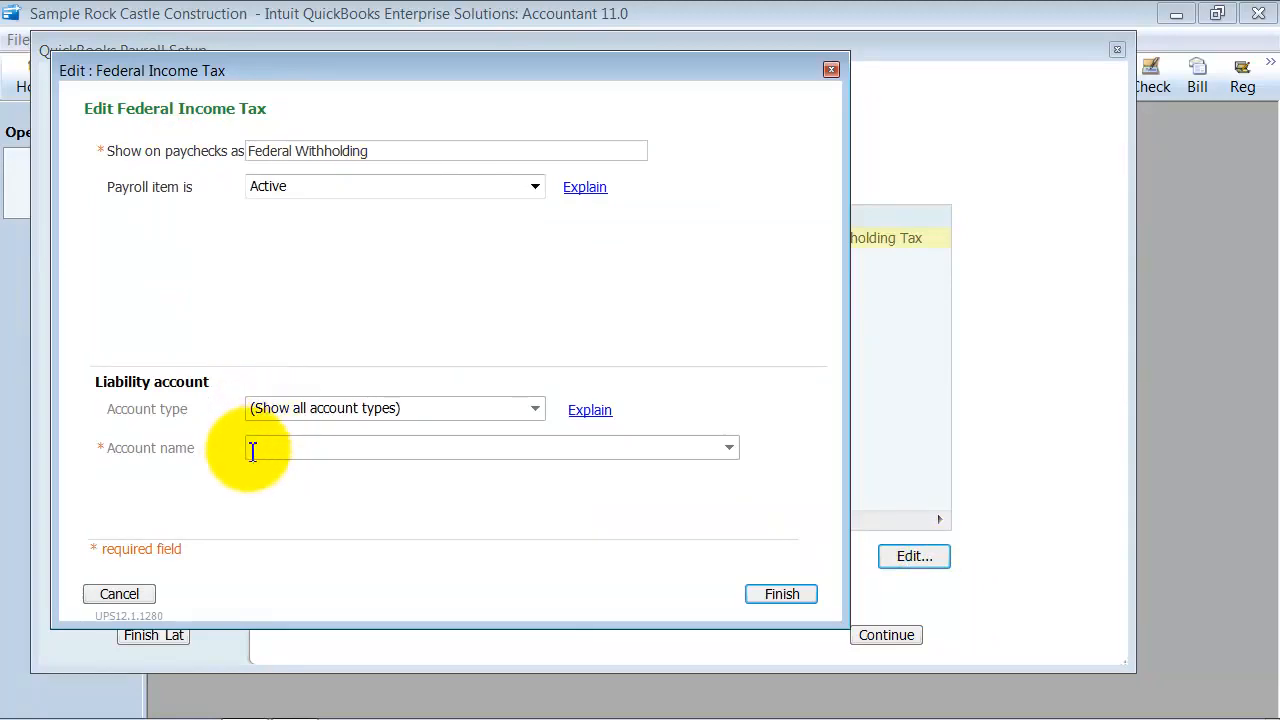
Review the liability account type and account name fields for Federal Withholding, and finish the edit
left_click(260, 452)
left_click(730, 448)
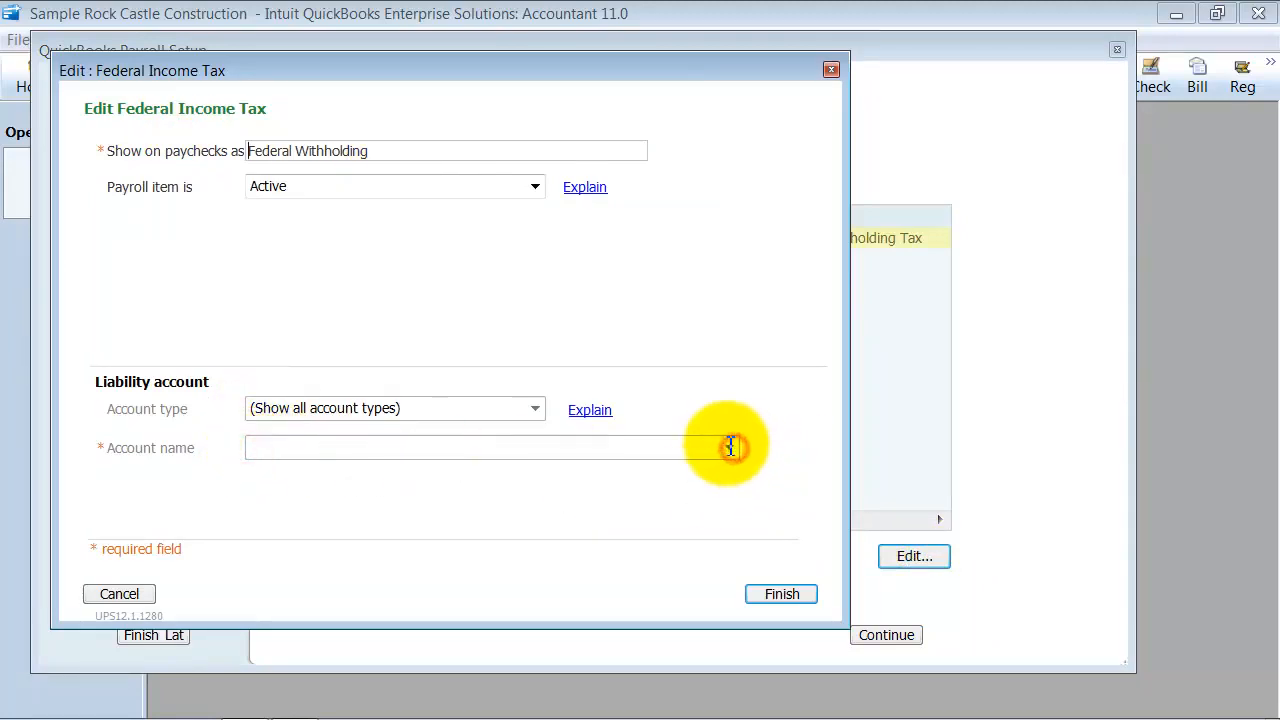
left_click(500, 447)
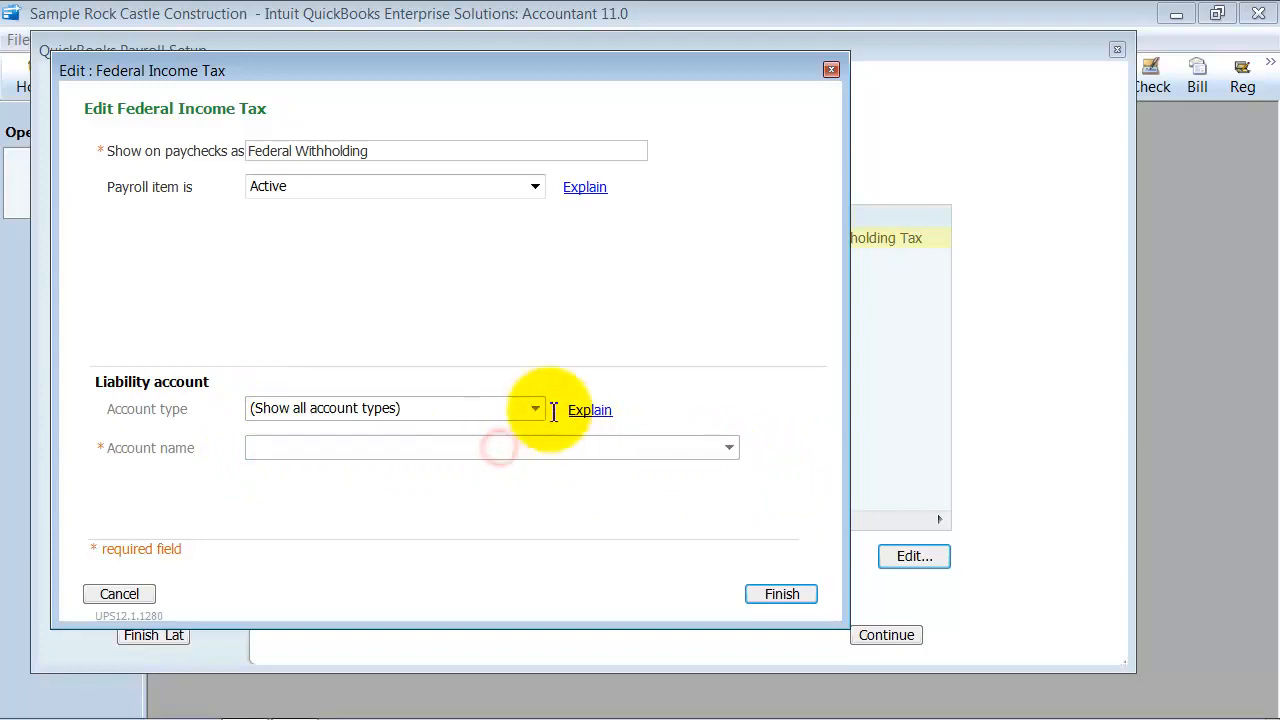
left_click(535, 408)
left_click(772, 594)
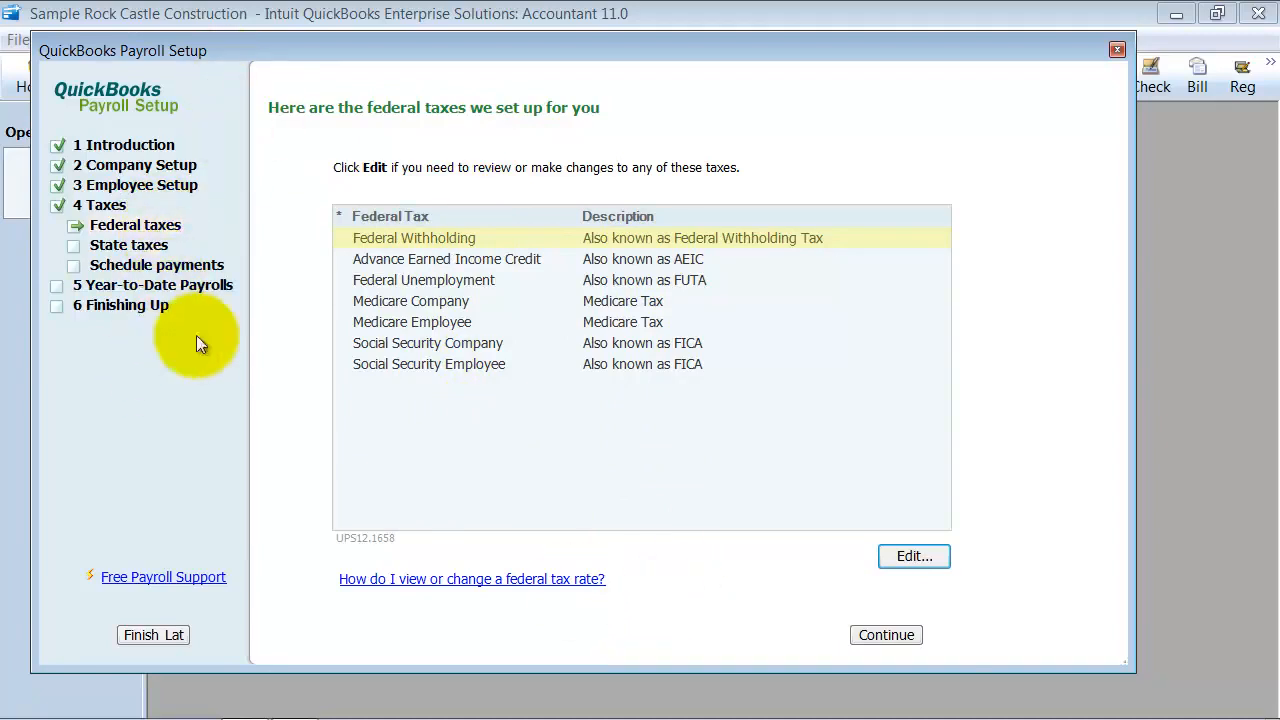
Review the state taxes and scheduled tax payments, and continue to the year-to-date payrolls section
left_click(900, 640)
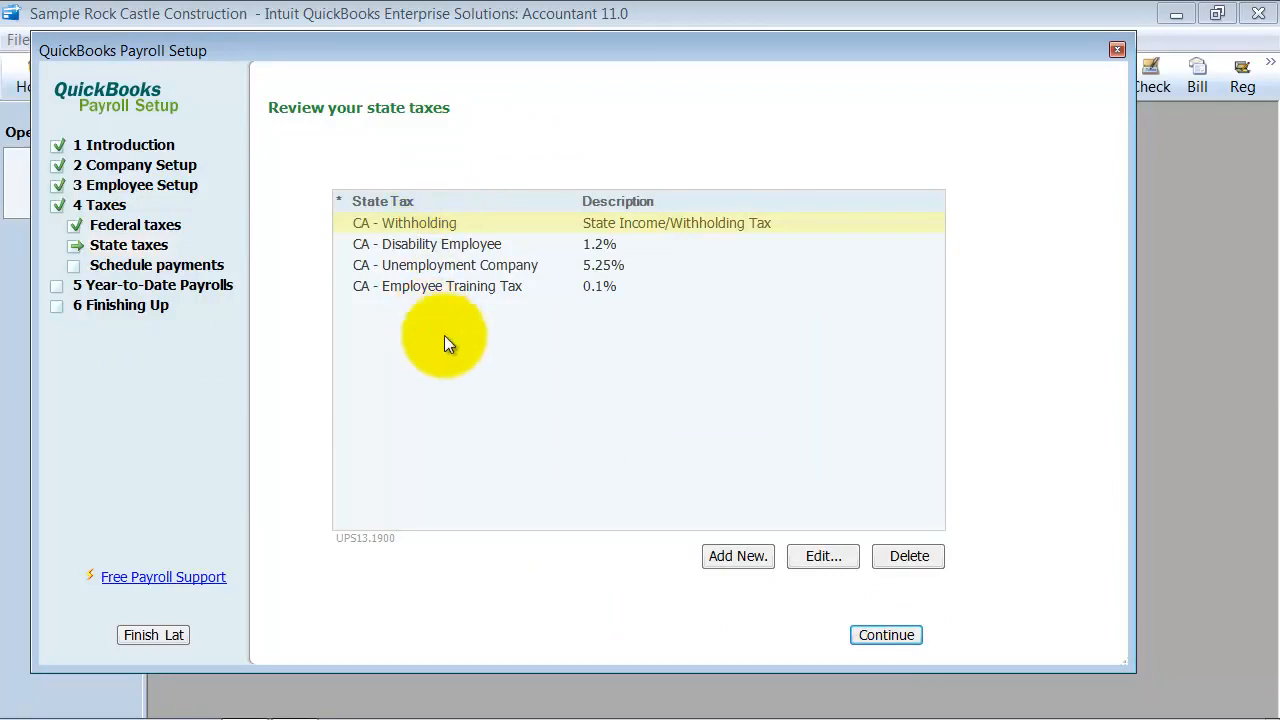
left_click(898, 638)
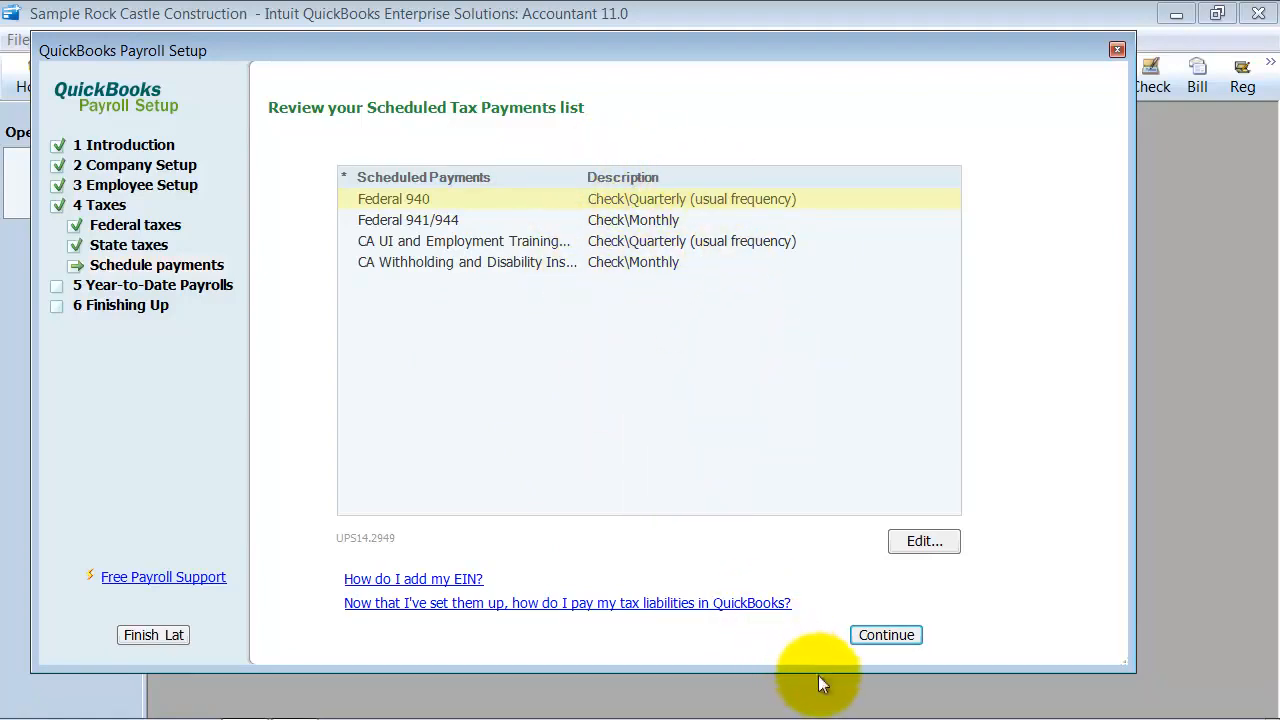
left_click(886, 635)
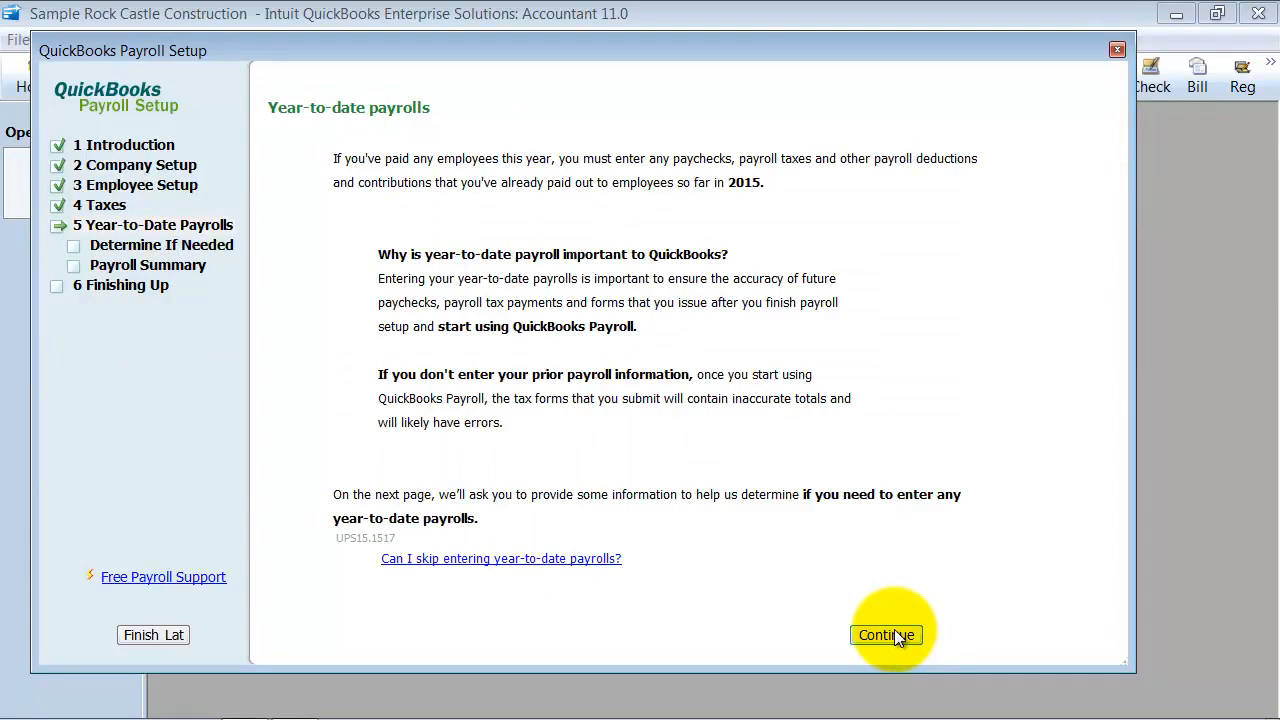
Keep Yes for paychecks issued this year and open the 2015 year-to-date paychecks for editing
left_click(895, 635)
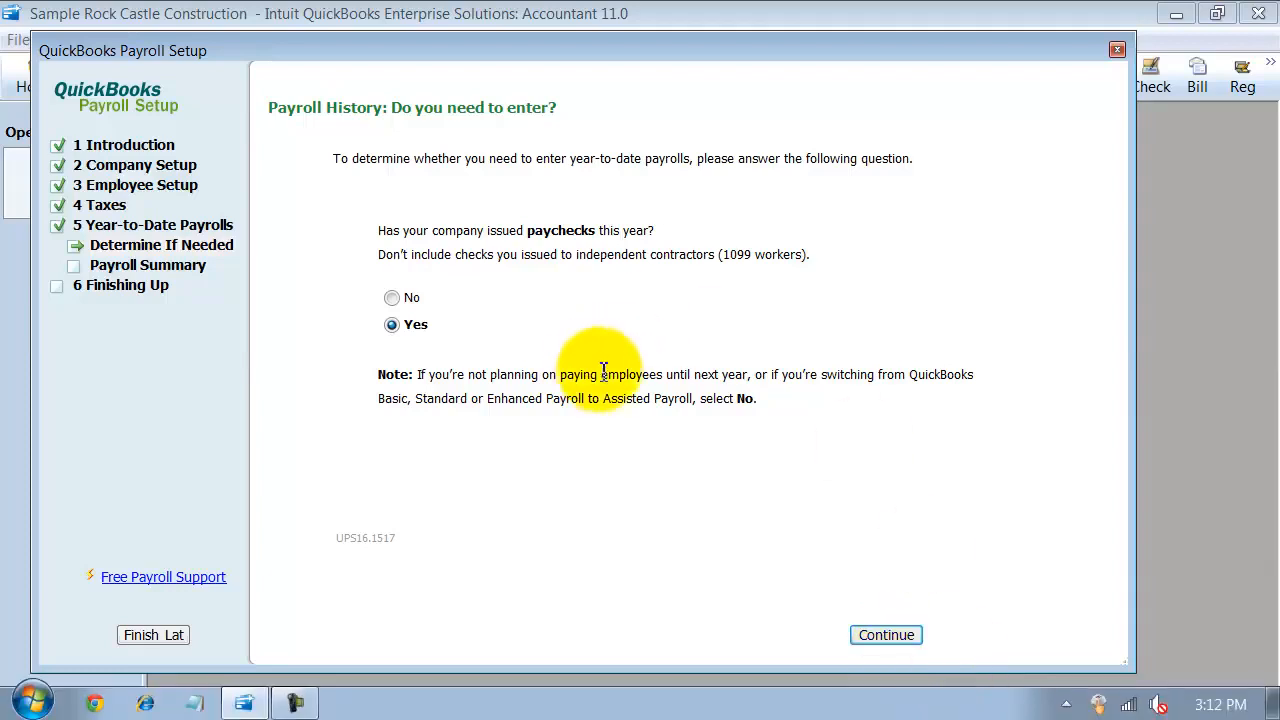
left_click(905, 636)
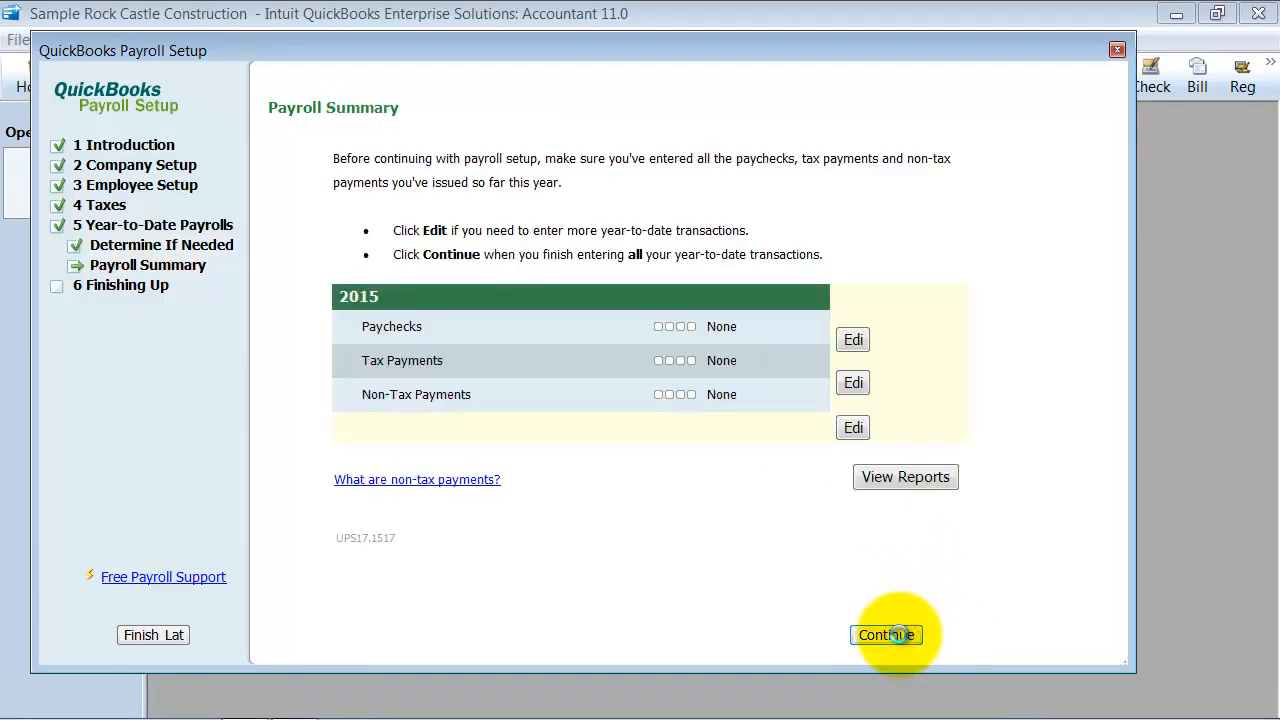
left_click(886, 636)
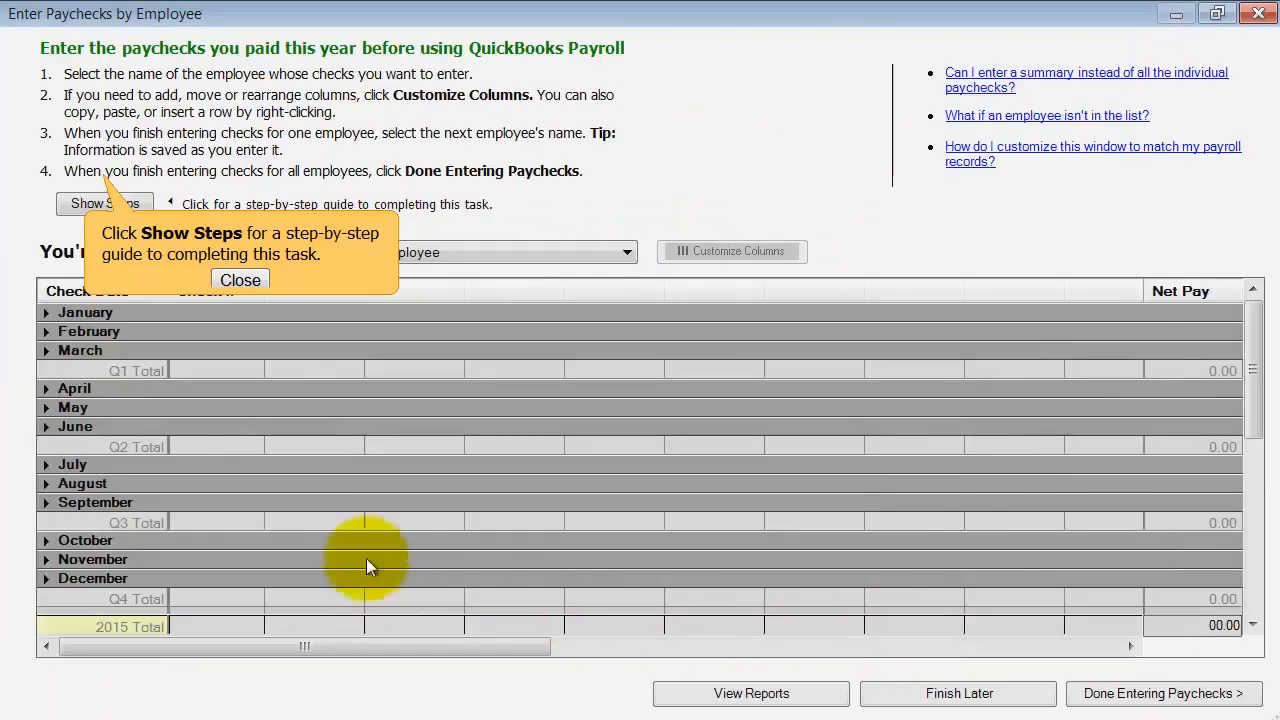
Dismiss the step-by-step guide tip and select the first employee in the list for paycheck entry
left_click(240, 280)
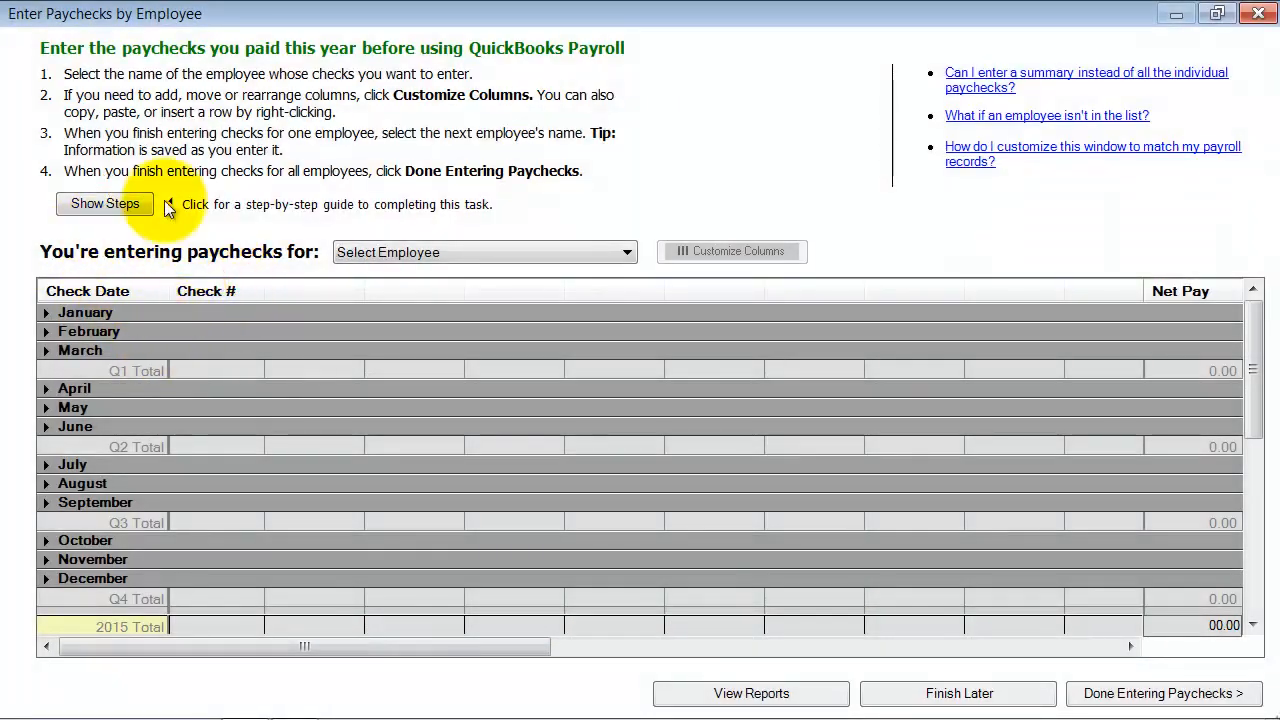
left_click(186, 350)
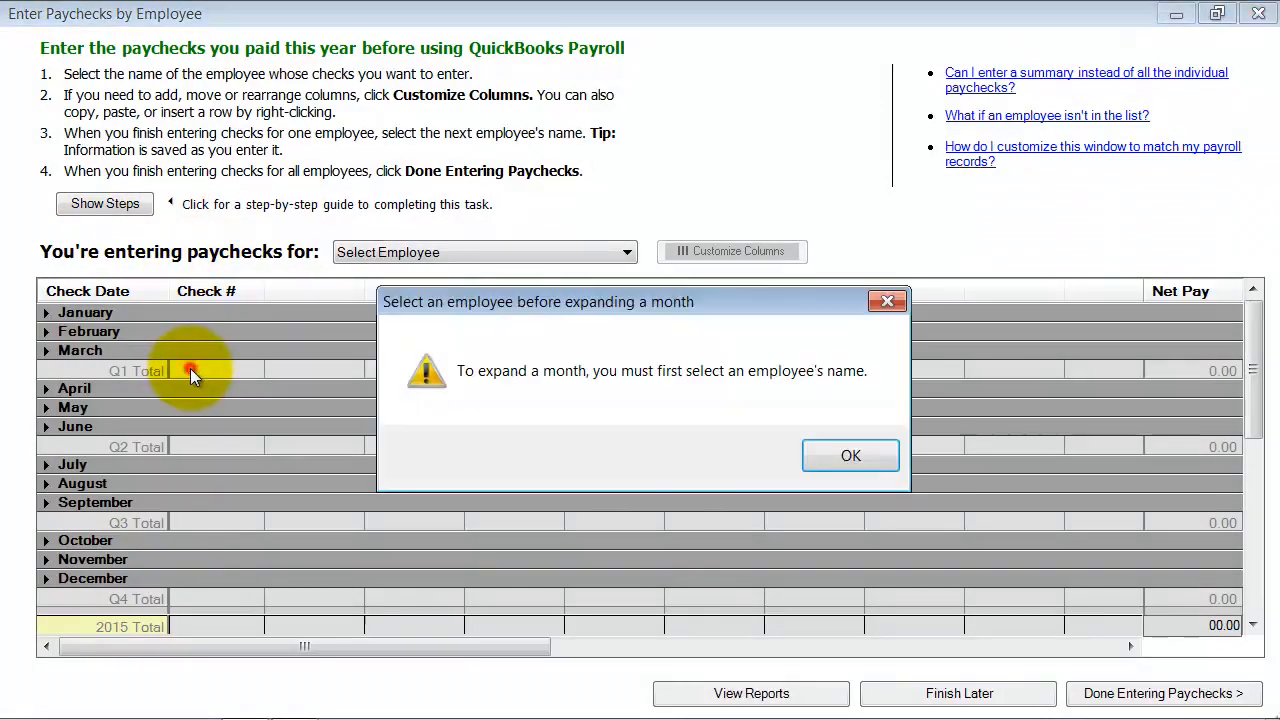
left_click(850, 456)
left_click(527, 249)
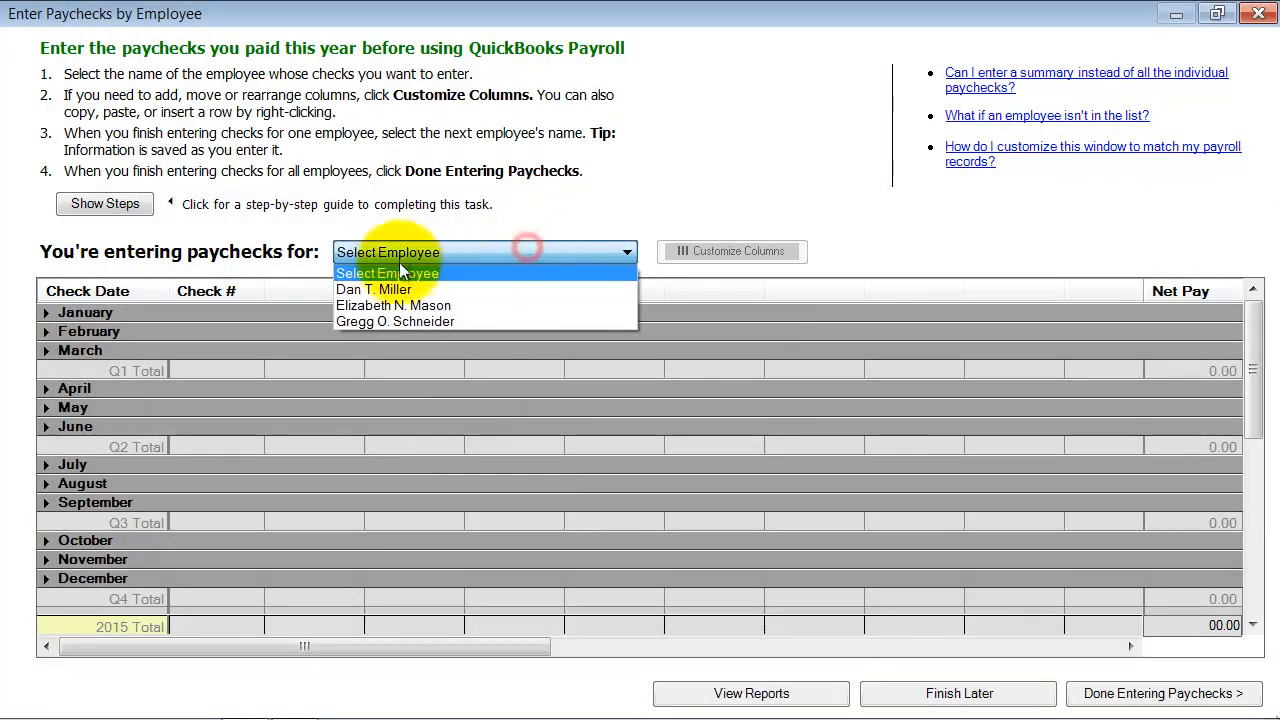
left_click(396, 290)
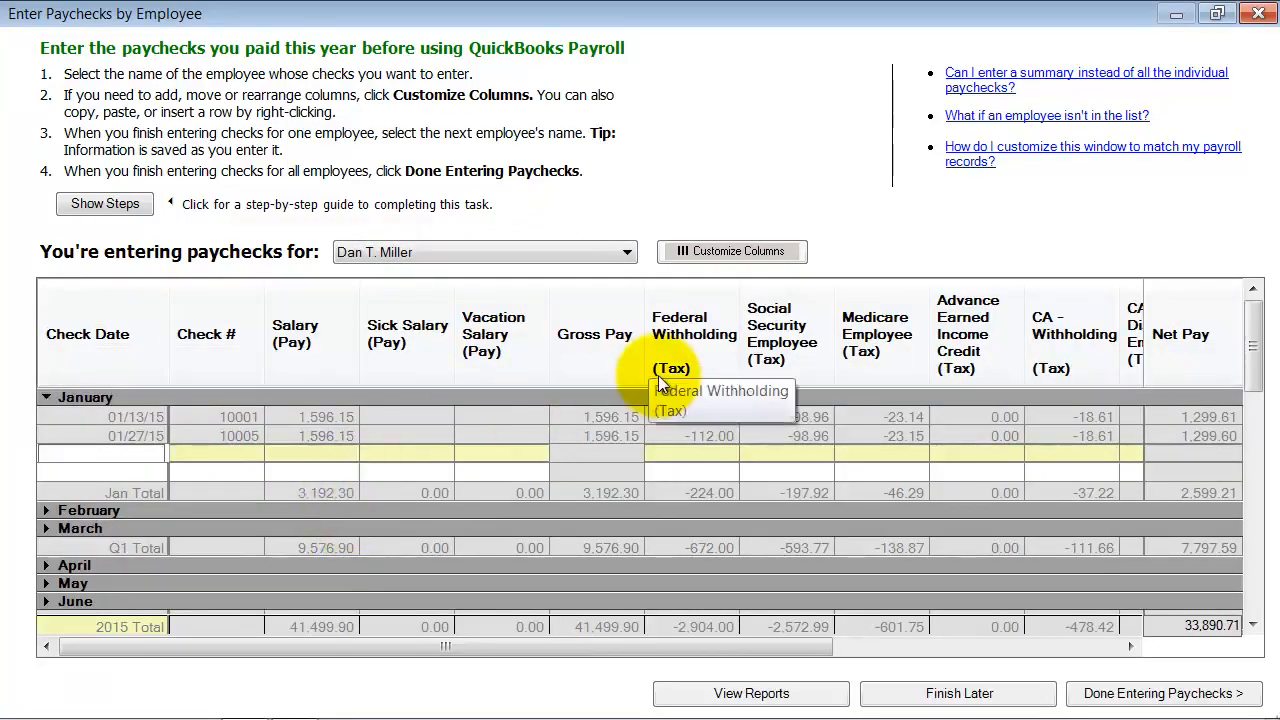
Review the employee's 2015 paychecks by month and quarter, including January and March, and mark paycheck entry as done
scroll(659, 377, "down", 4)
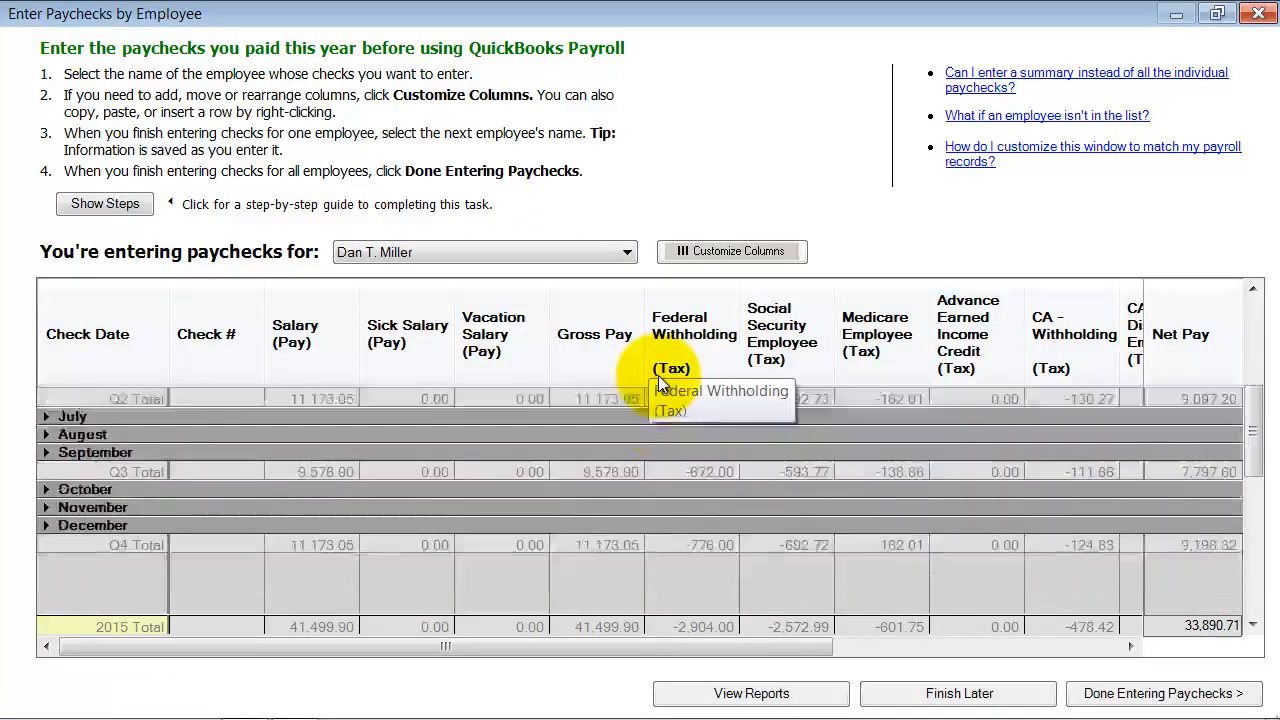
scroll(658, 375, "up", 4)
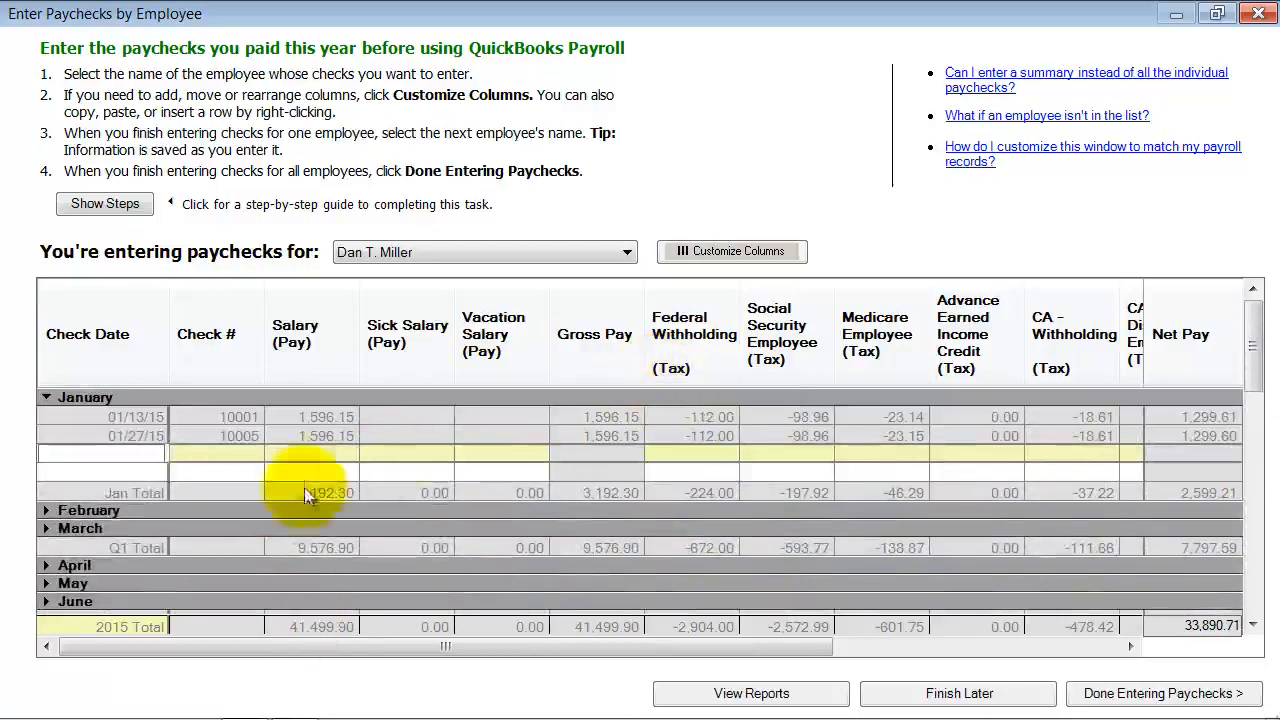
scroll(279, 508, "down", 2)
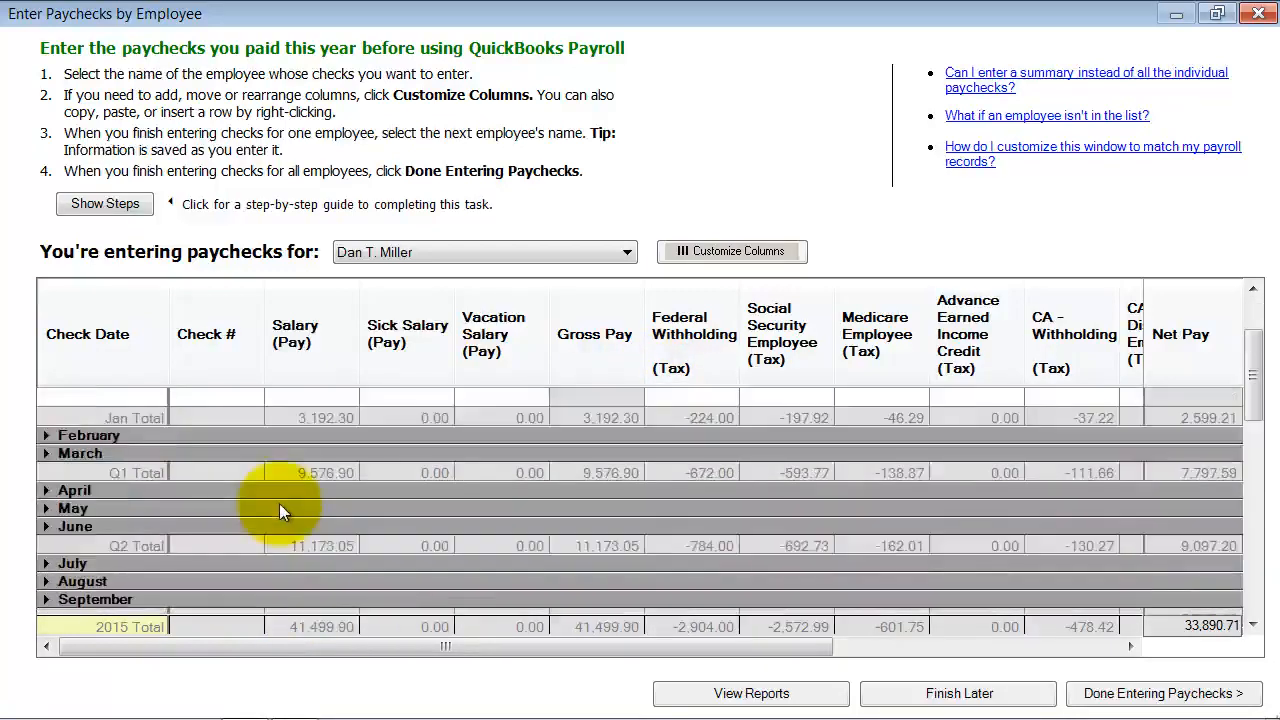
scroll(279, 503, "up", 2)
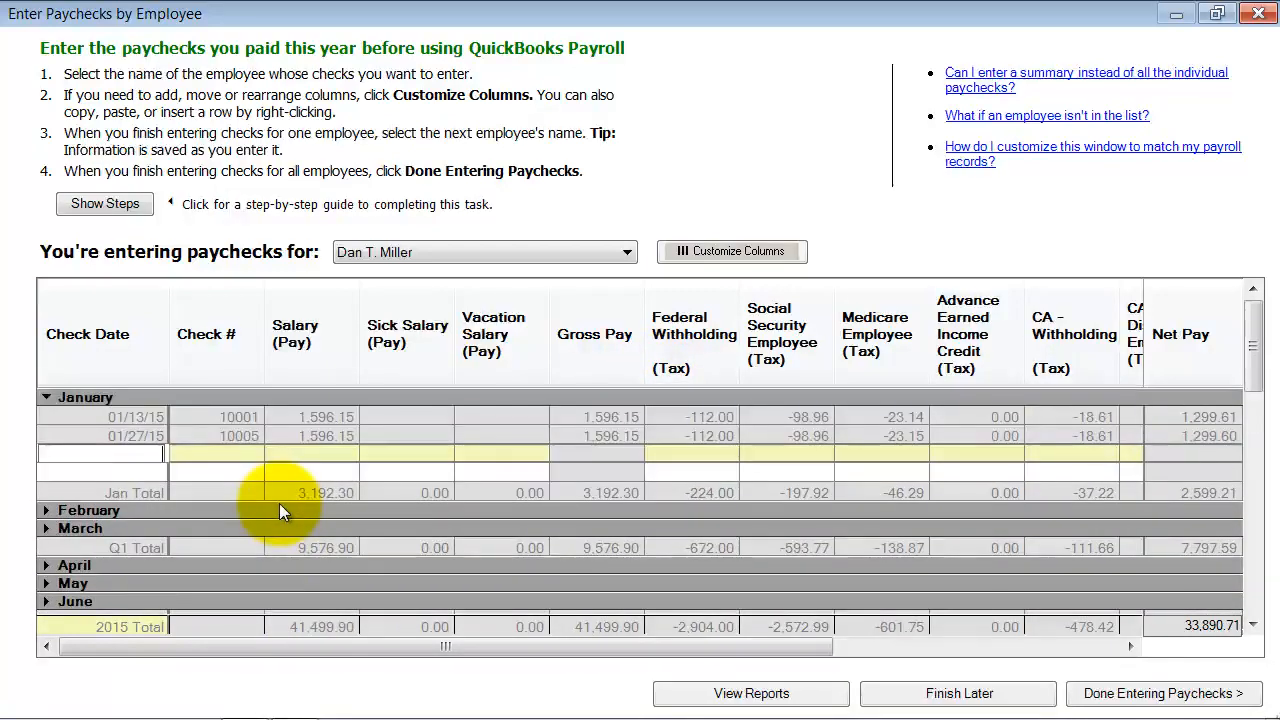
left_click(45, 397)
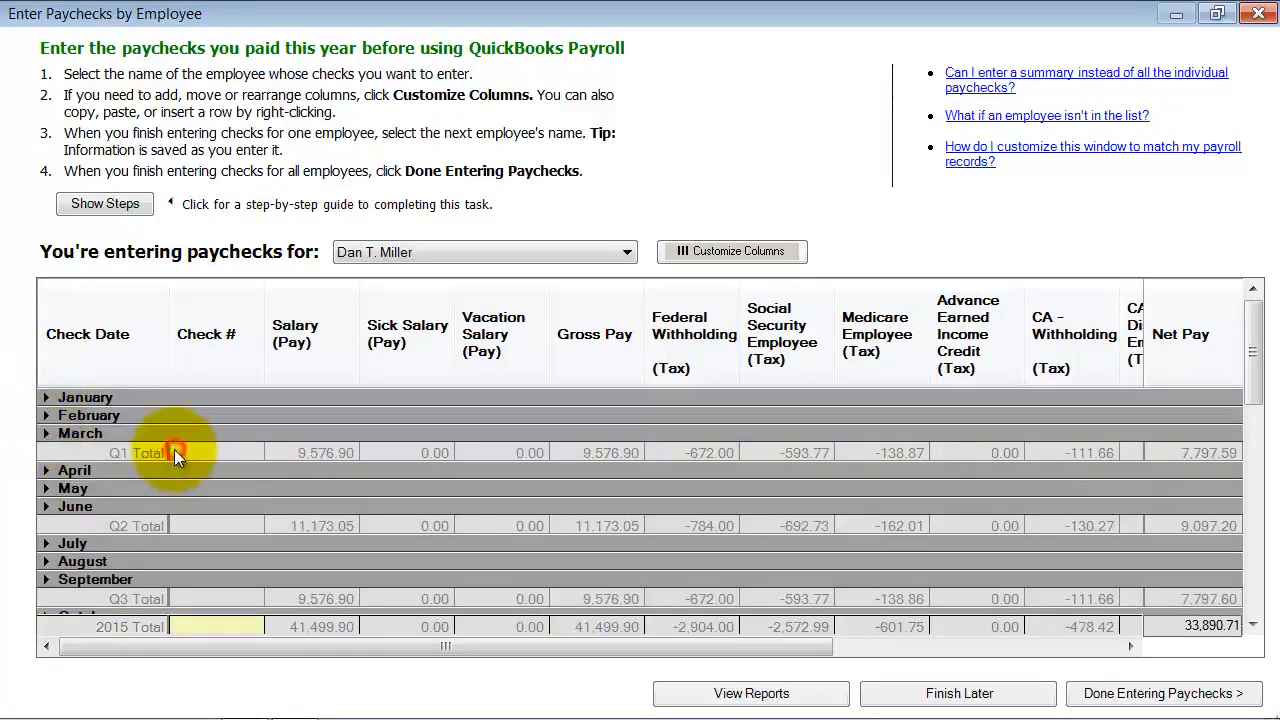
left_click(44, 431)
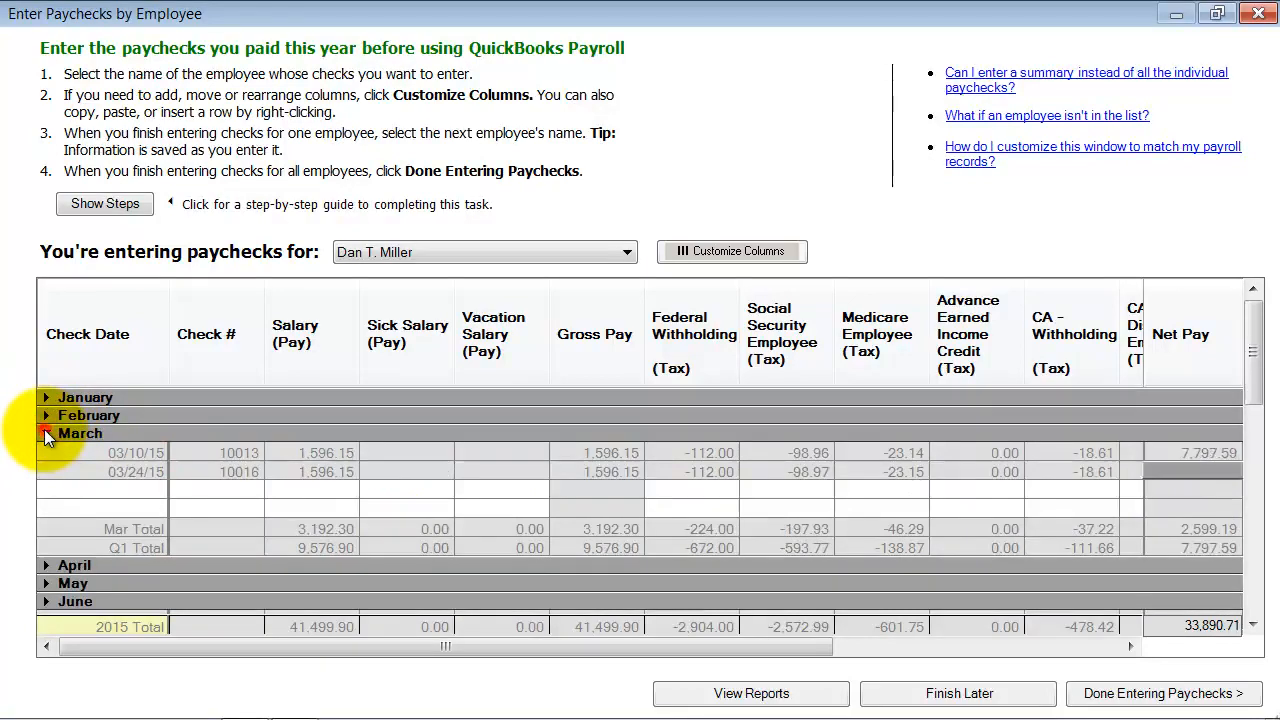
left_click(44, 431)
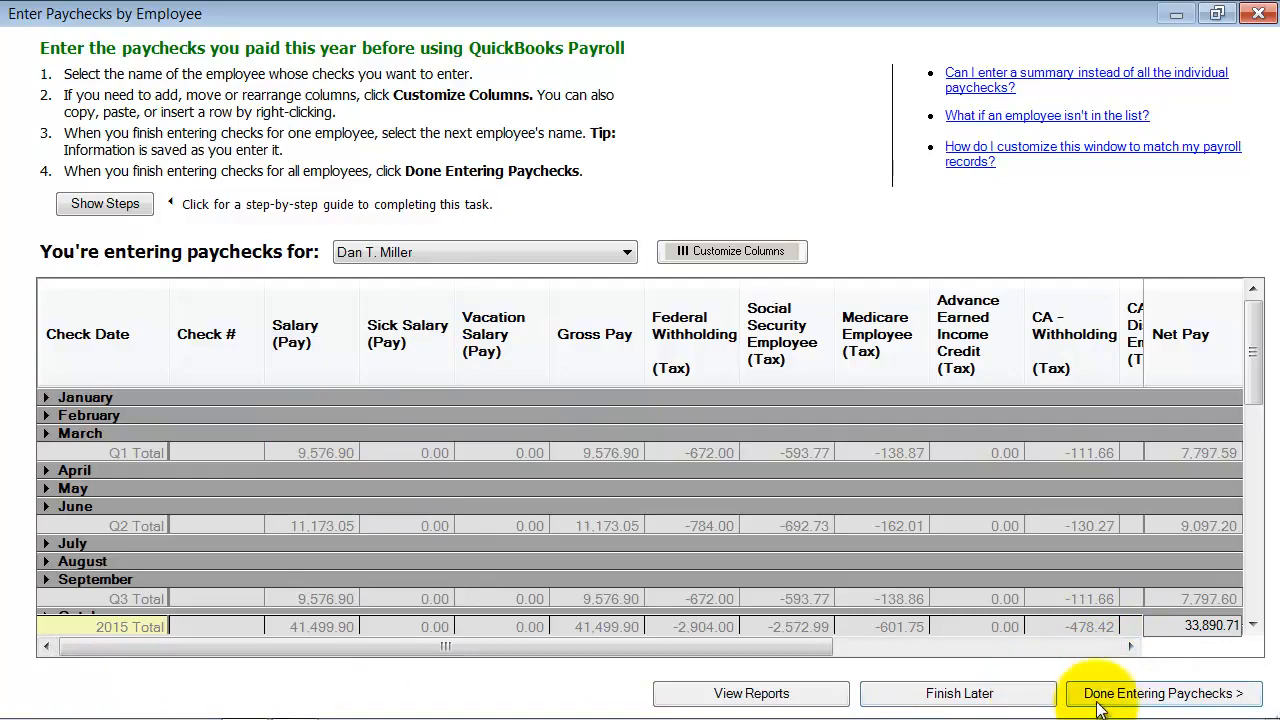
left_click(1220, 697)
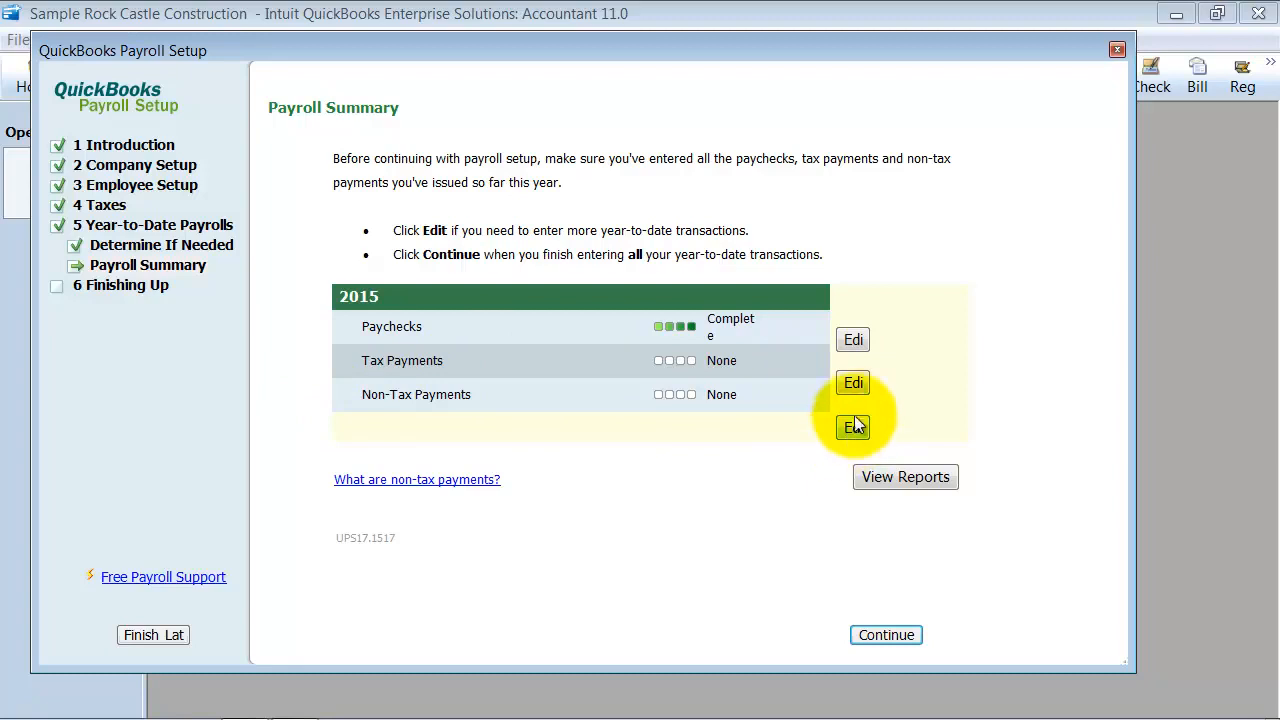
Open the year-to-date tax payments for editing and review the first-quarter federal and state amounts already paid
left_click(856, 384)
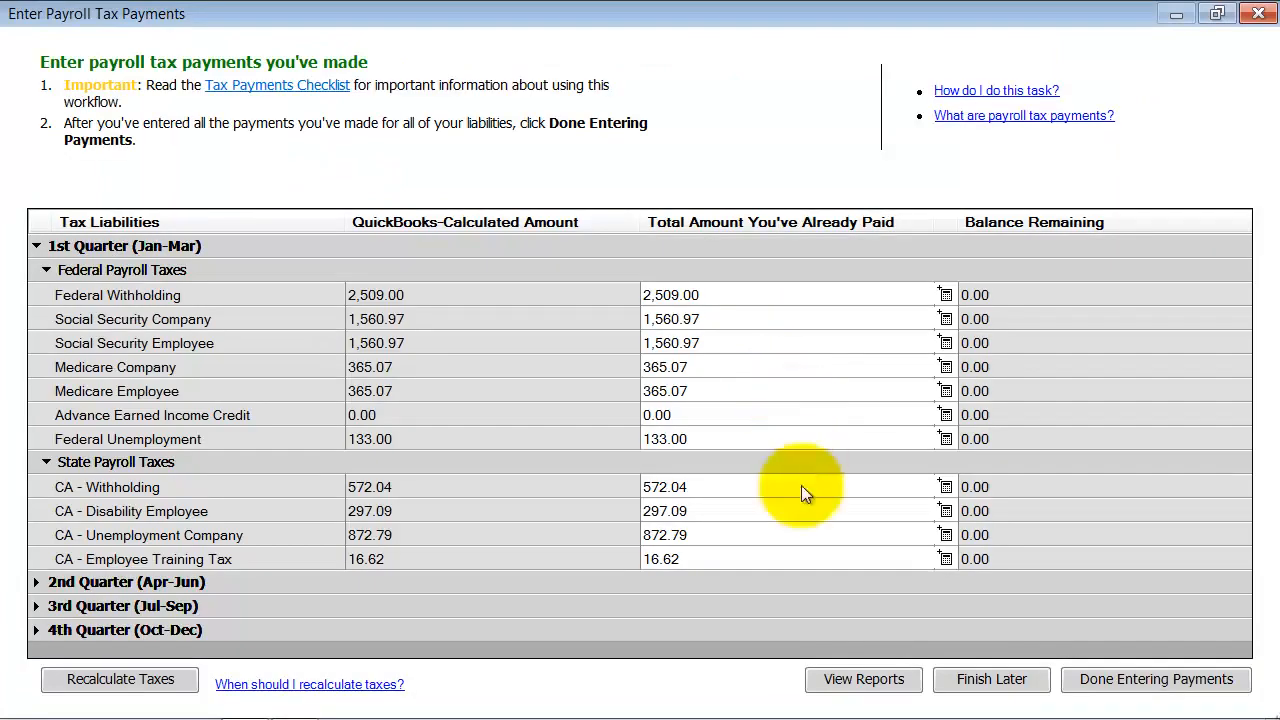
left_click(769, 538)
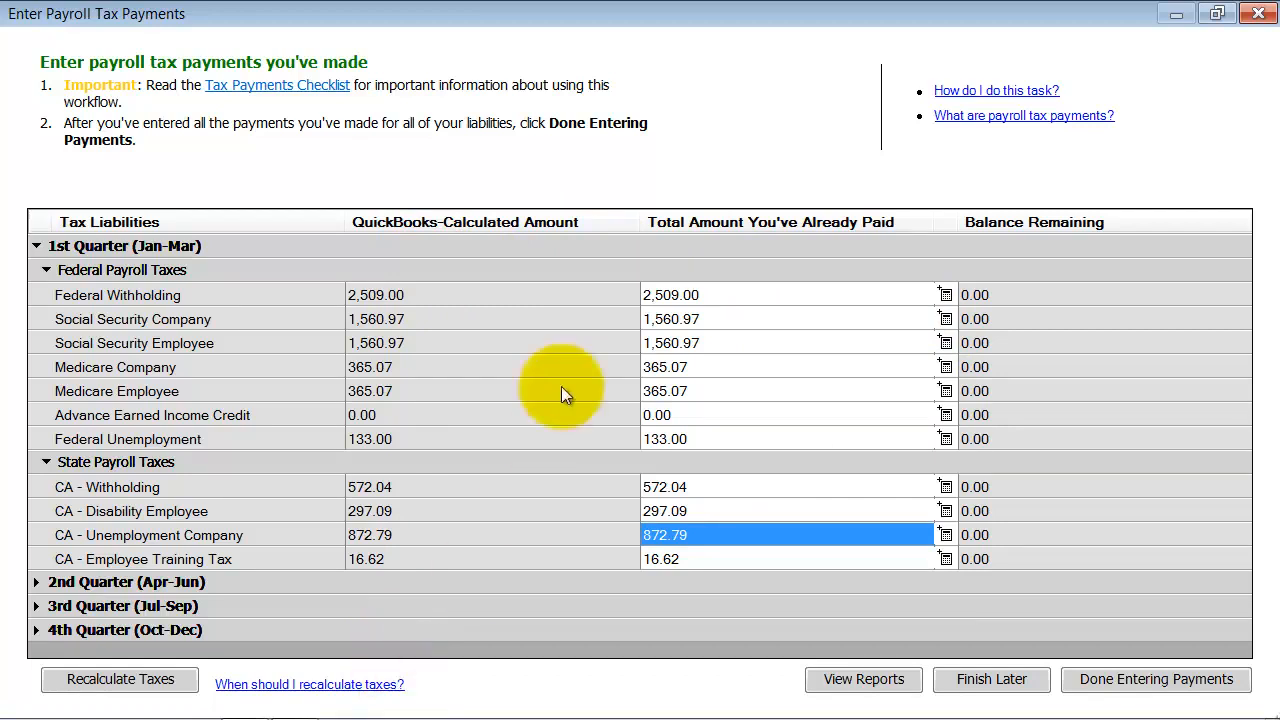
left_click(700, 296)
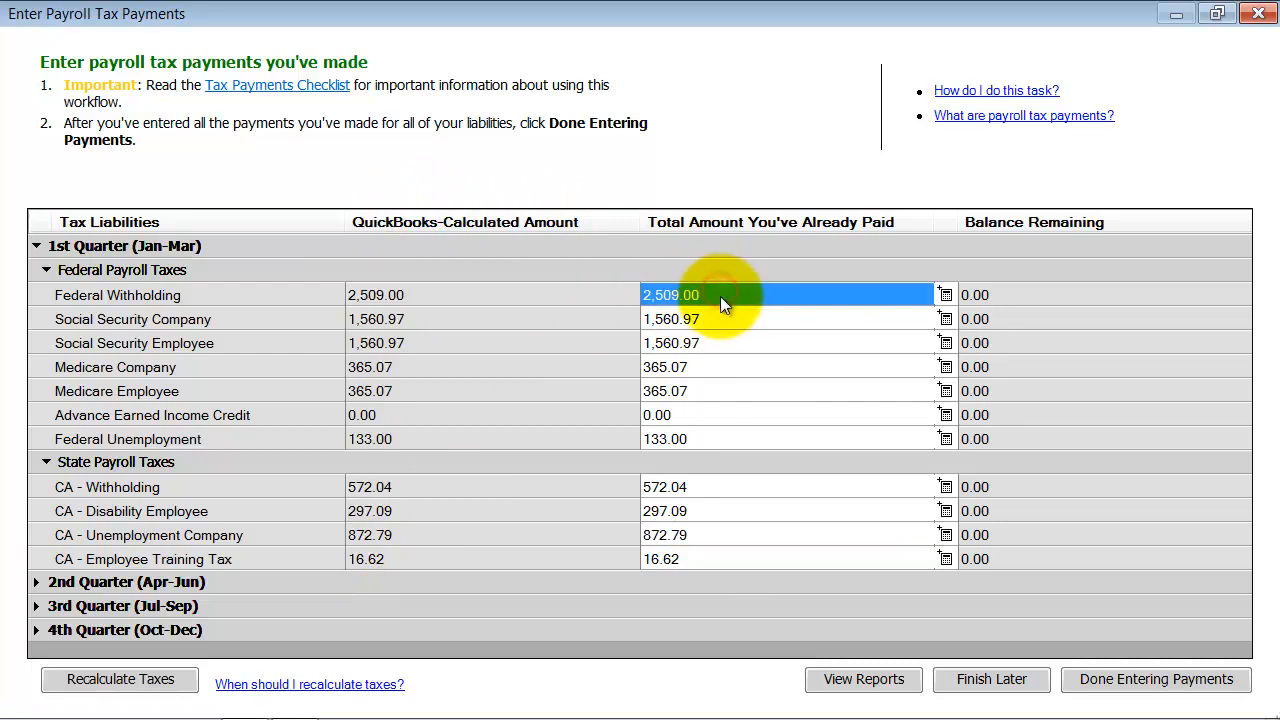
Add payments of 12.00 and 15 to the first-quarter Federal Withholding payment detail and save it
left_click(945, 295)
left_click(608, 332)
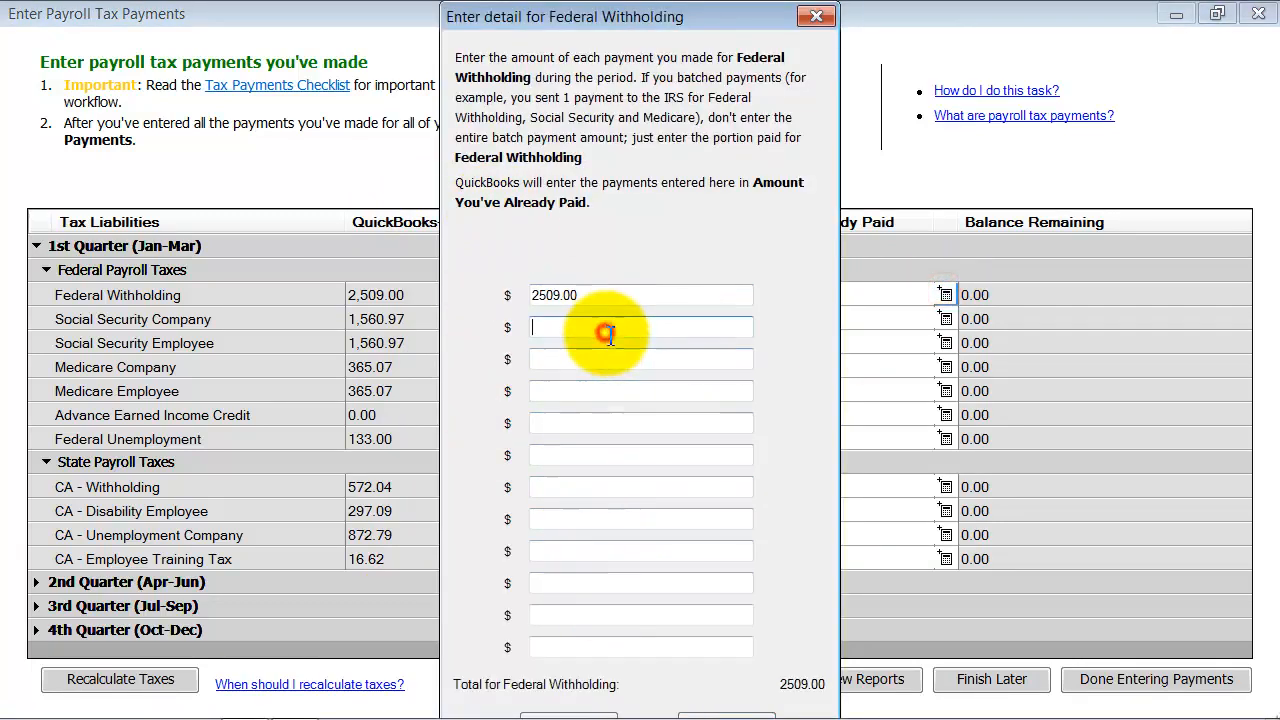
type("12")
left_click(578, 358)
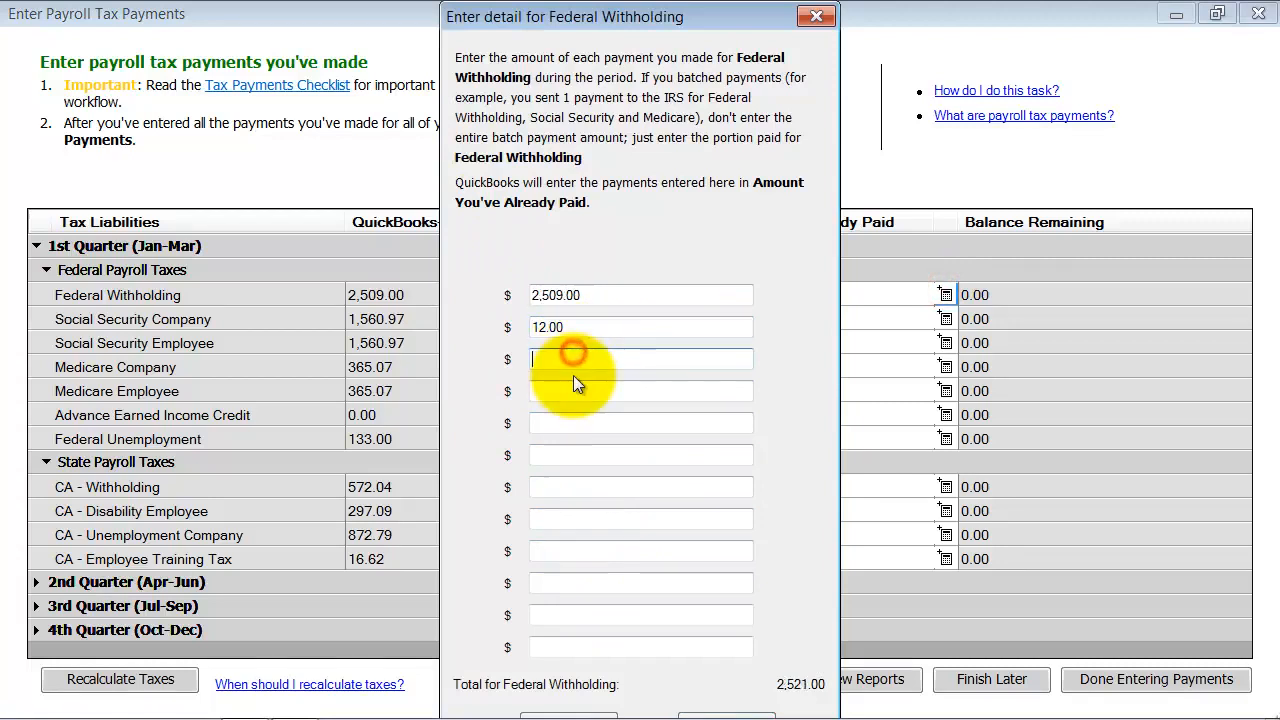
type("15")
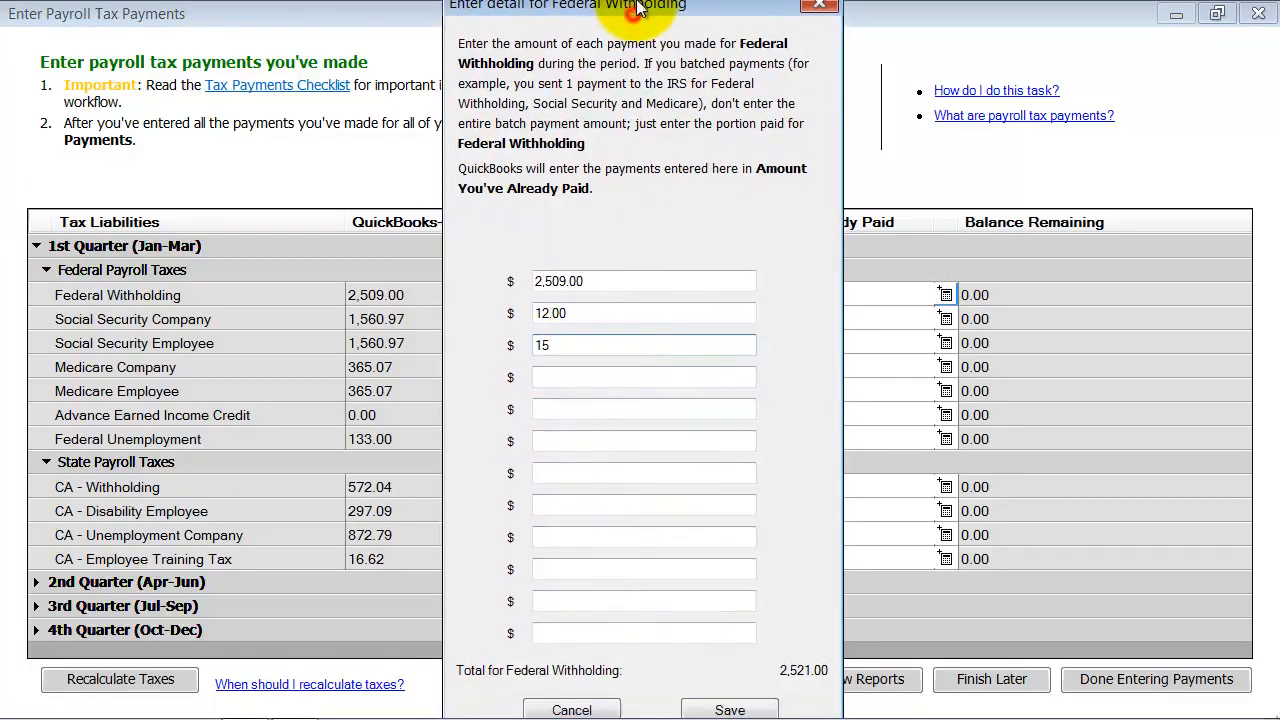
left_click_drag(634, 28, 638, 14)
left_click(765, 715)
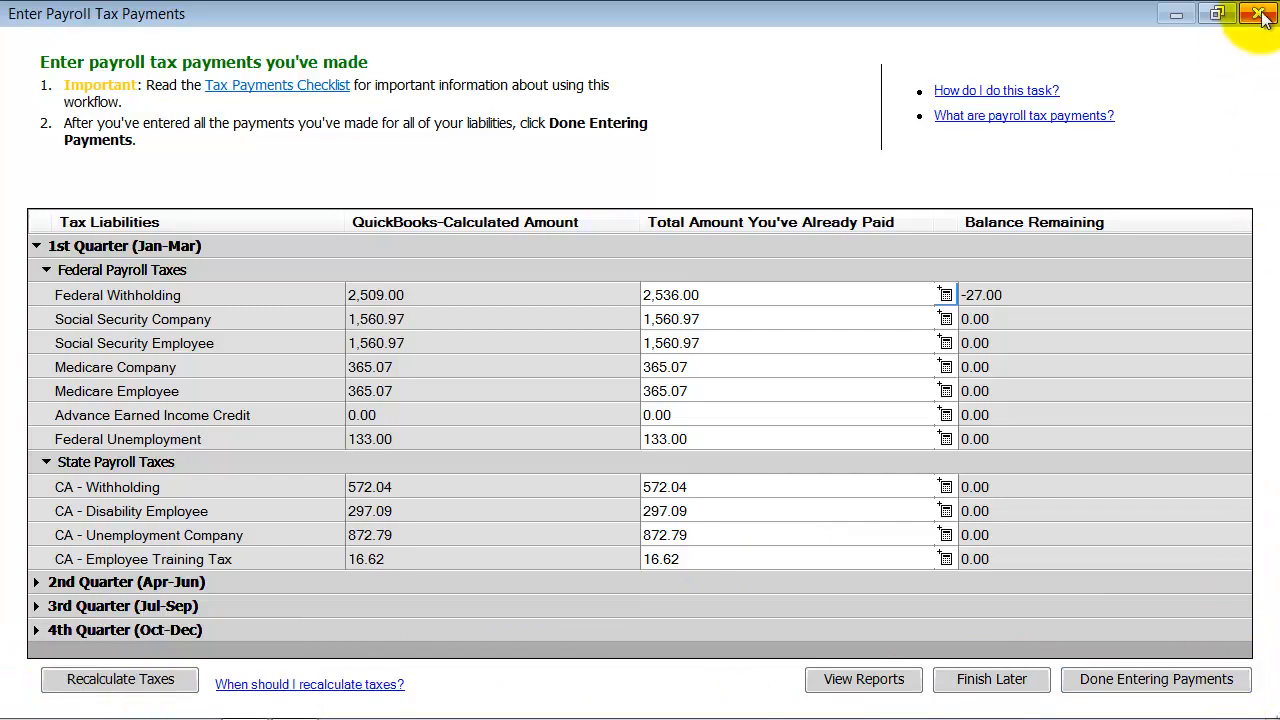
Try to mark tax payment entry as done, return to the payments, and exit with the Finish Later option
left_click(1134, 676)
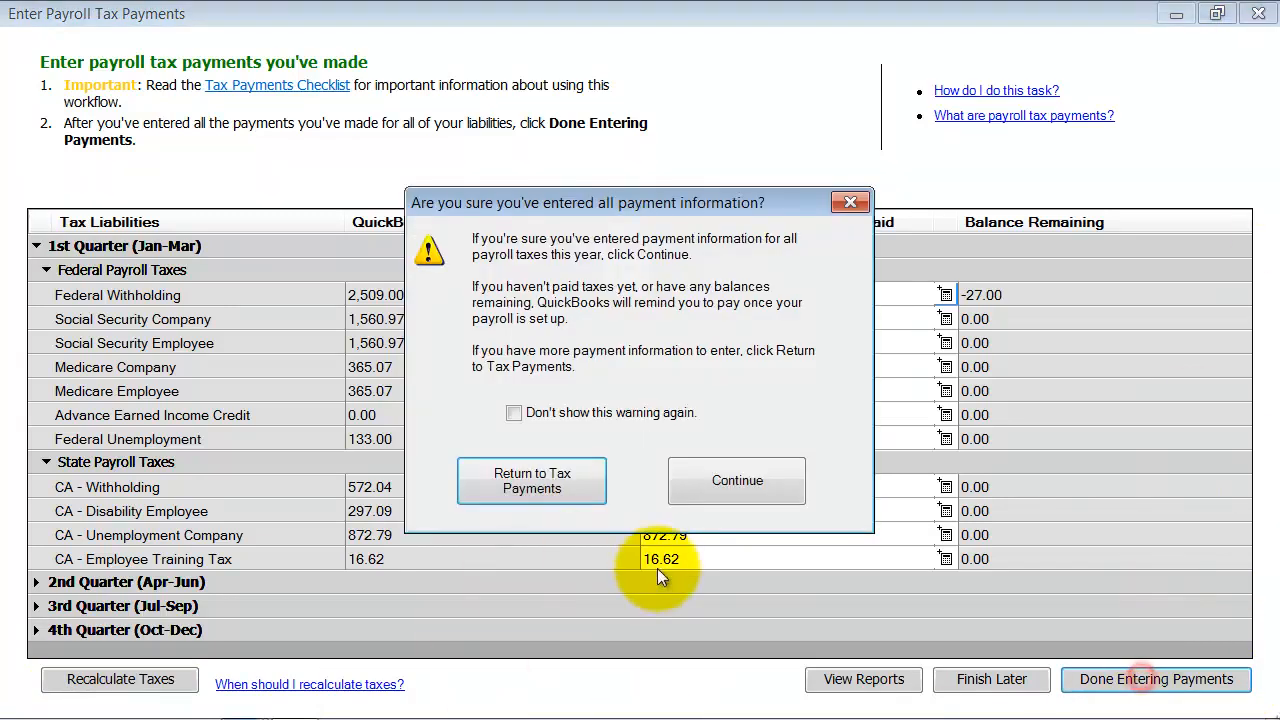
left_click(516, 481)
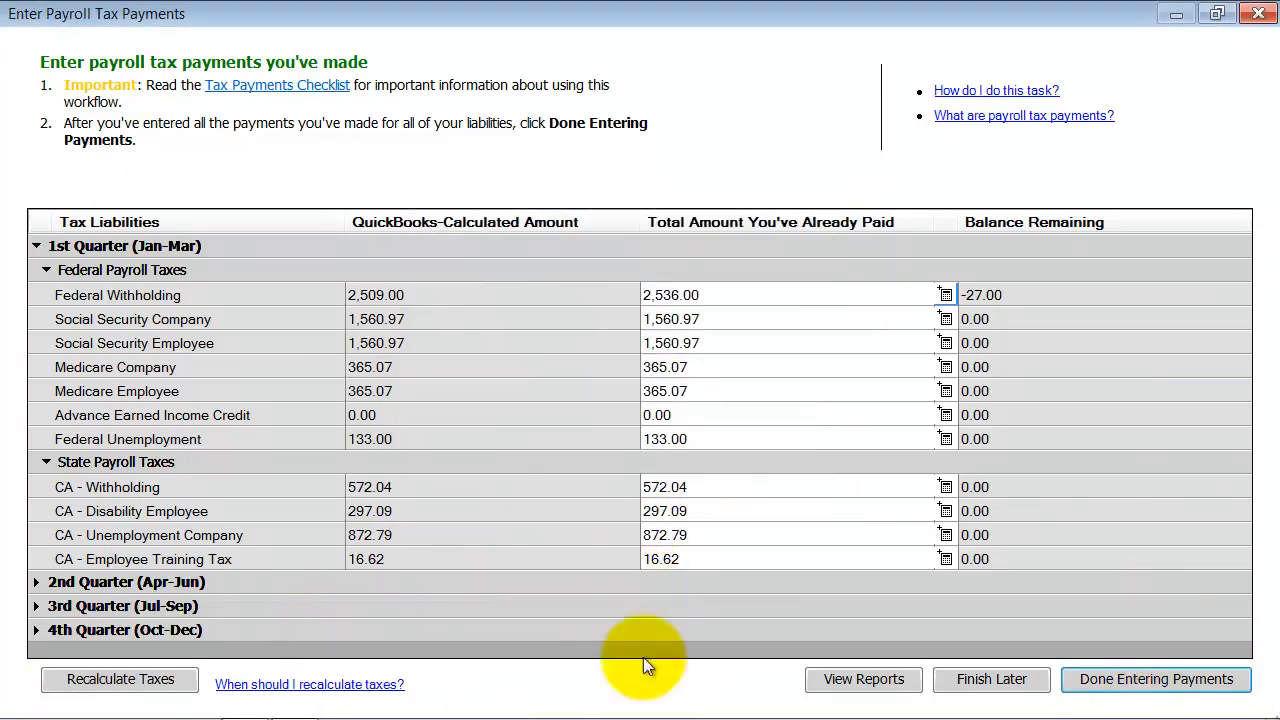
left_click(990, 679)
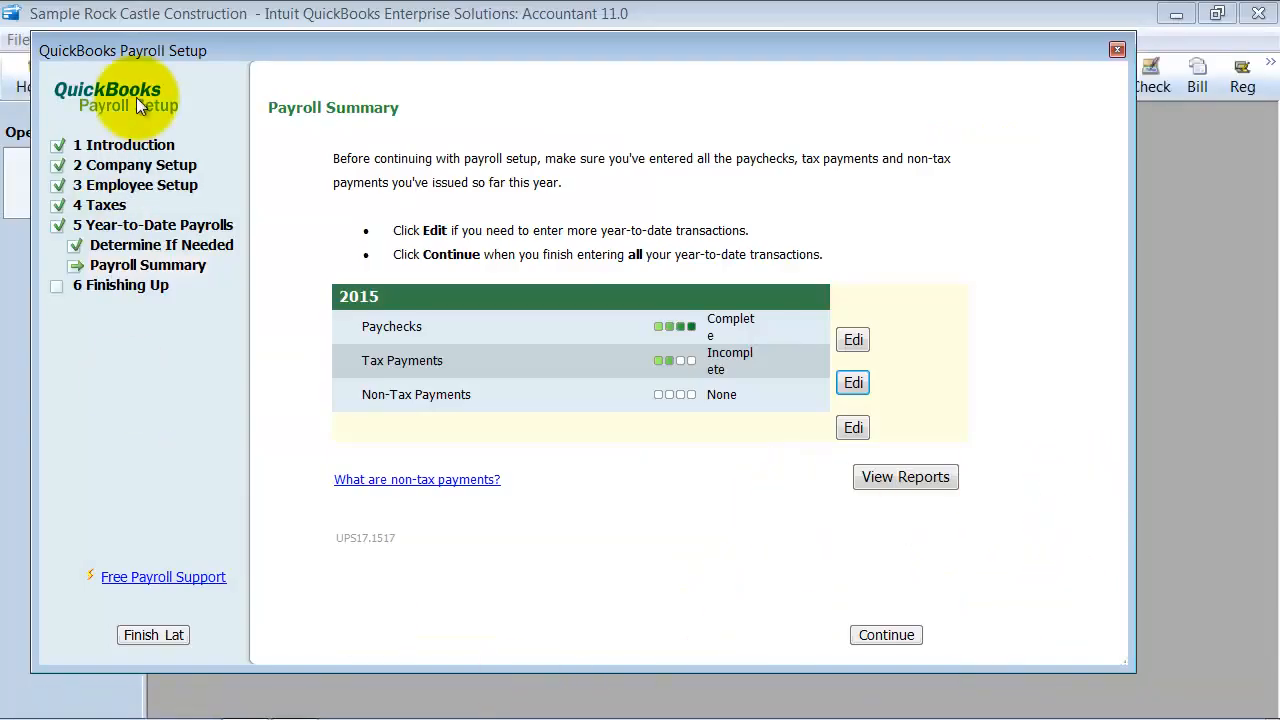
Continue from the payroll summary to the end of the payroll setup and go to the Payroll Center
left_click(886, 636)
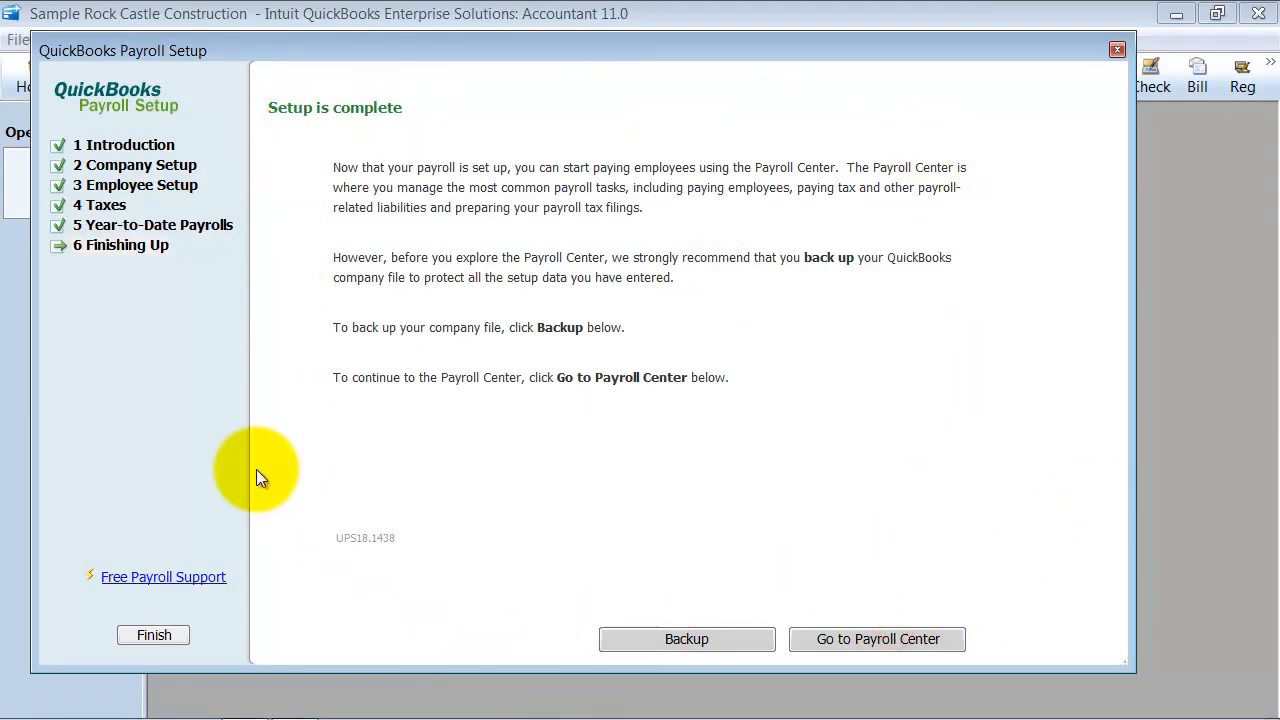
left_click(855, 642)
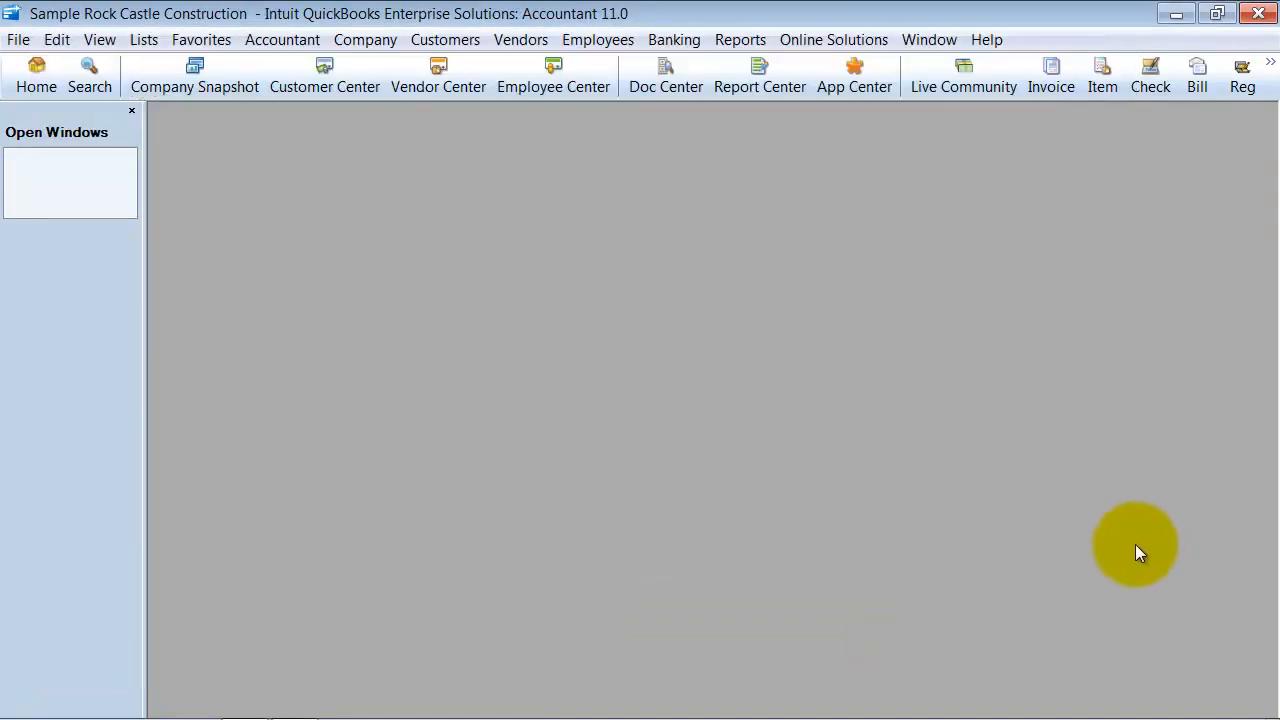